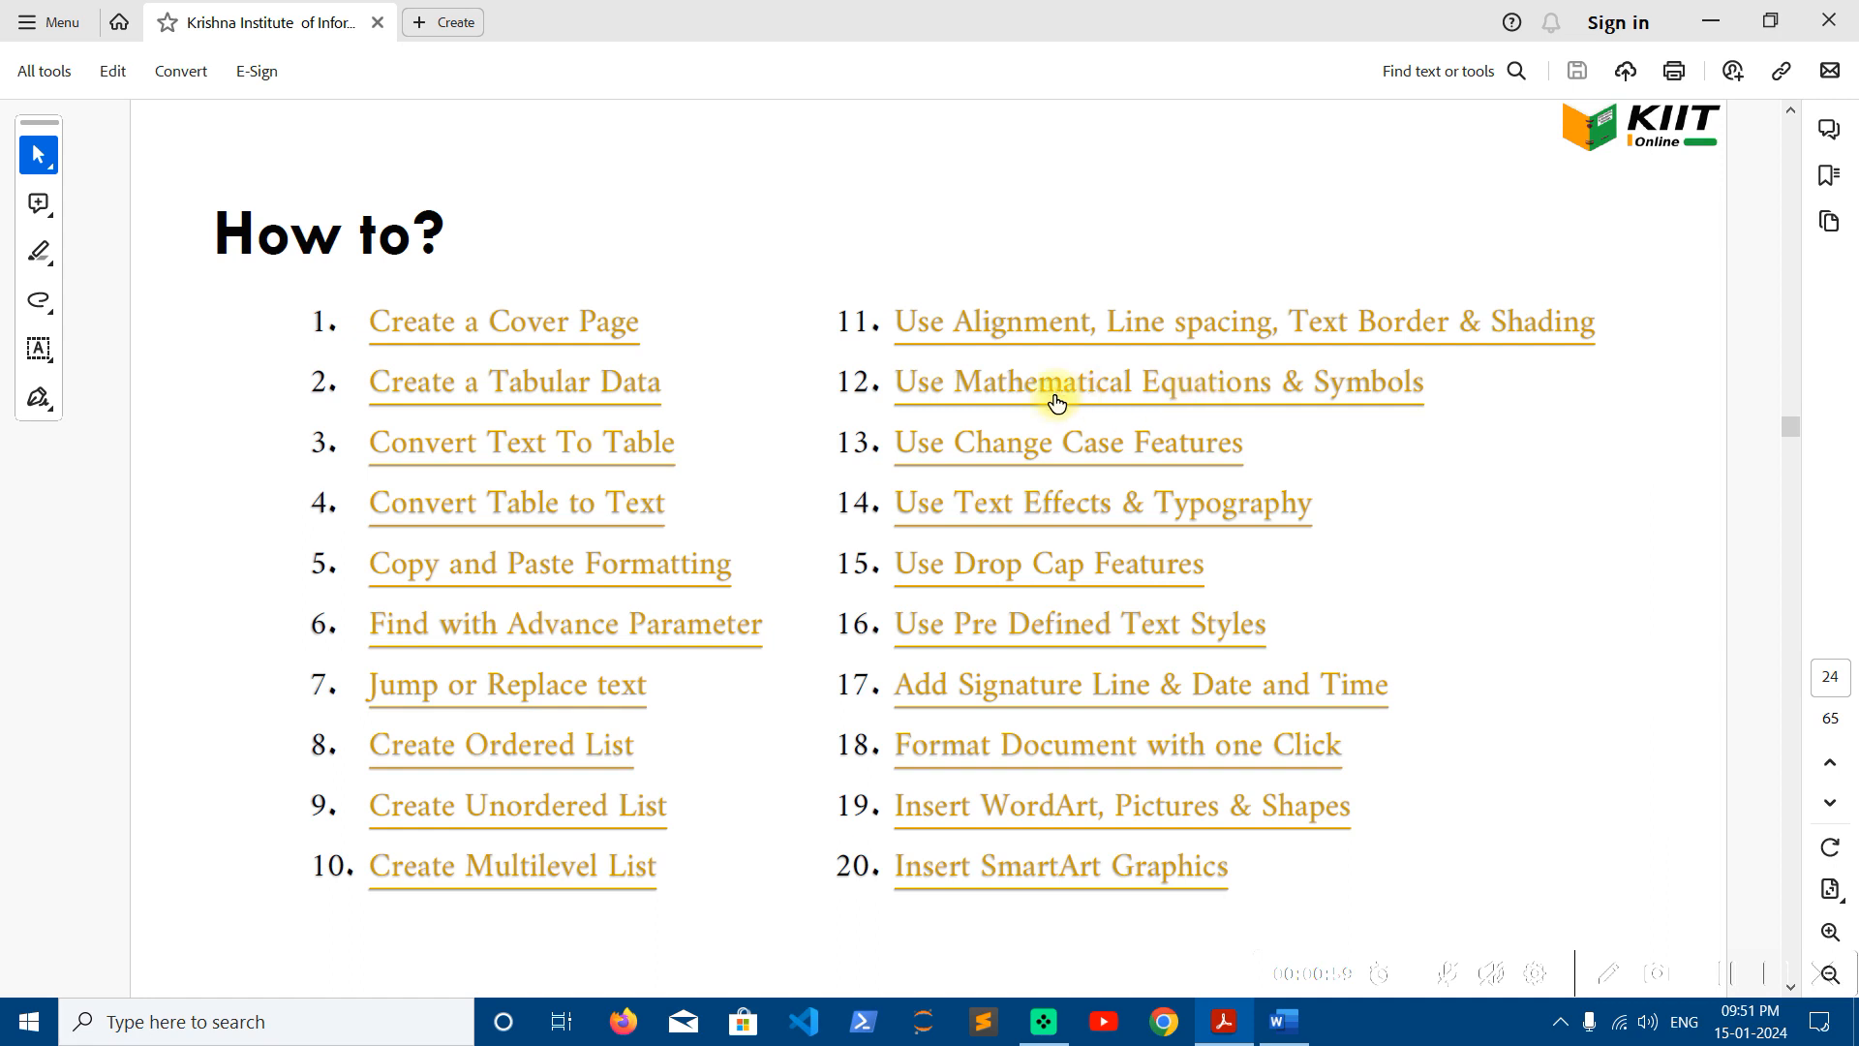
Open the "Use Mathematical Equations & Symbols" task in the PDF, read both questions, and switch to the blank Word document.
left_click(1097, 390)
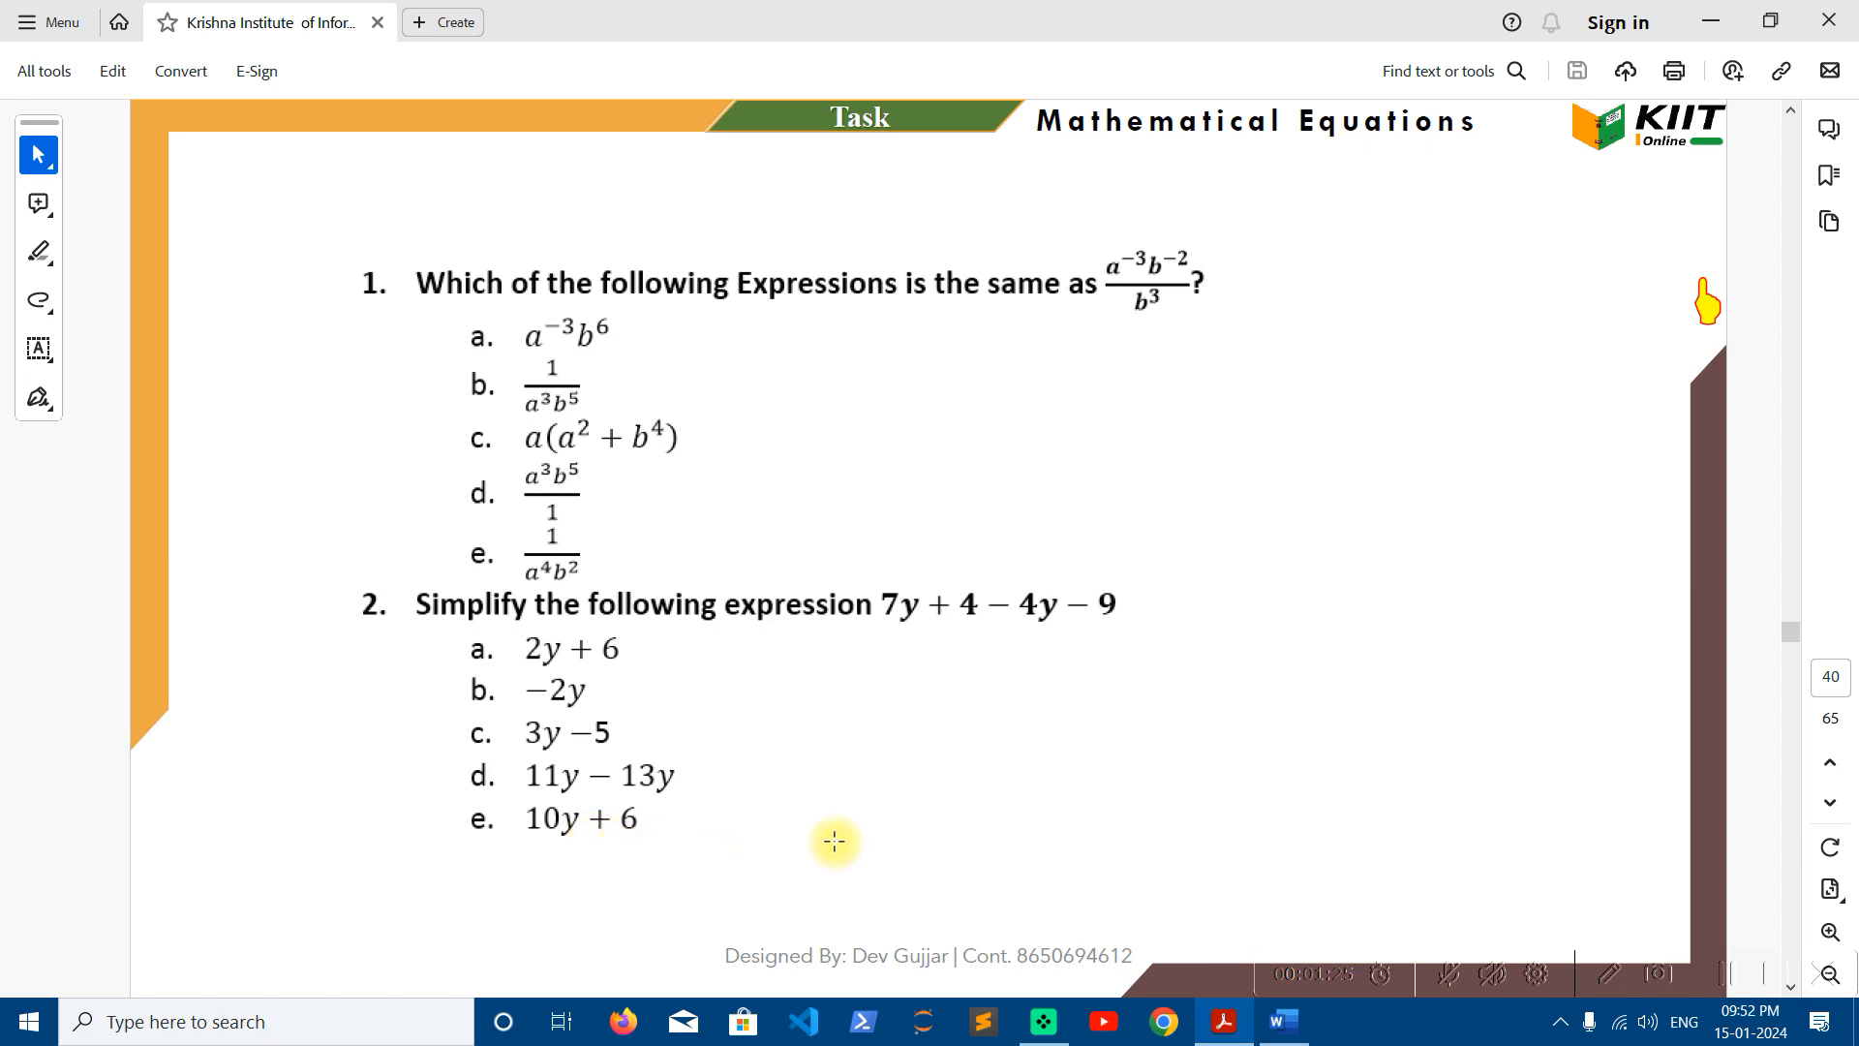
left_click(1285, 1028)
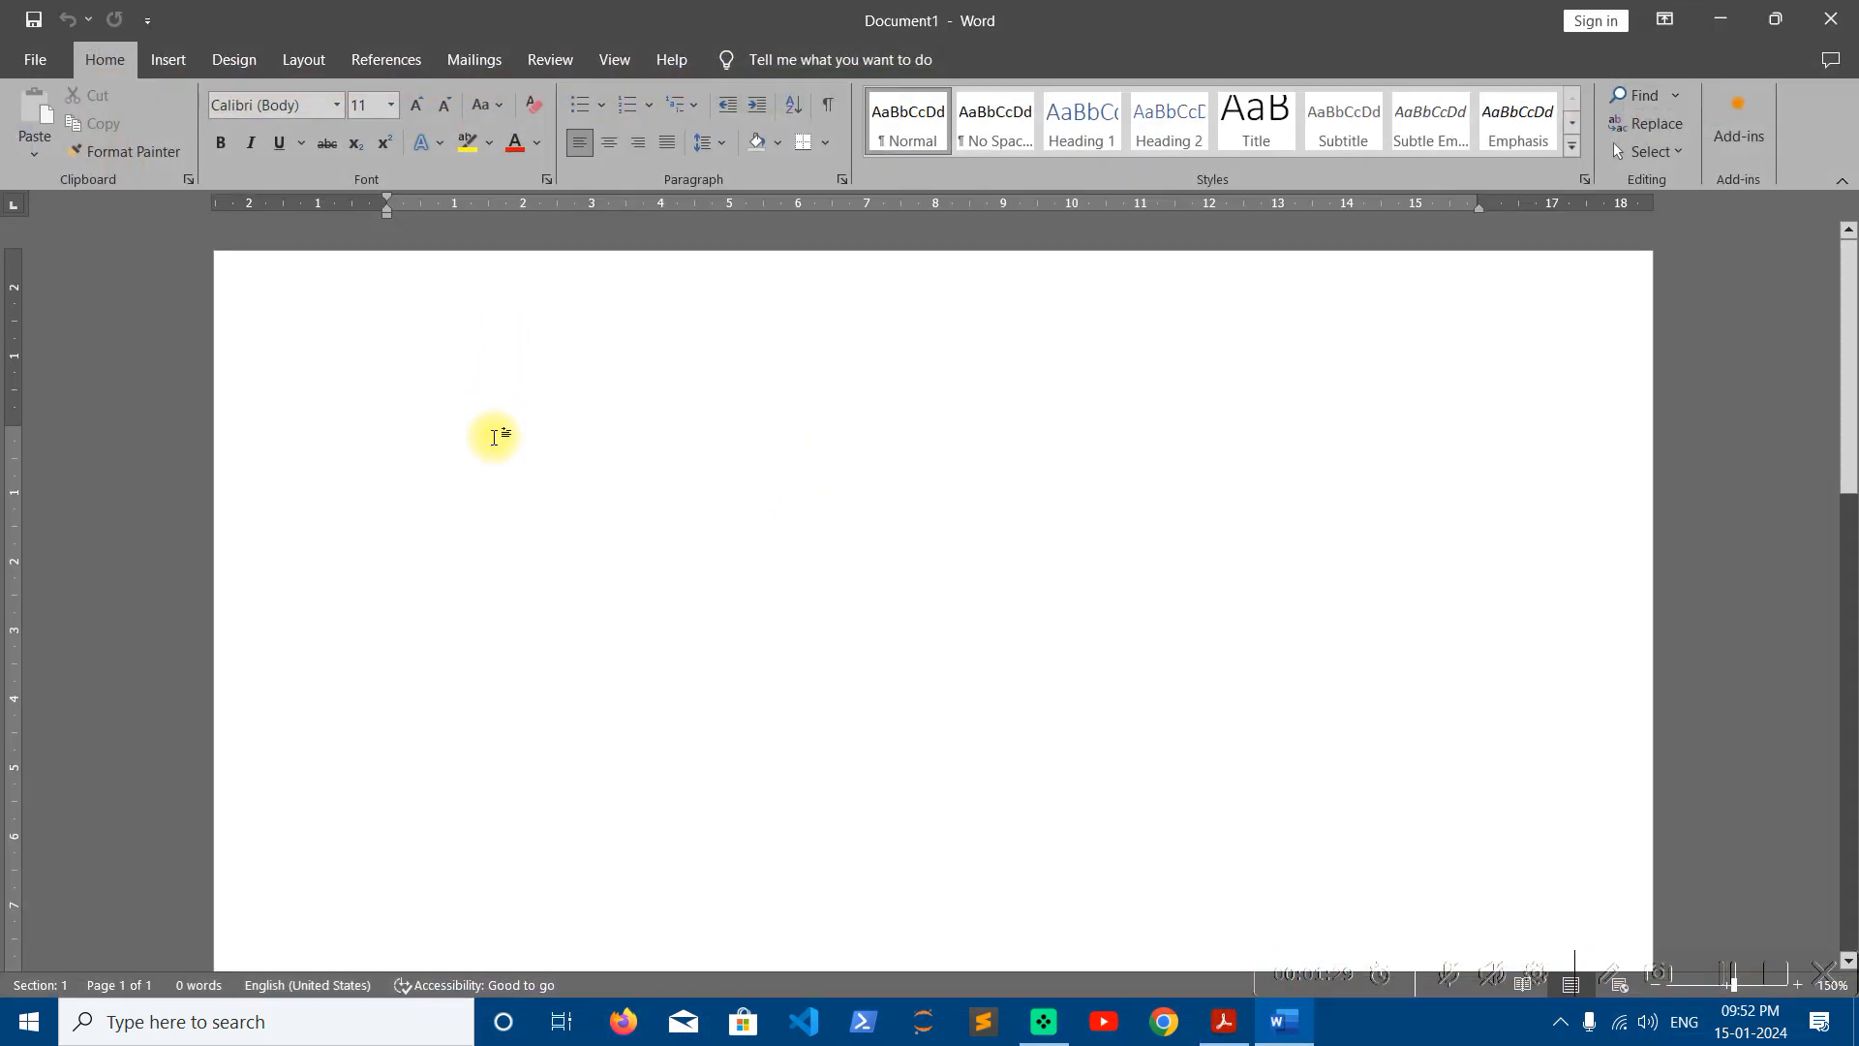
Examine the quick list of symbols that can be inserted into the blank document.
left_click(168, 60)
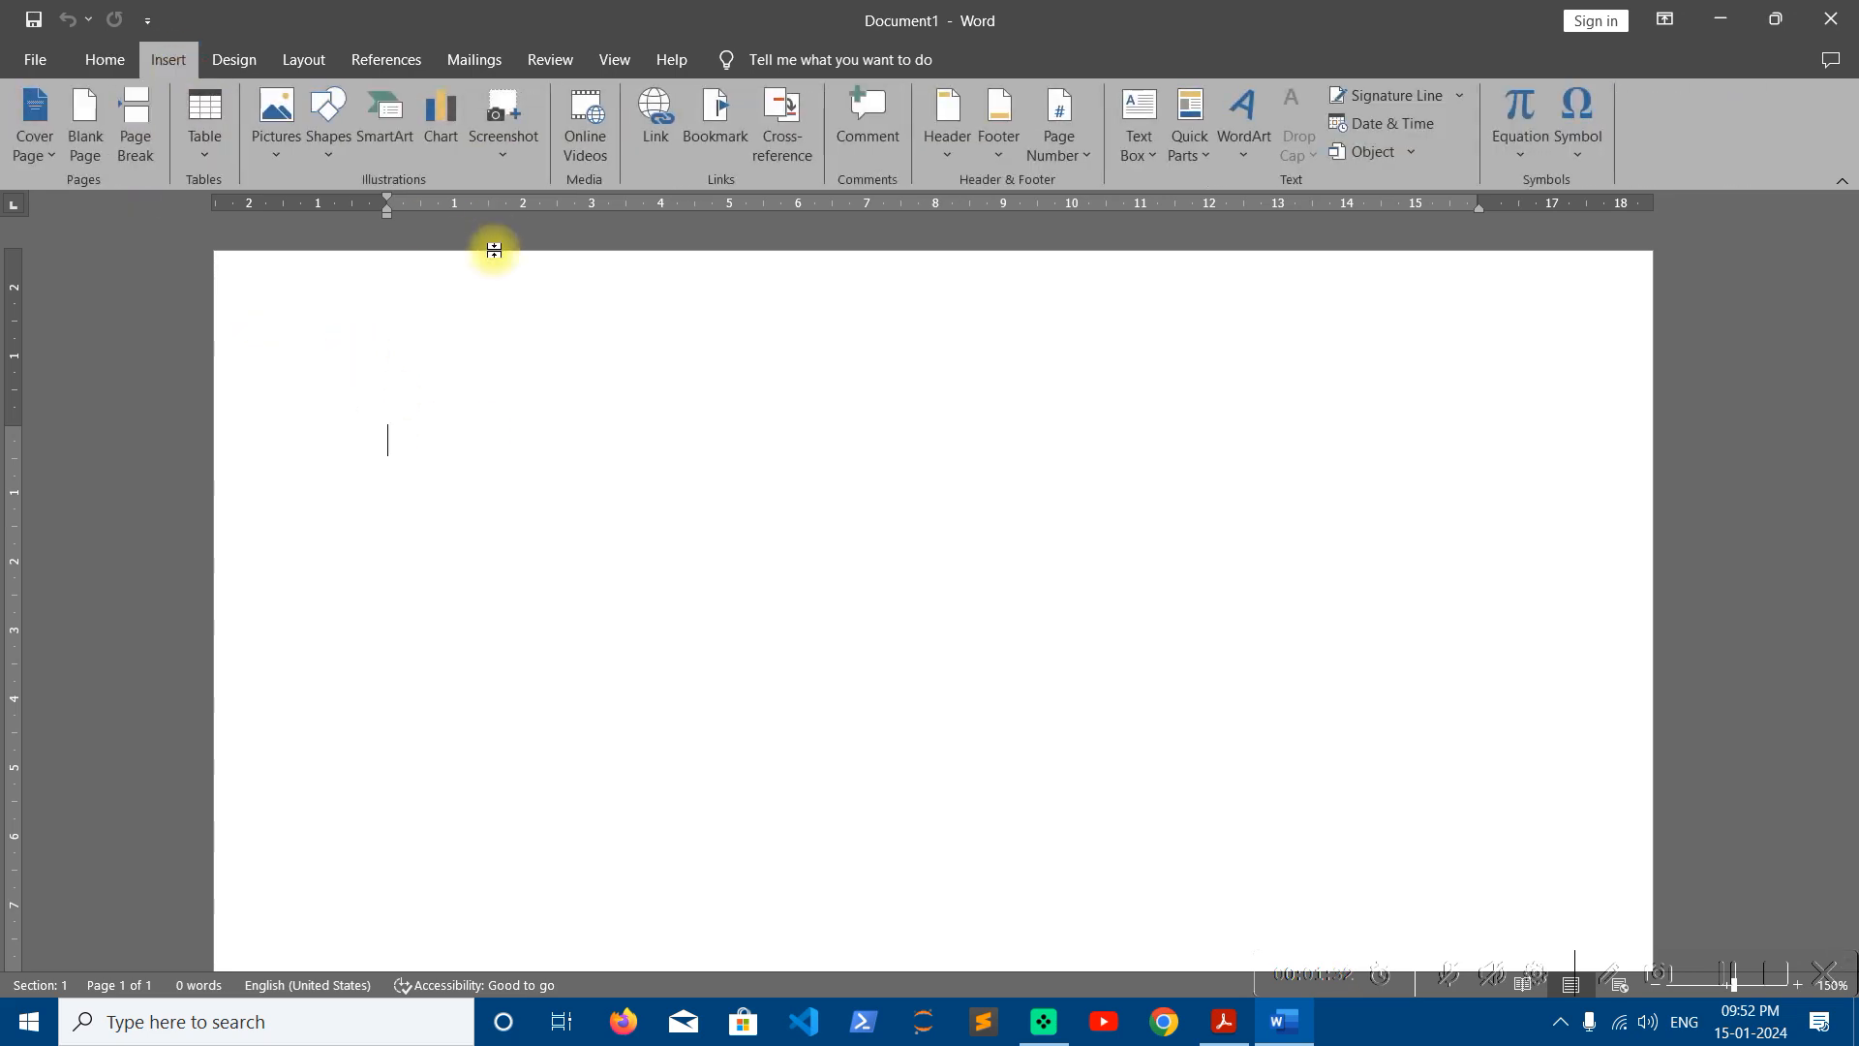
left_click(1586, 152)
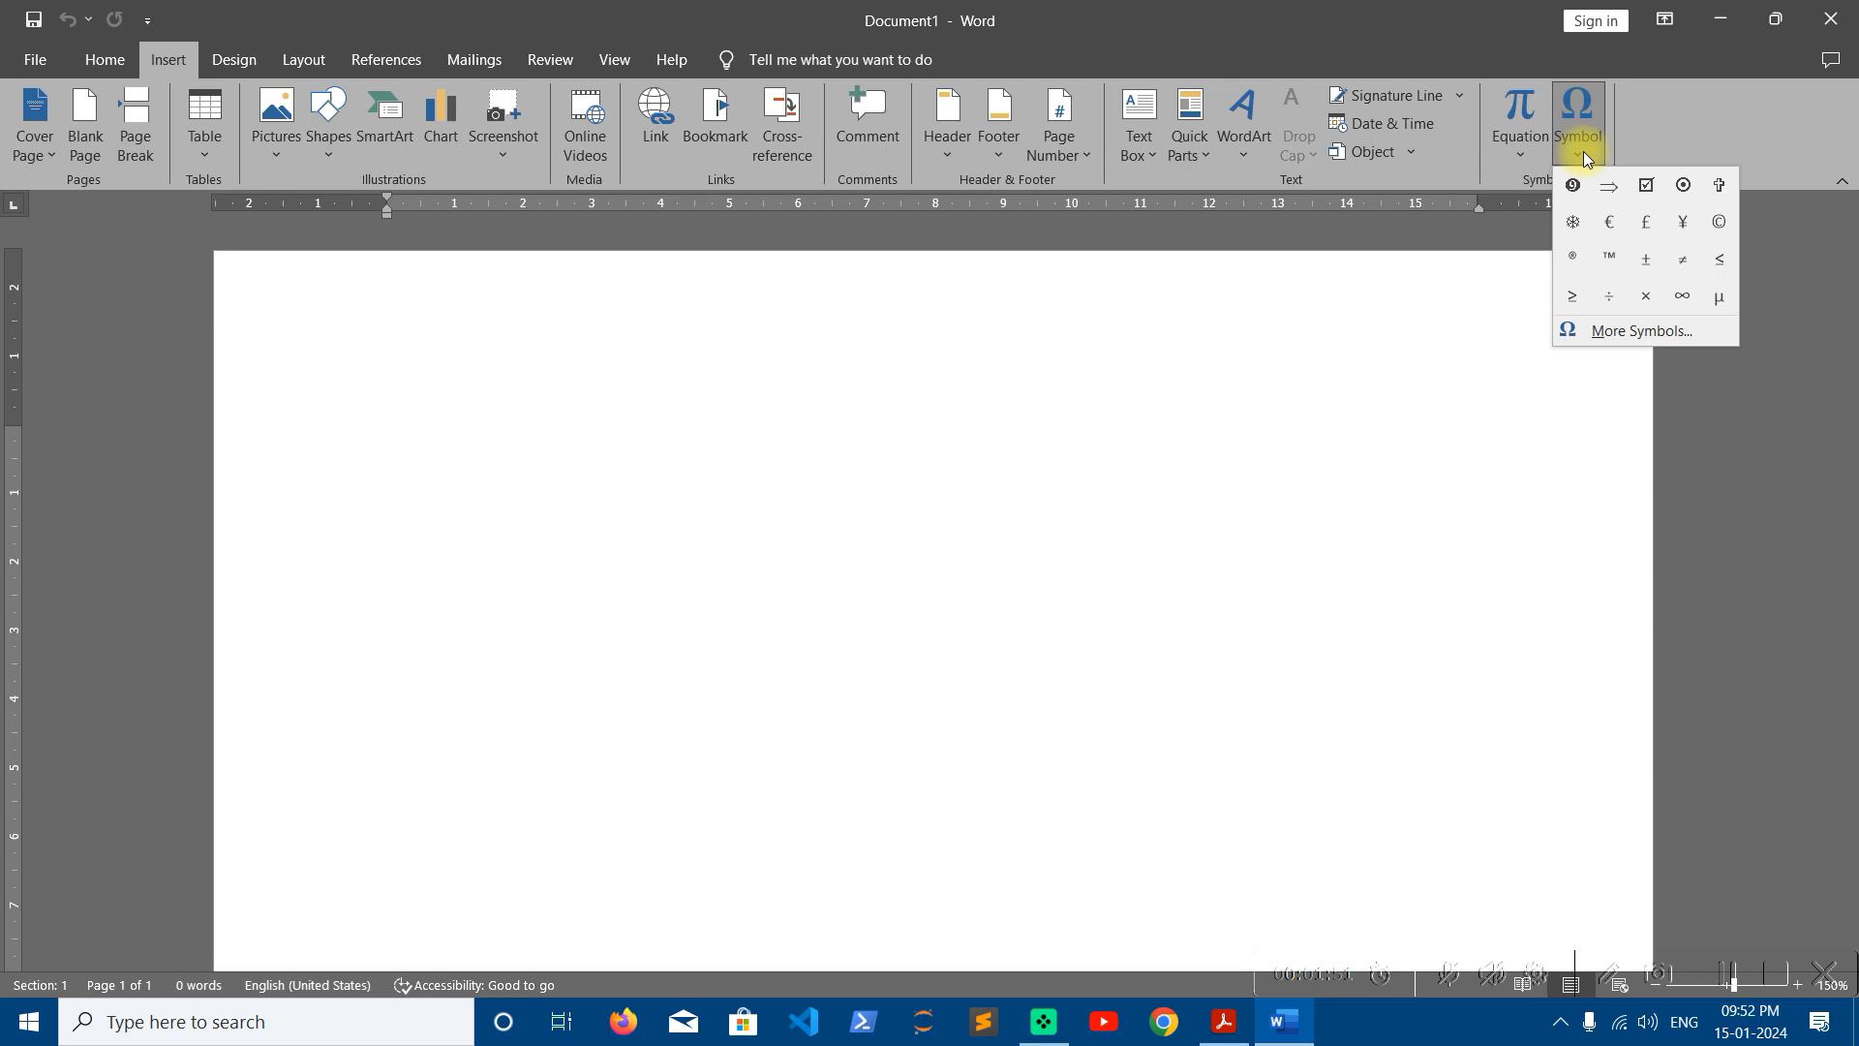
left_click(890, 434)
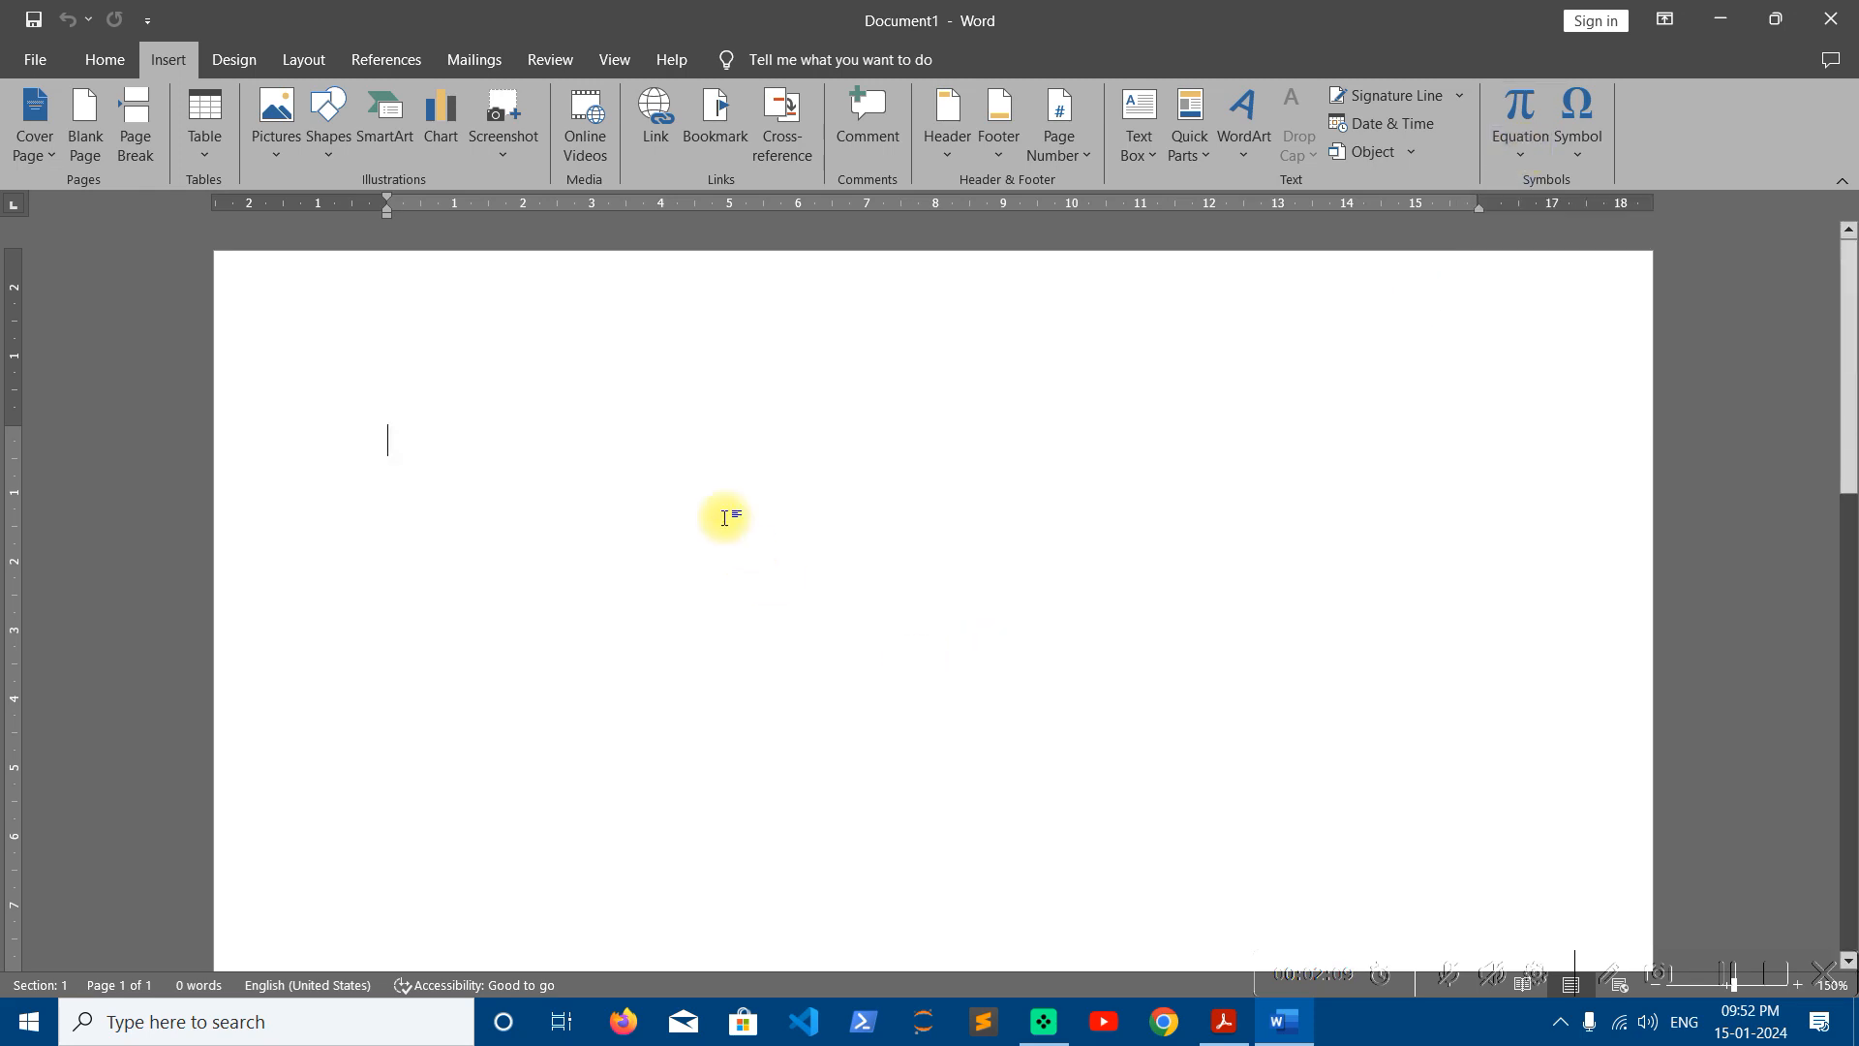
Check the task's question layout in the PDF, switch back to Word, and start a multilevel list with 1., a., i. numbering.
left_click(1223, 1021)
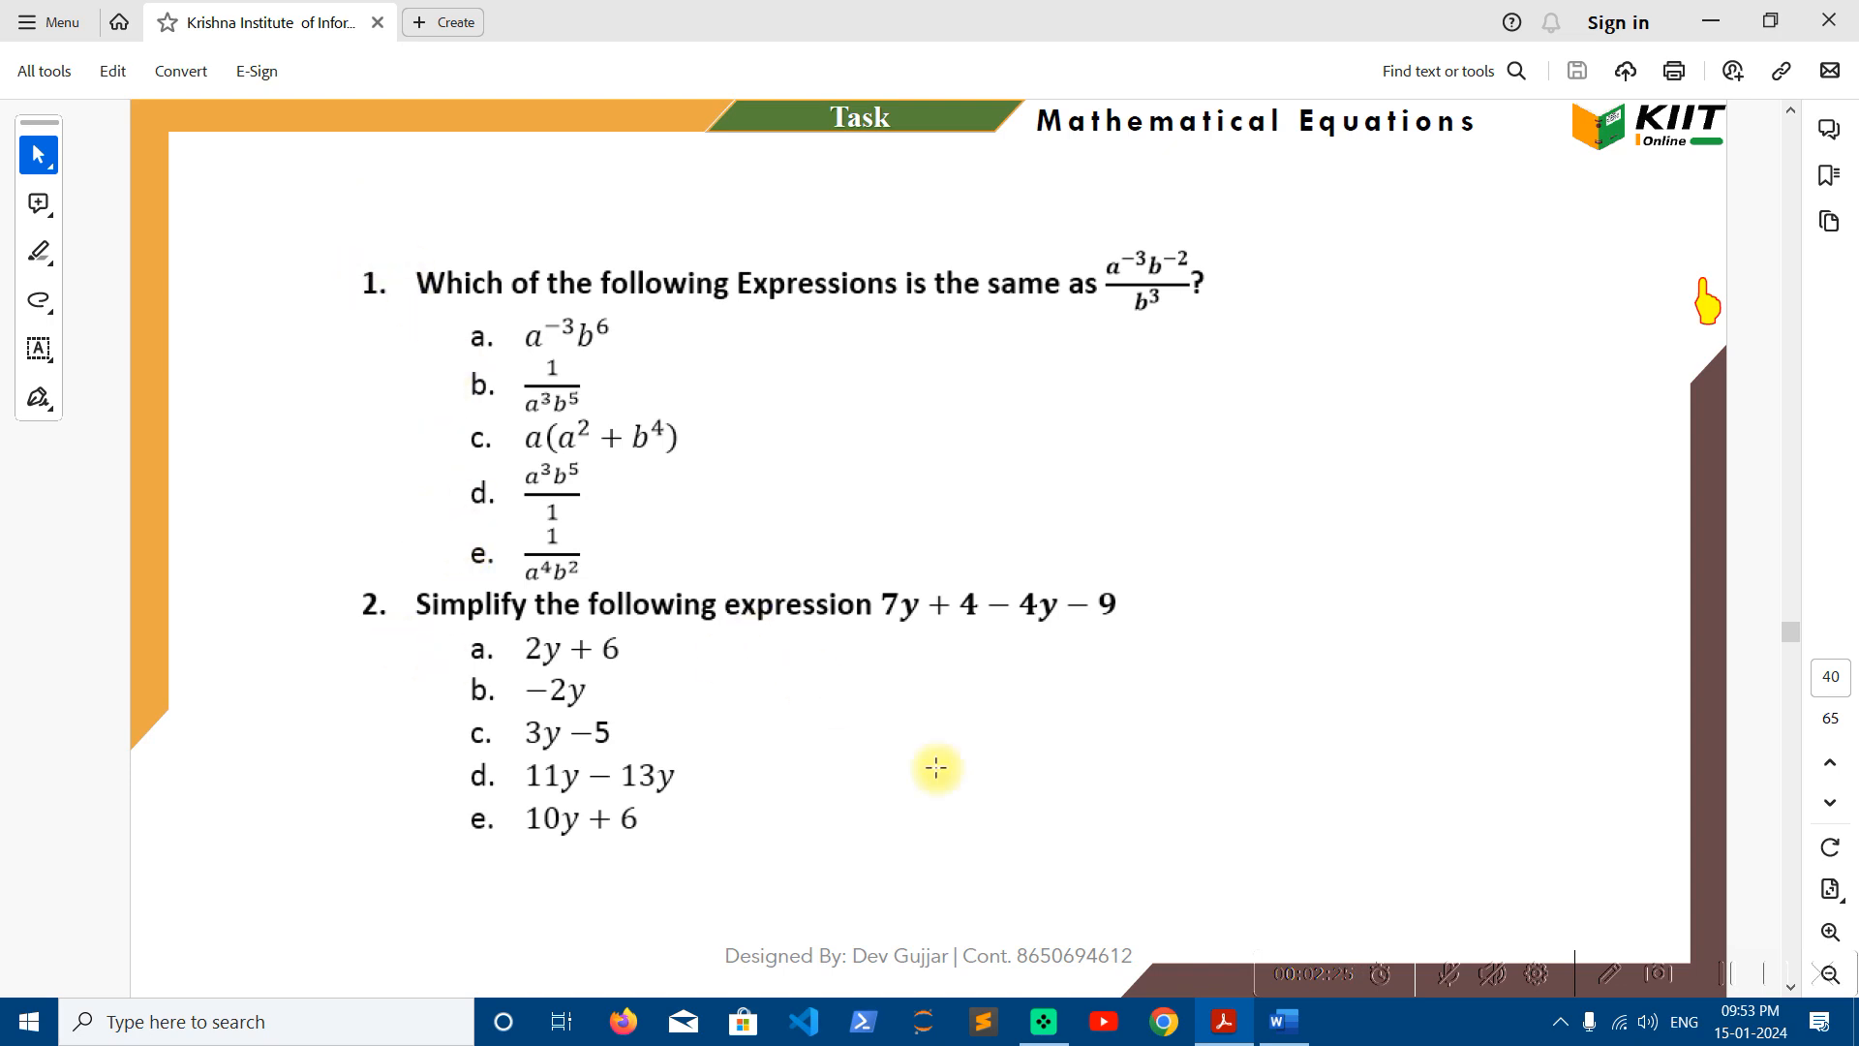
left_click(1285, 1021)
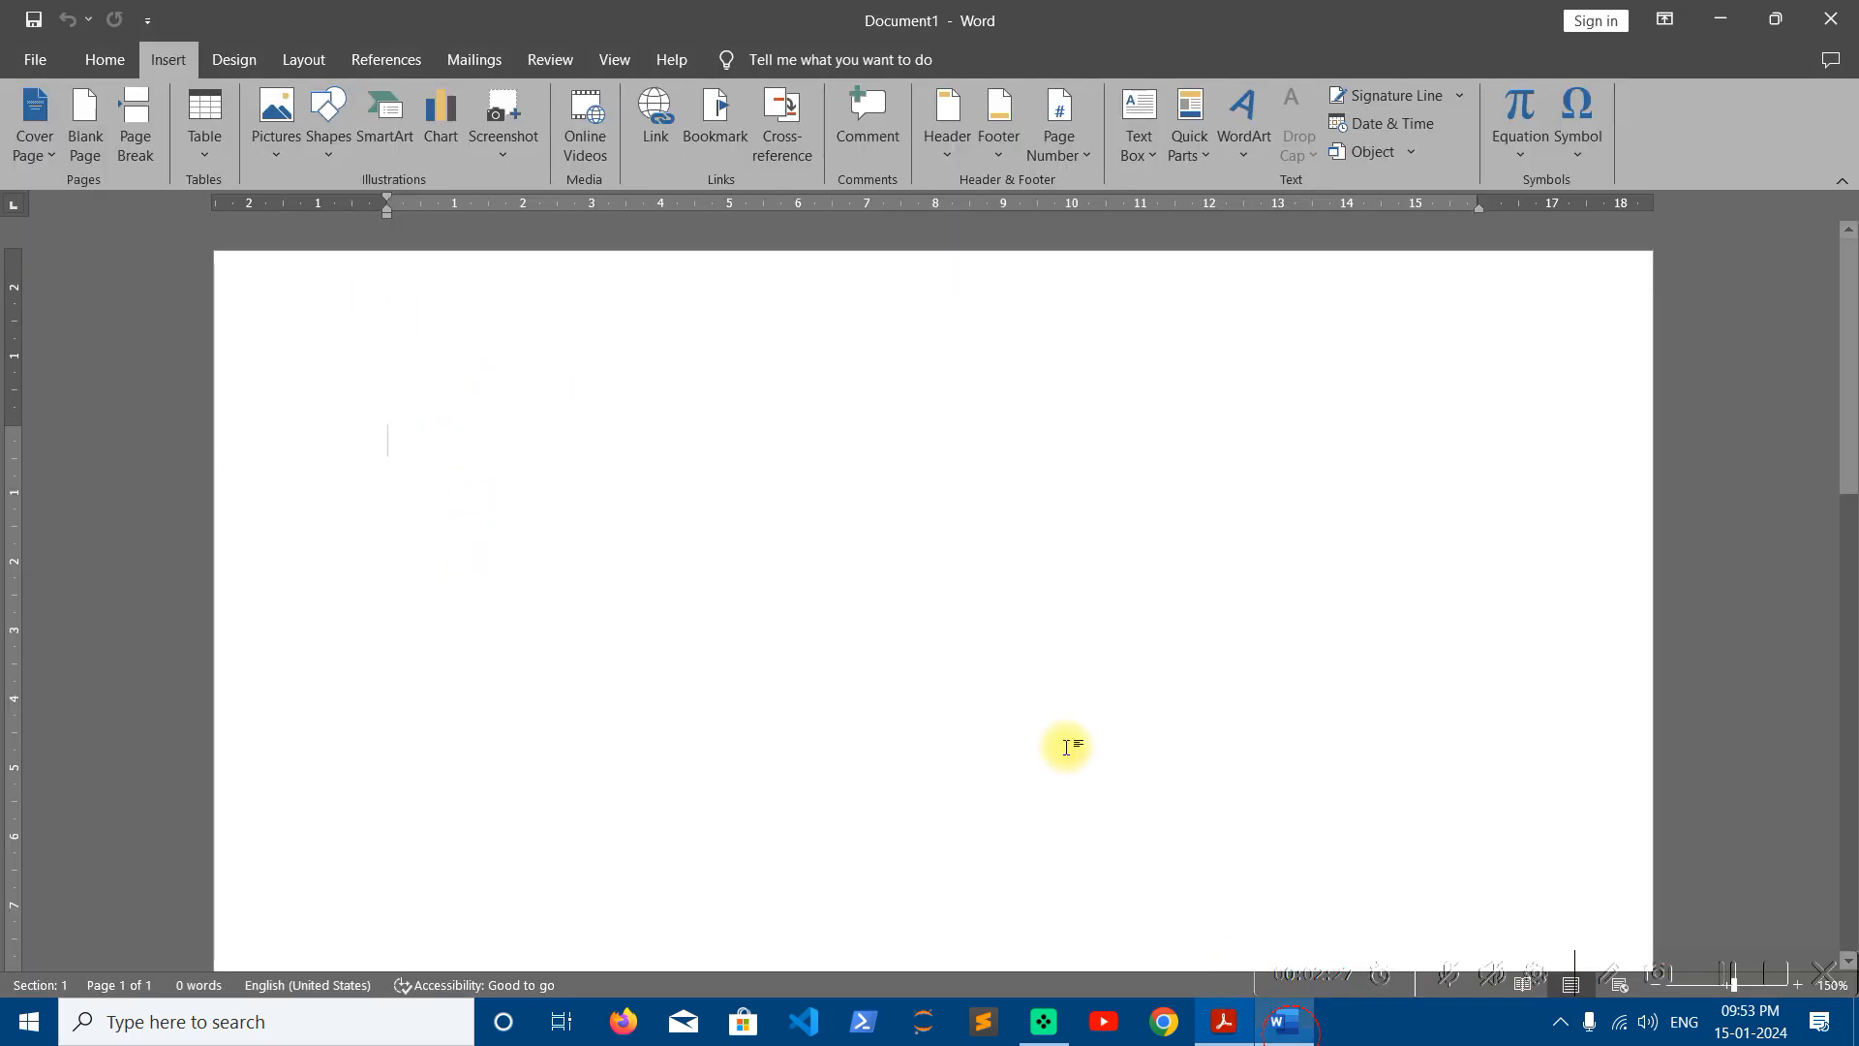
left_click(121, 62)
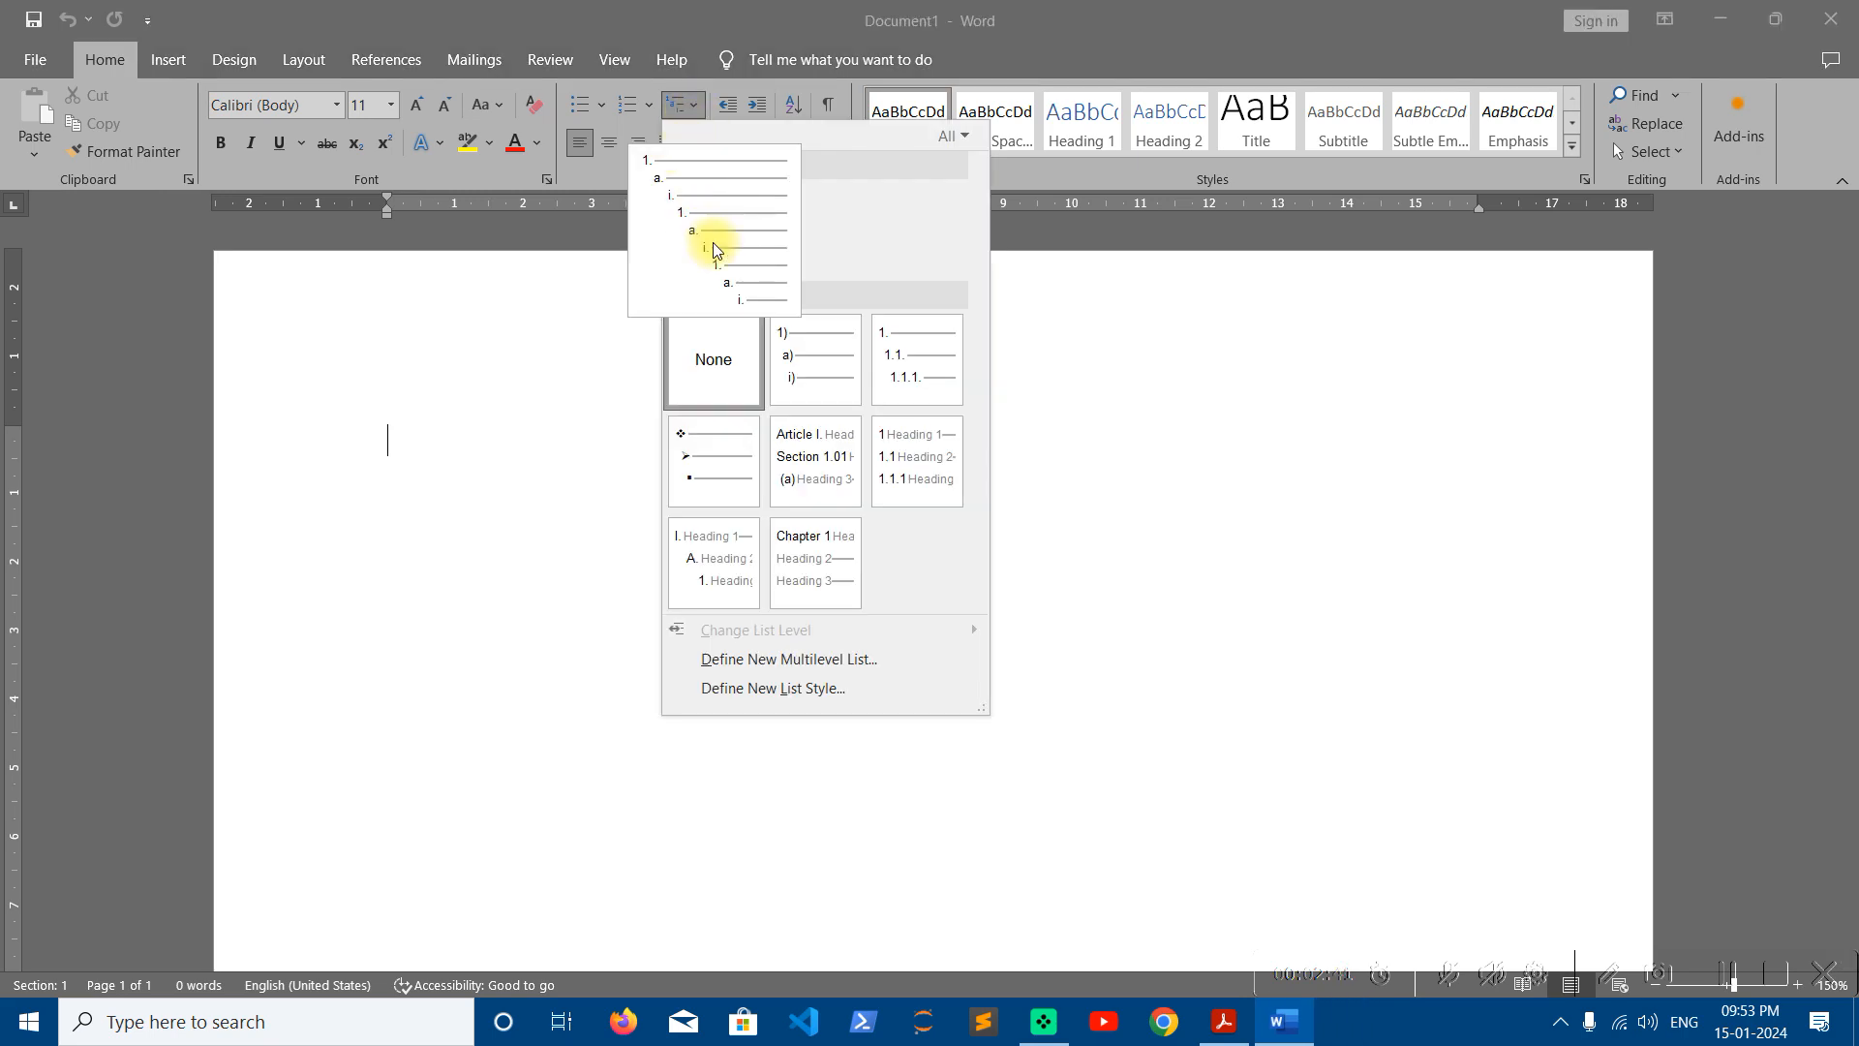
left_click(713, 242)
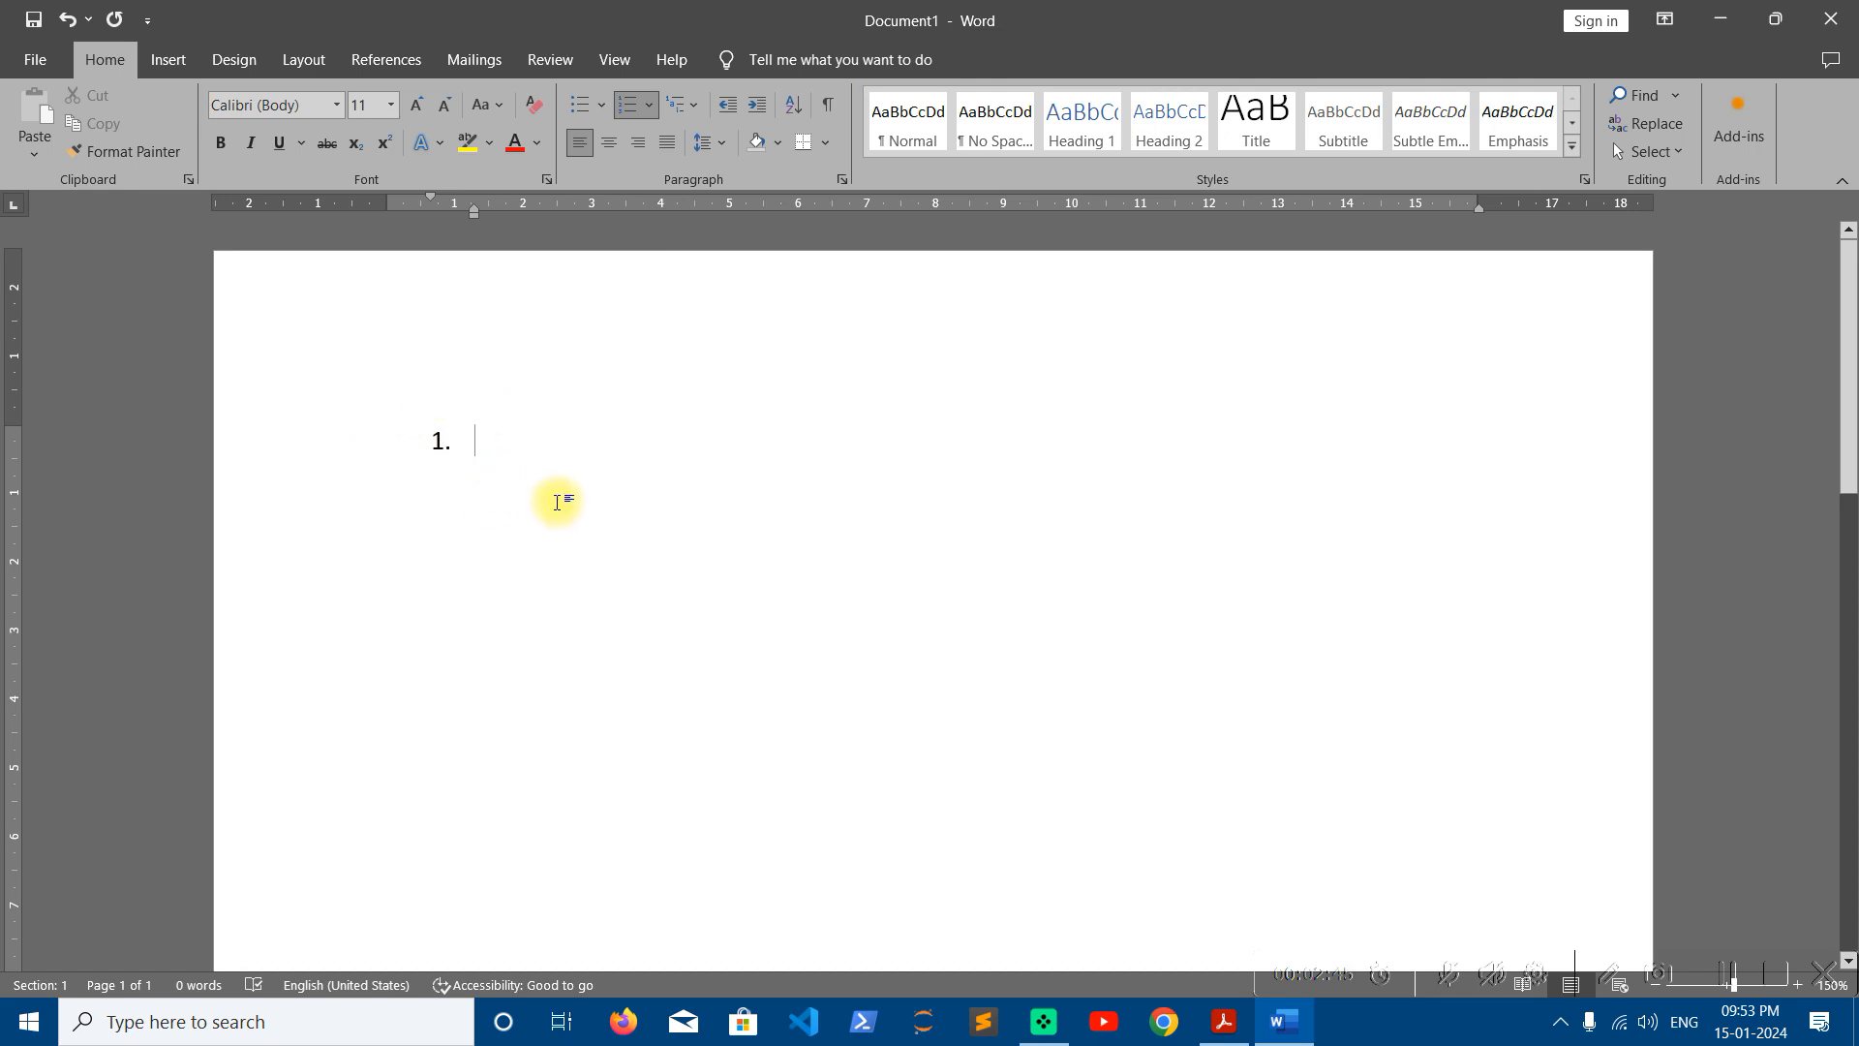
scroll(563, 502, "up", 2)
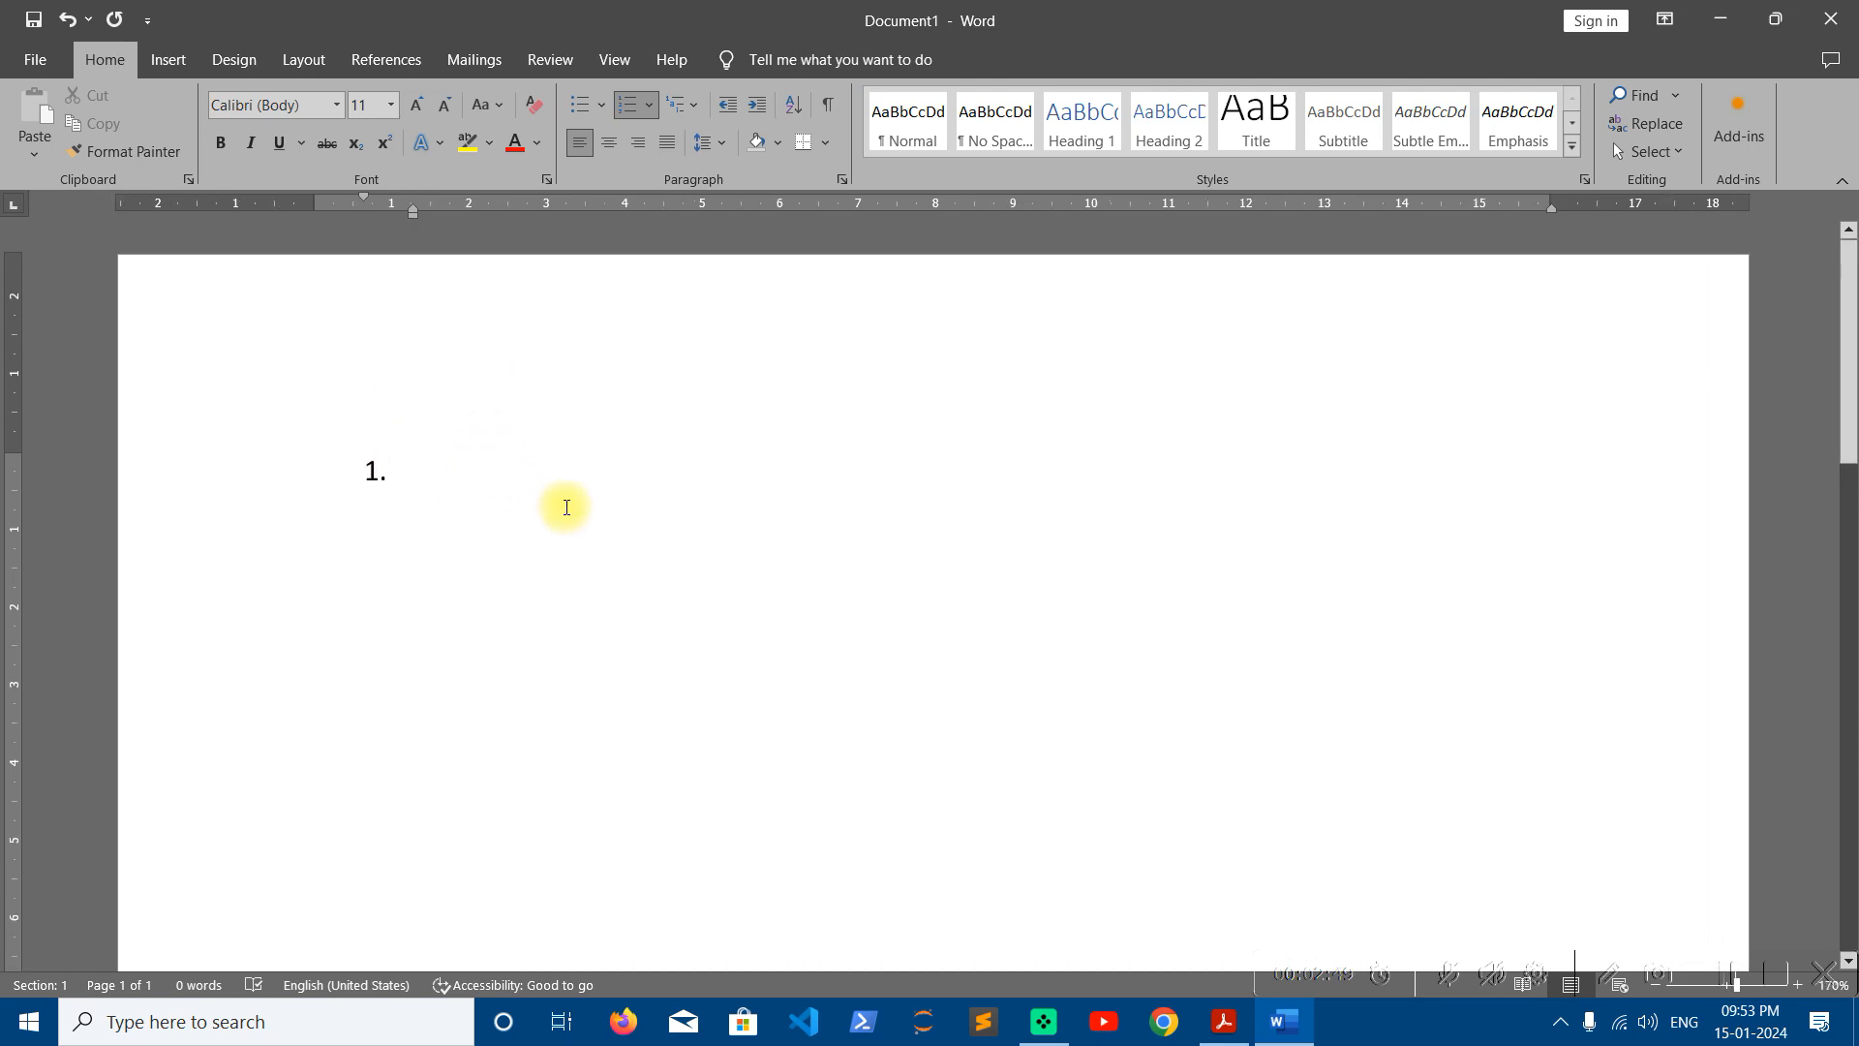
Check the first question in the PDF and write "Which of the following expressions is the same as" as list item 1 in Word.
left_click(1224, 1012)
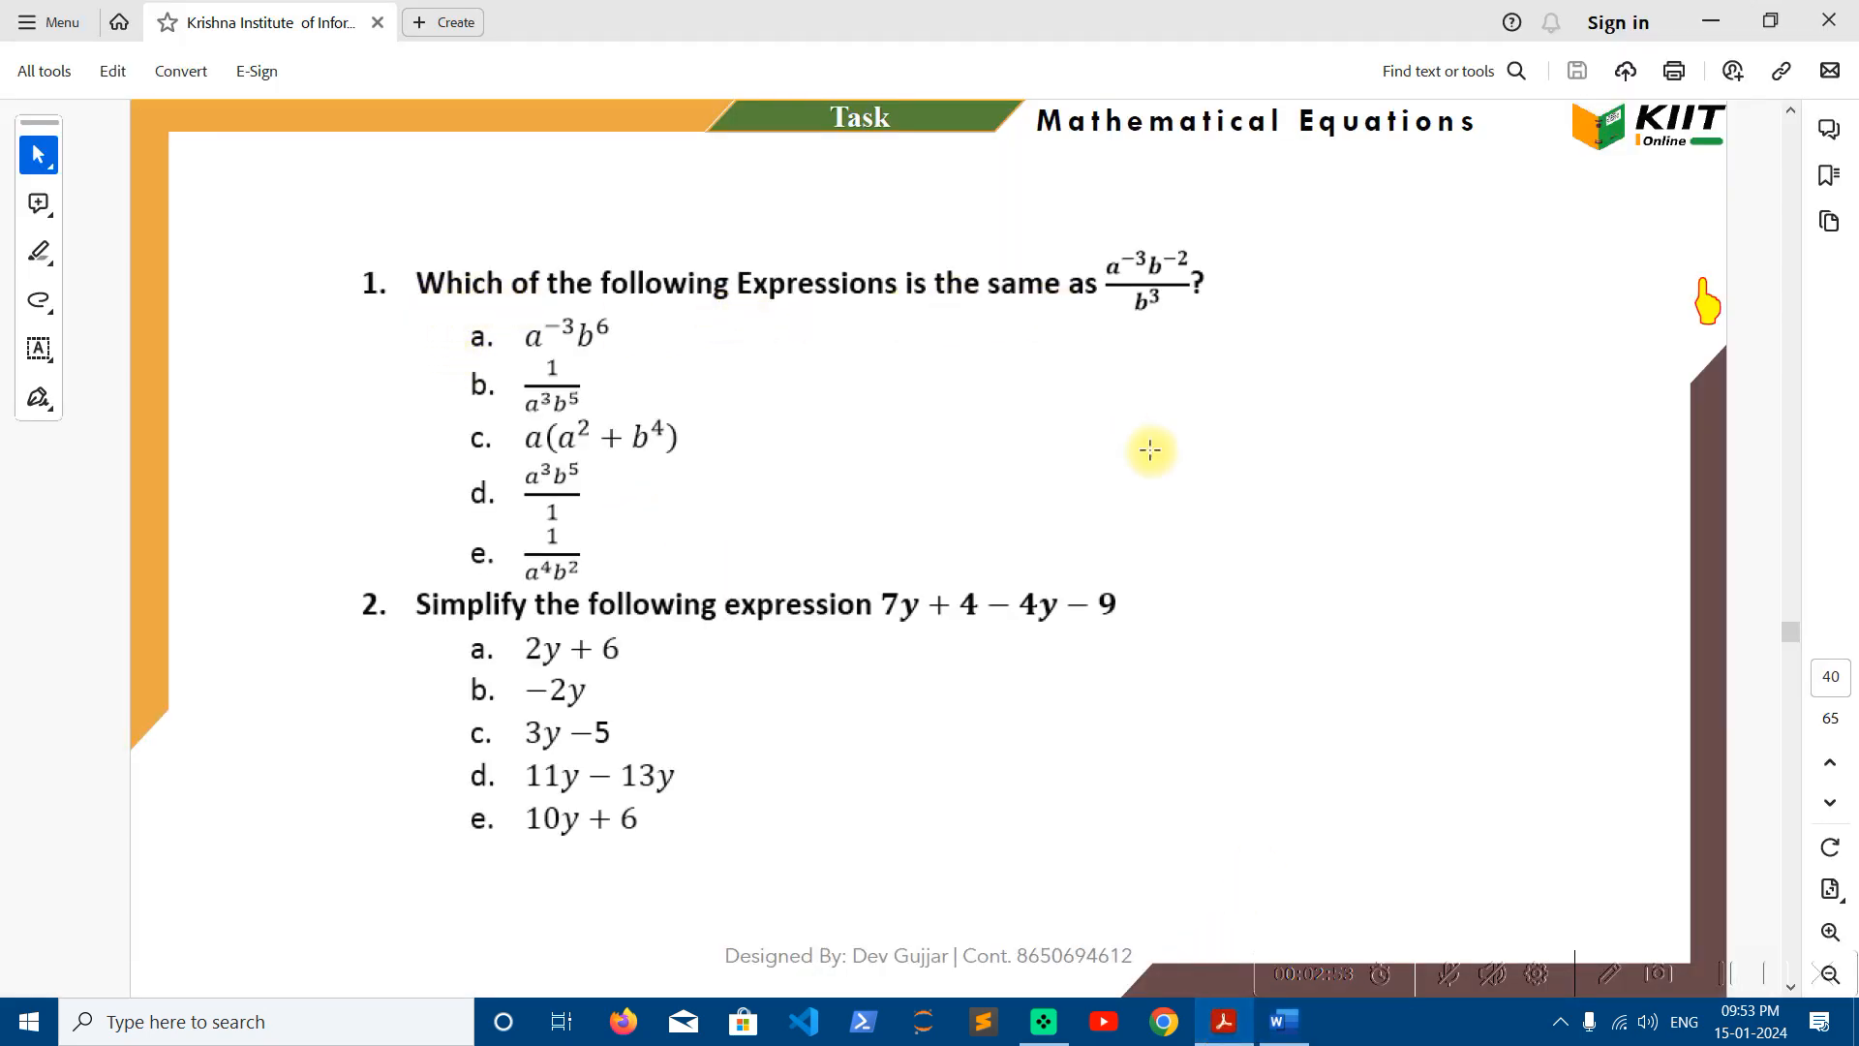
left_click(1284, 1022)
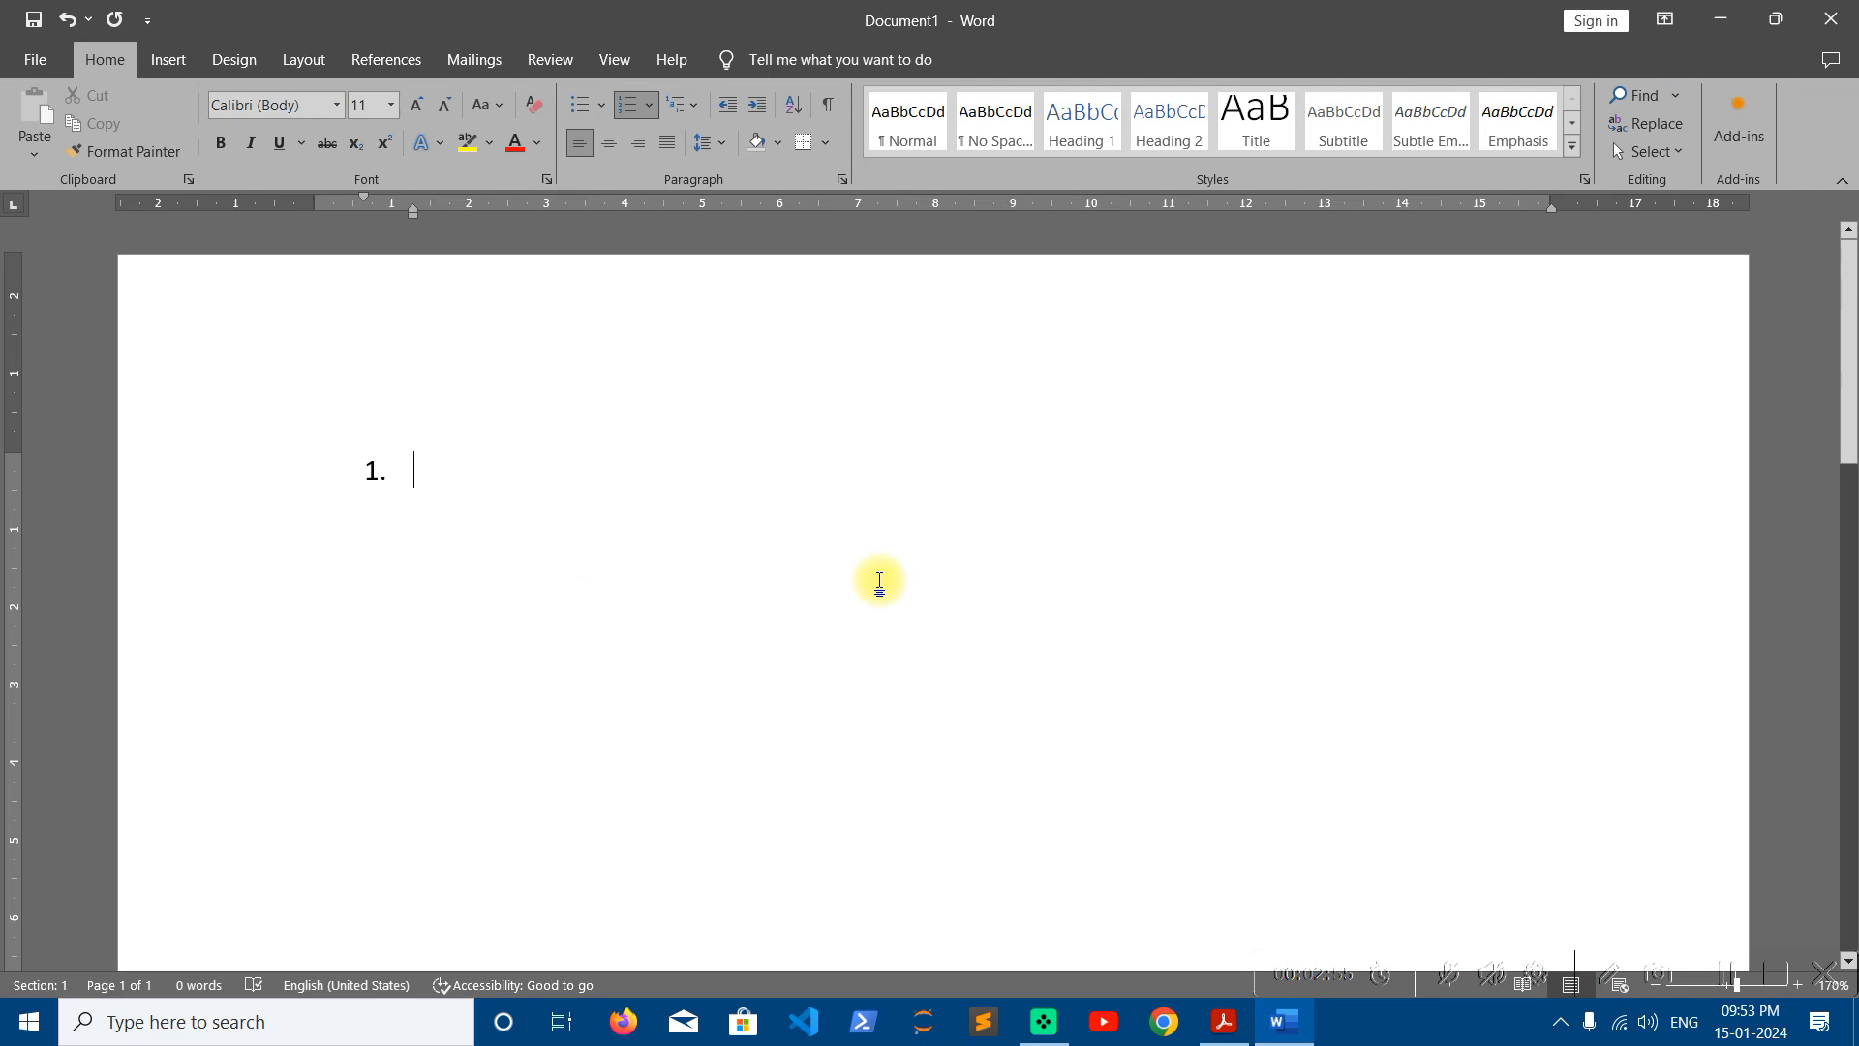
type("Whch")
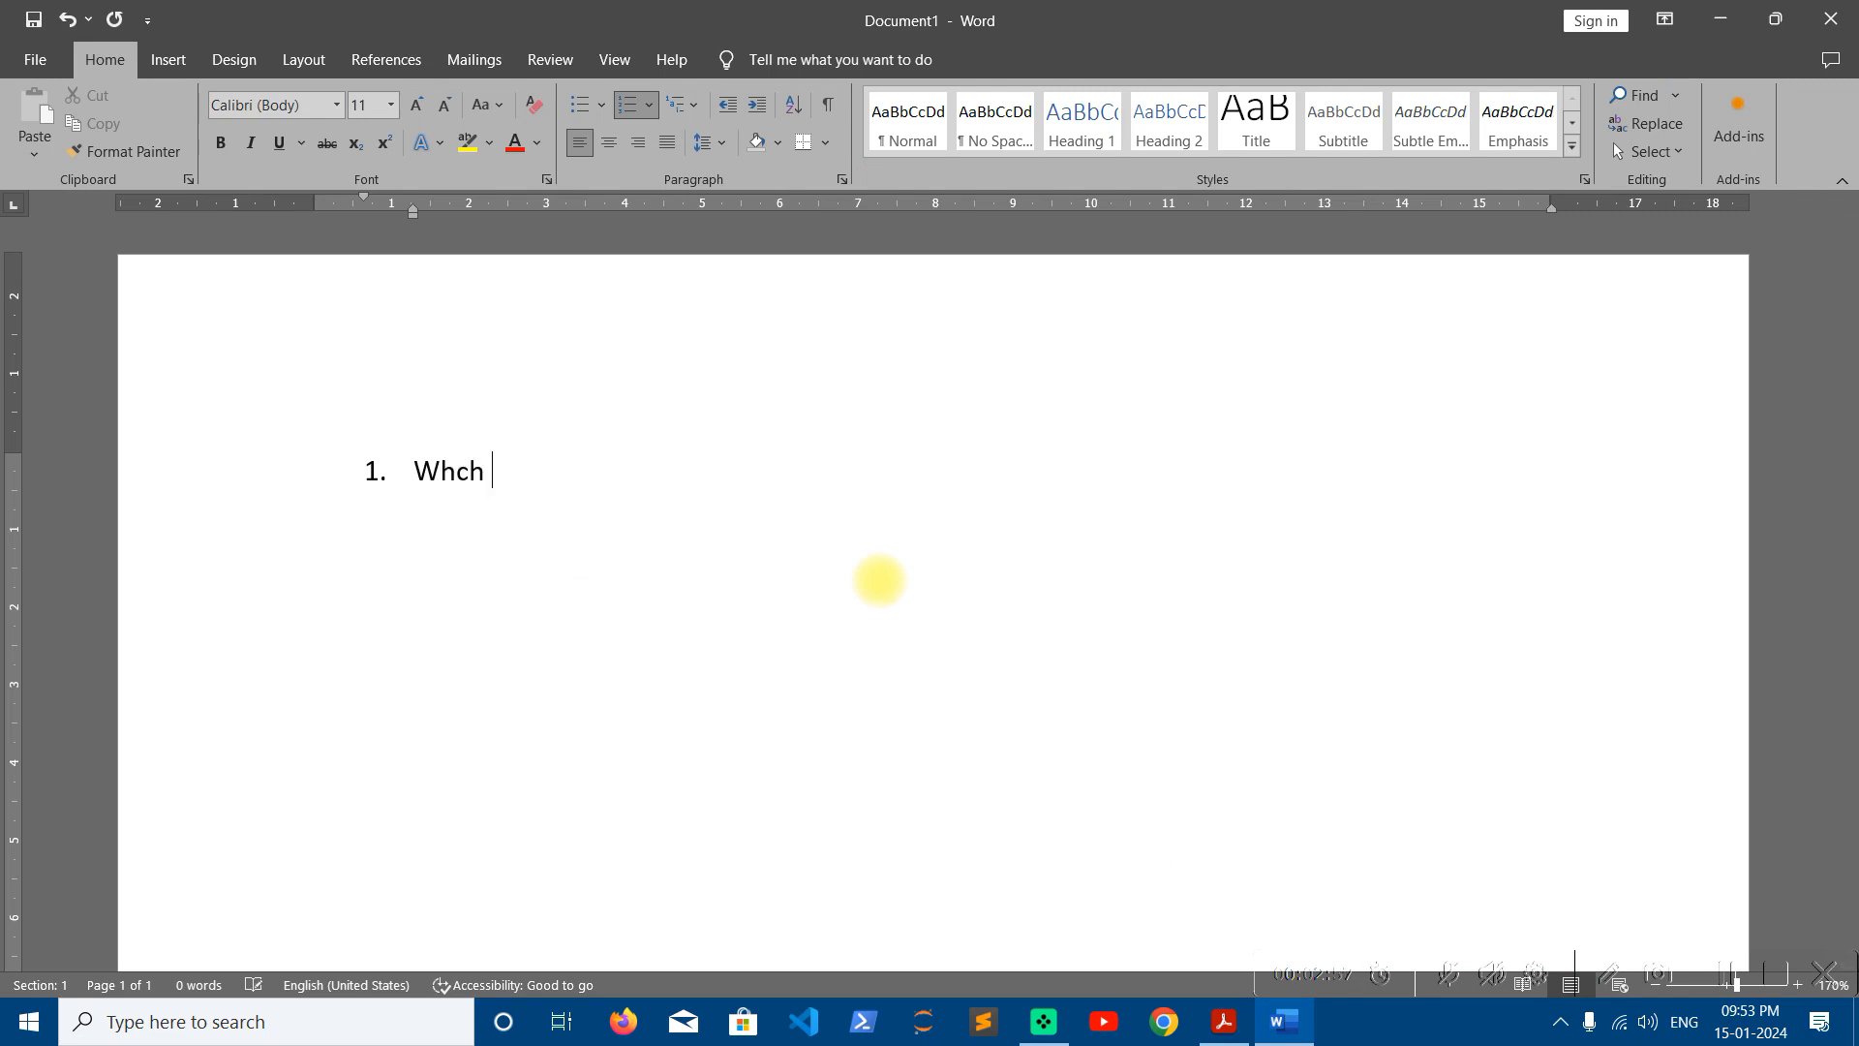
key("BackSpace")
key("BackSpace")
type("ich of the following")
key("BackSpace")
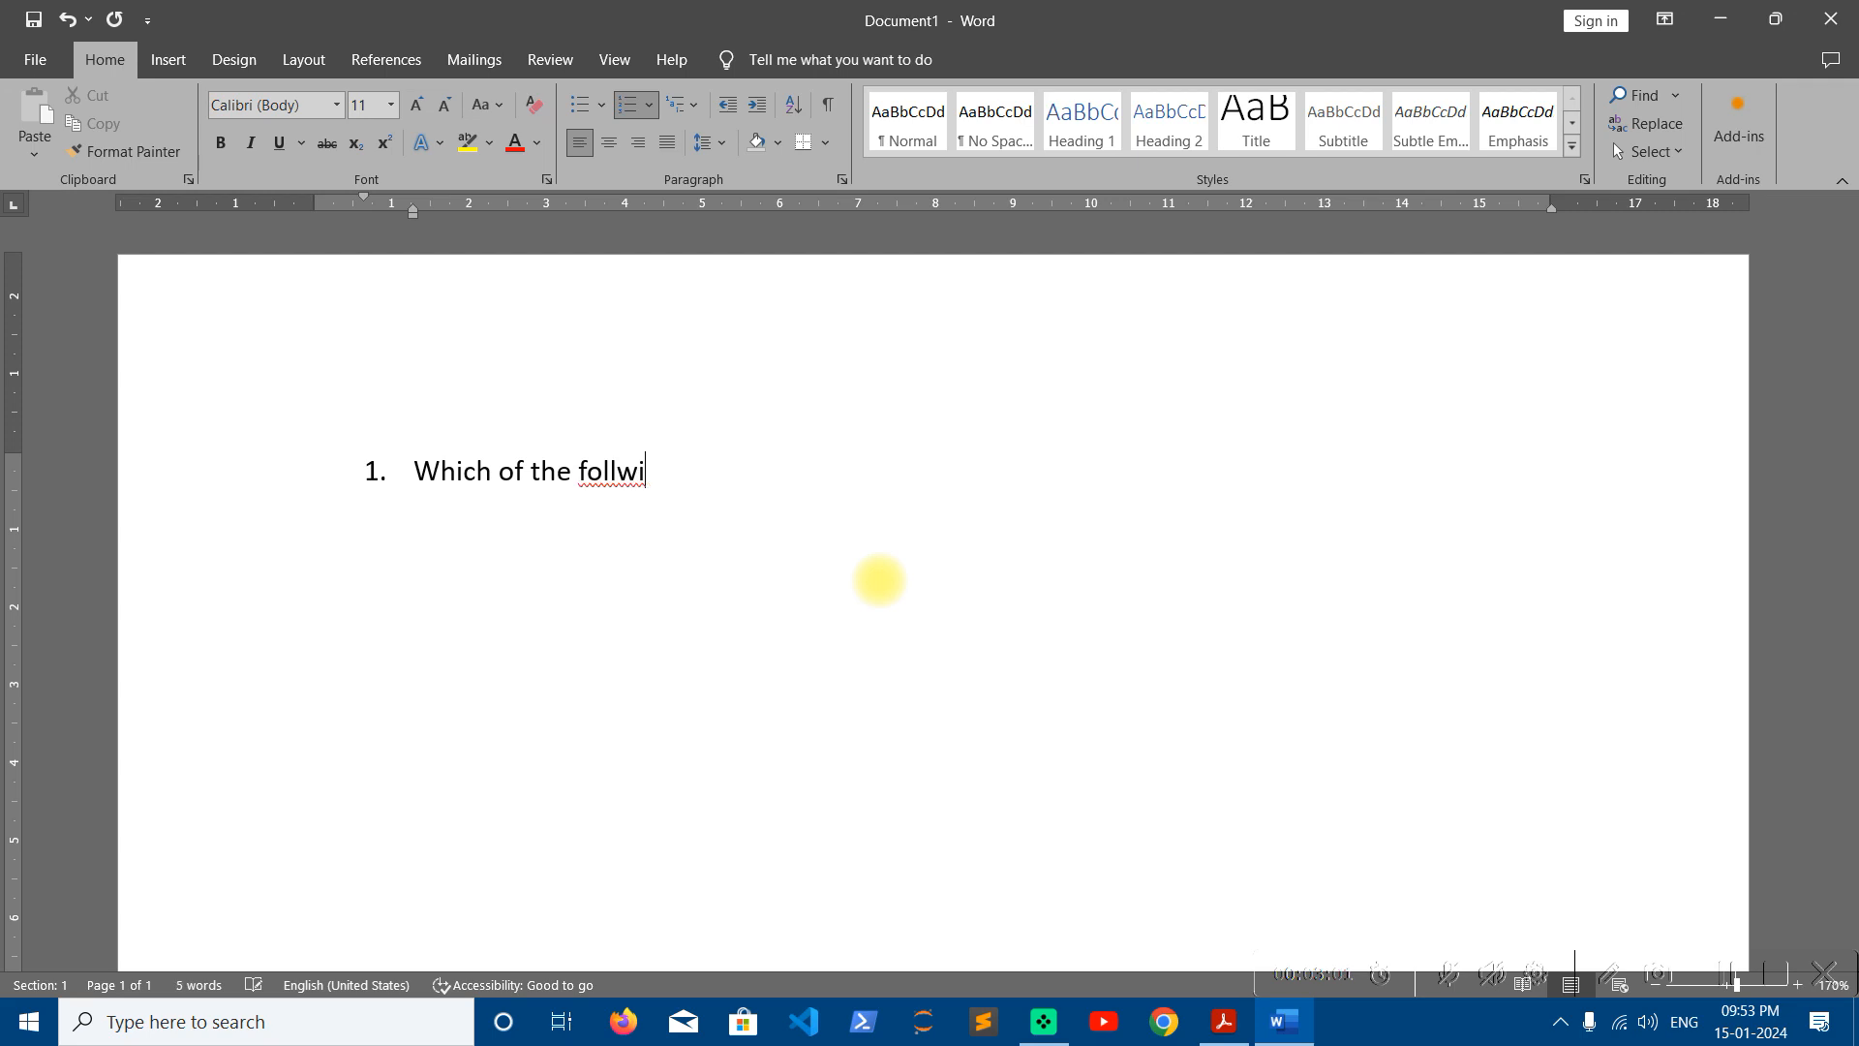
type("ng expre")
key("BackSpace")
key("BackSpace")
type("ression")
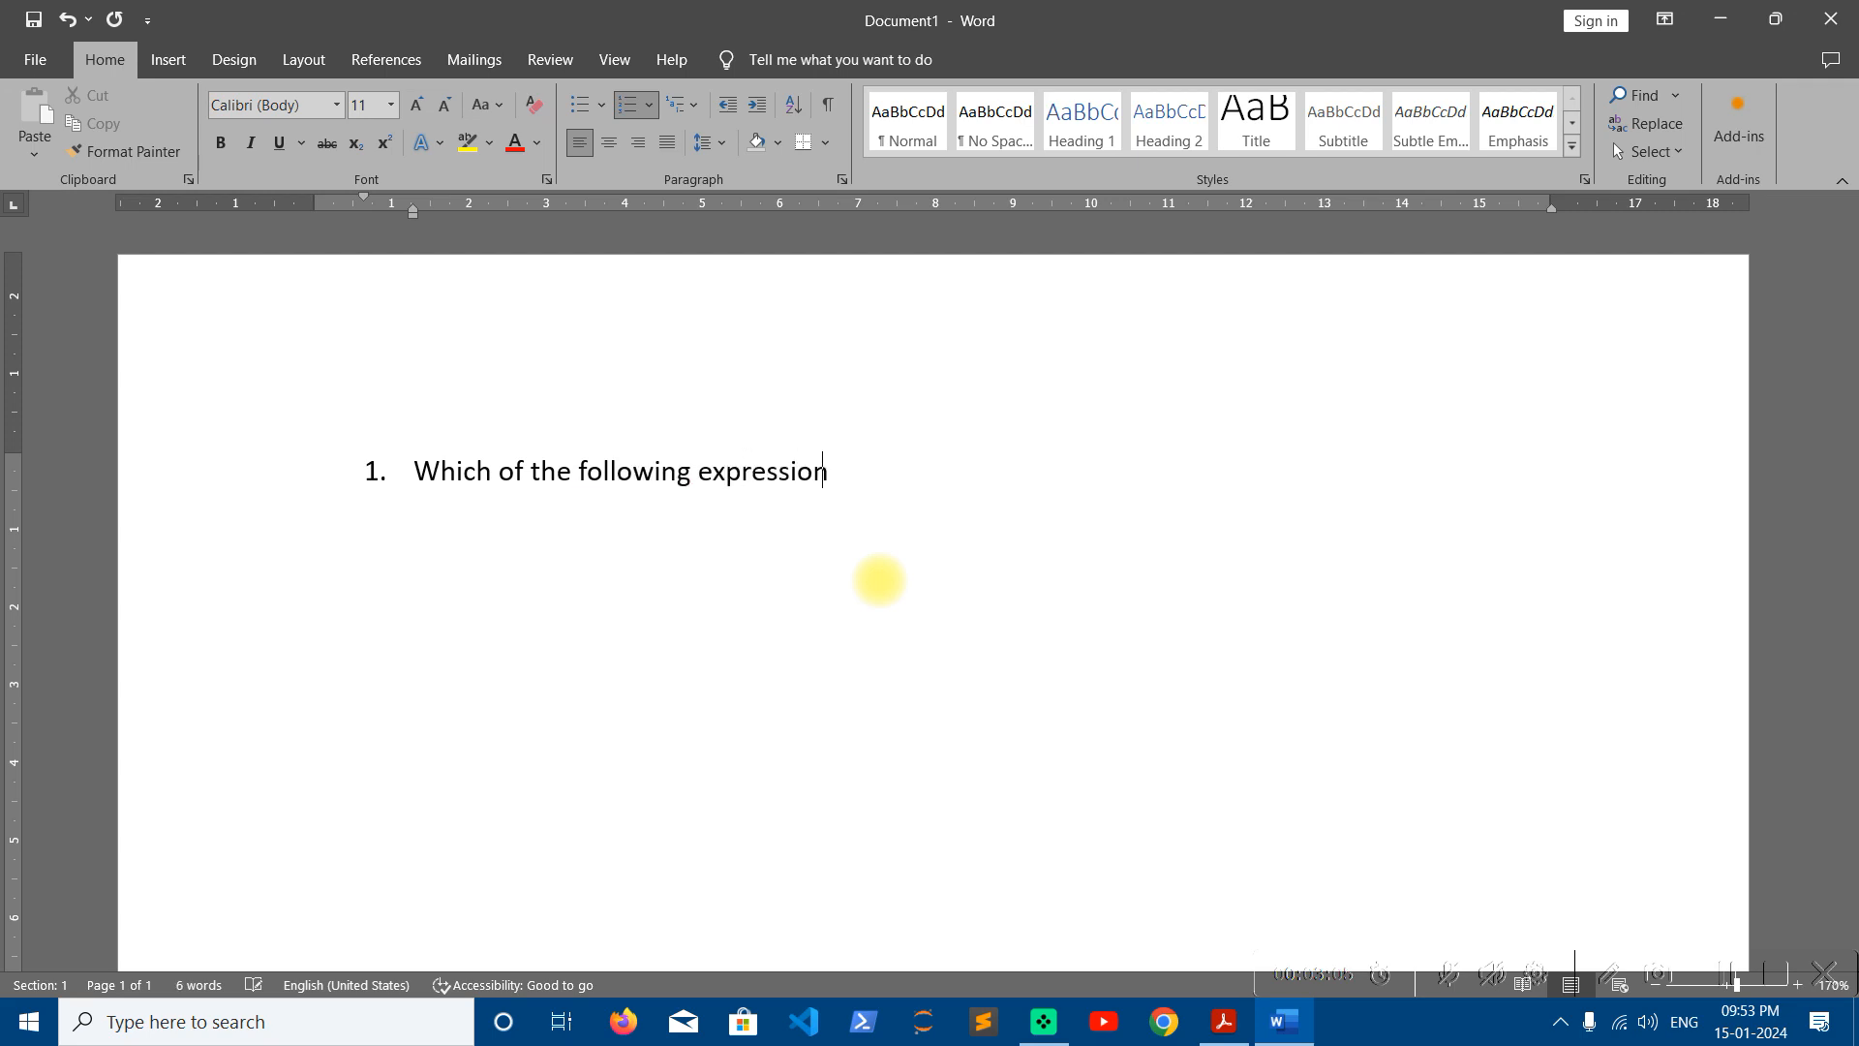
type("s is the sa")
key("BackSpace")
type("the sa me a")
key("BackSpace")
key("BackSpace")
key("BackSpace")
key("BackSpace")
key("BackSpace")
type("me as")
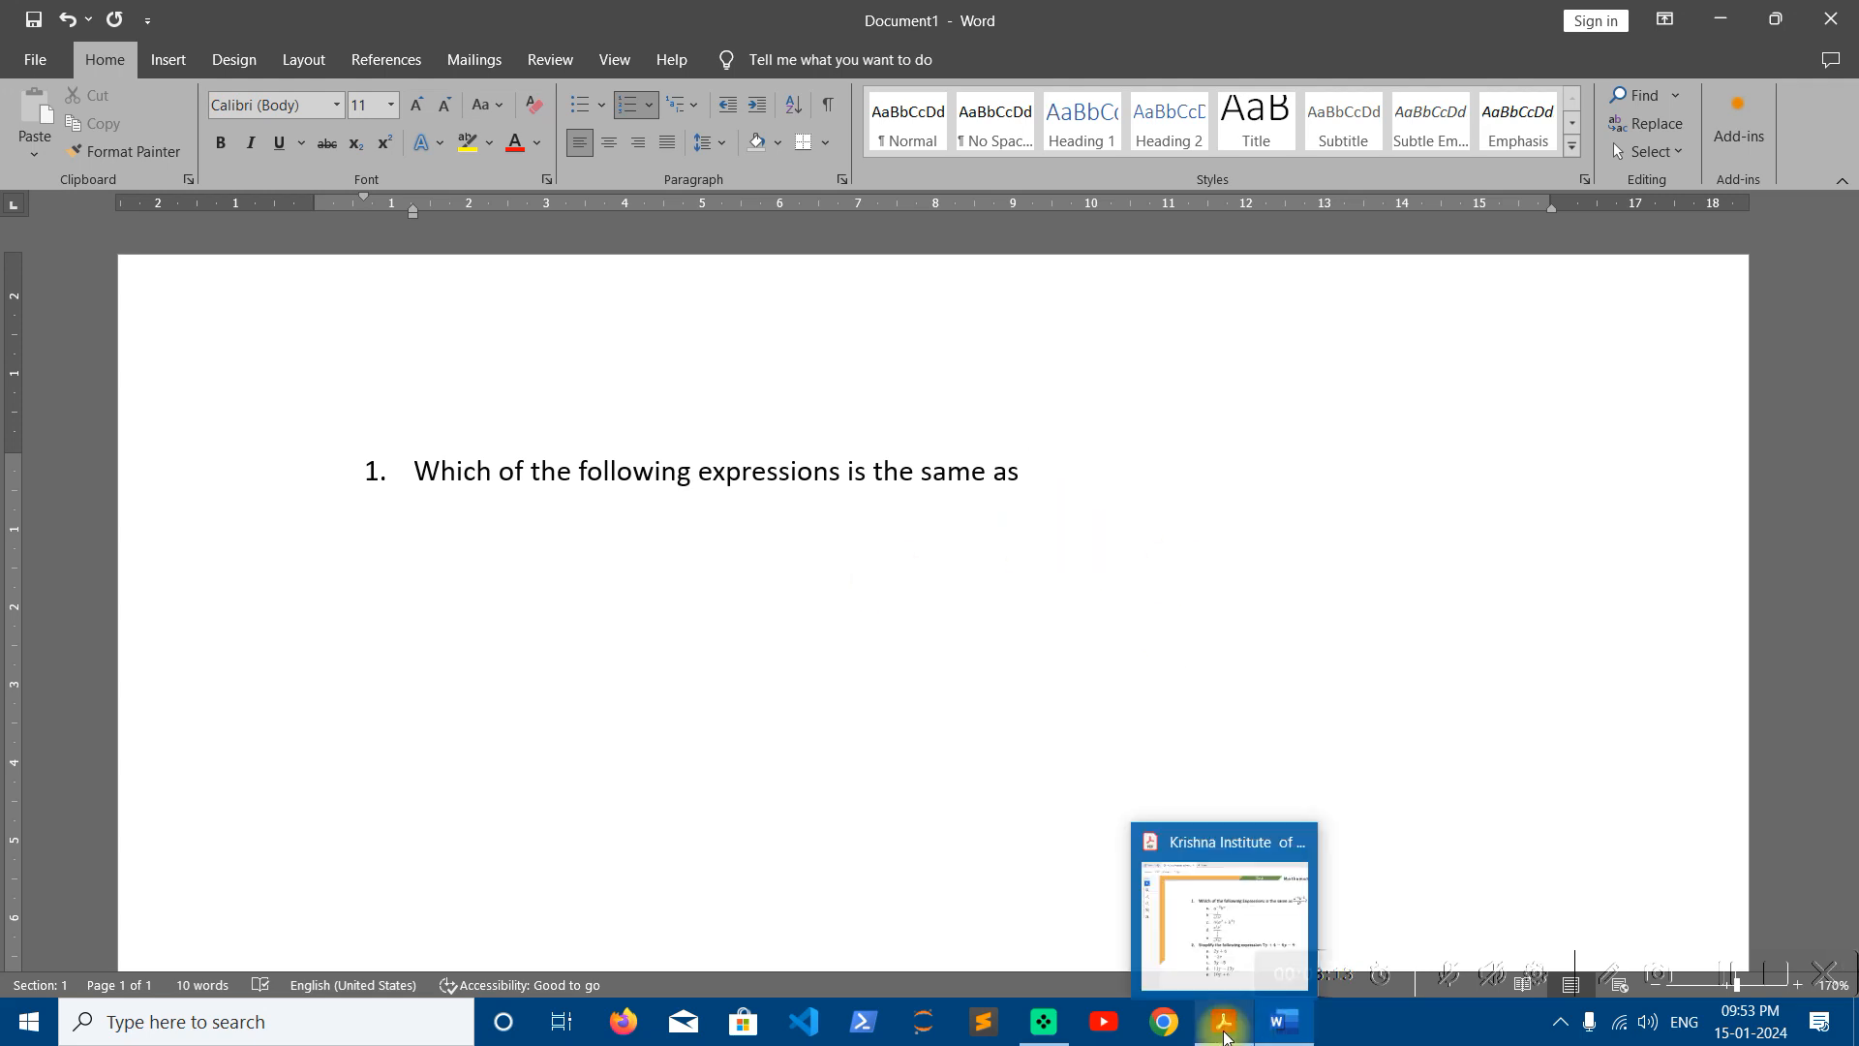
Check the first question's fraction in the PDF, and examine the built-in equation gallery in Word.
left_click(1226, 1038)
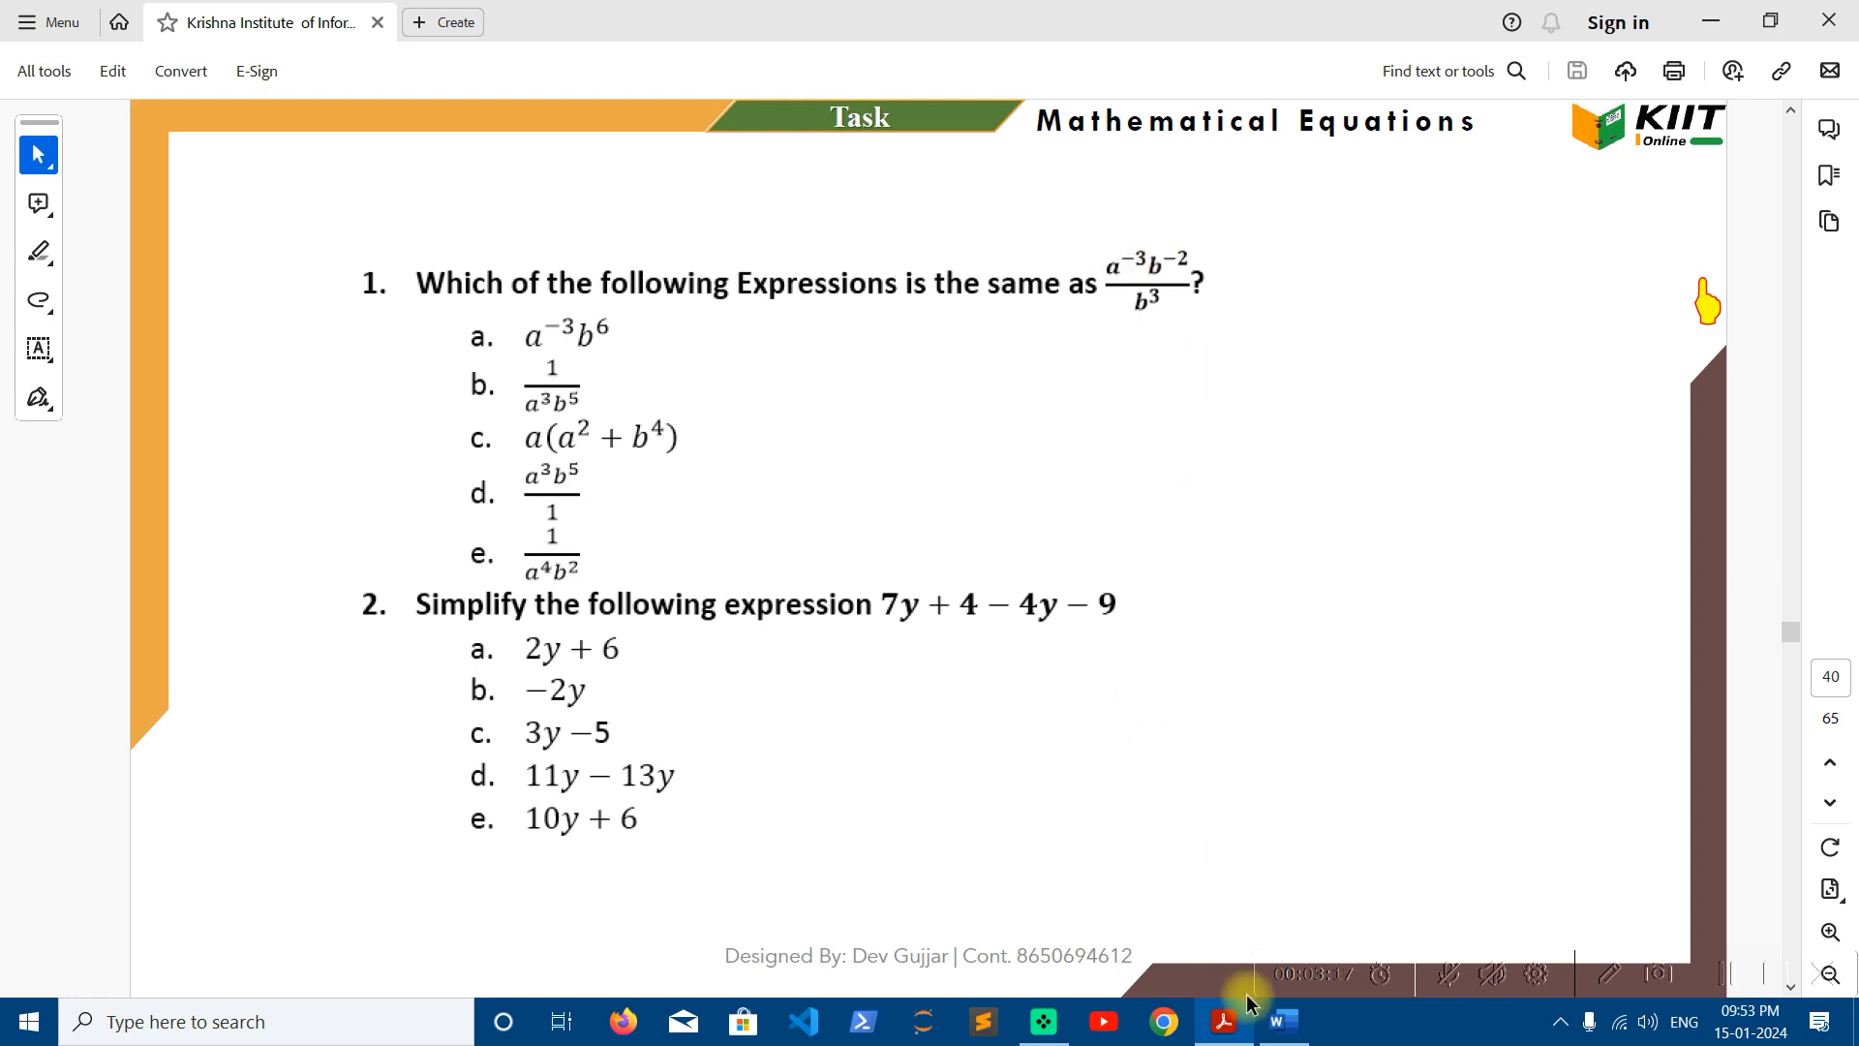
left_click(1284, 1022)
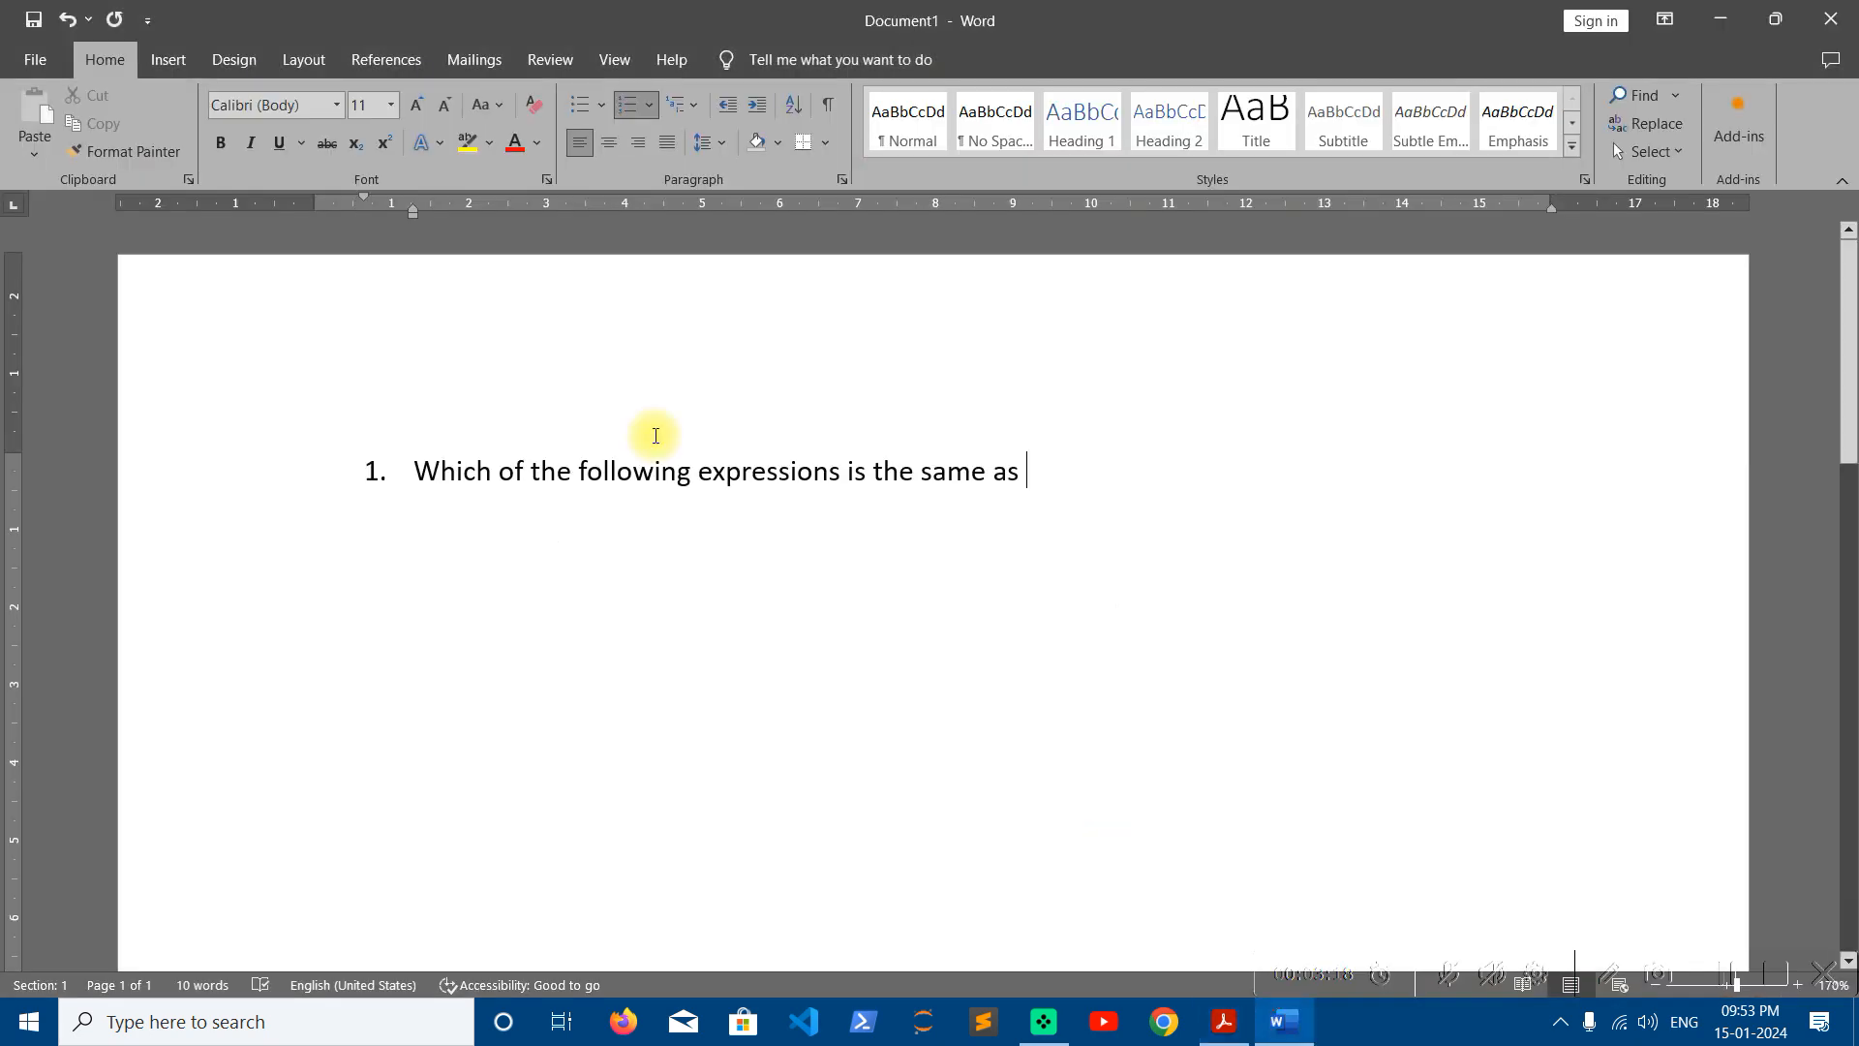
left_click(168, 64)
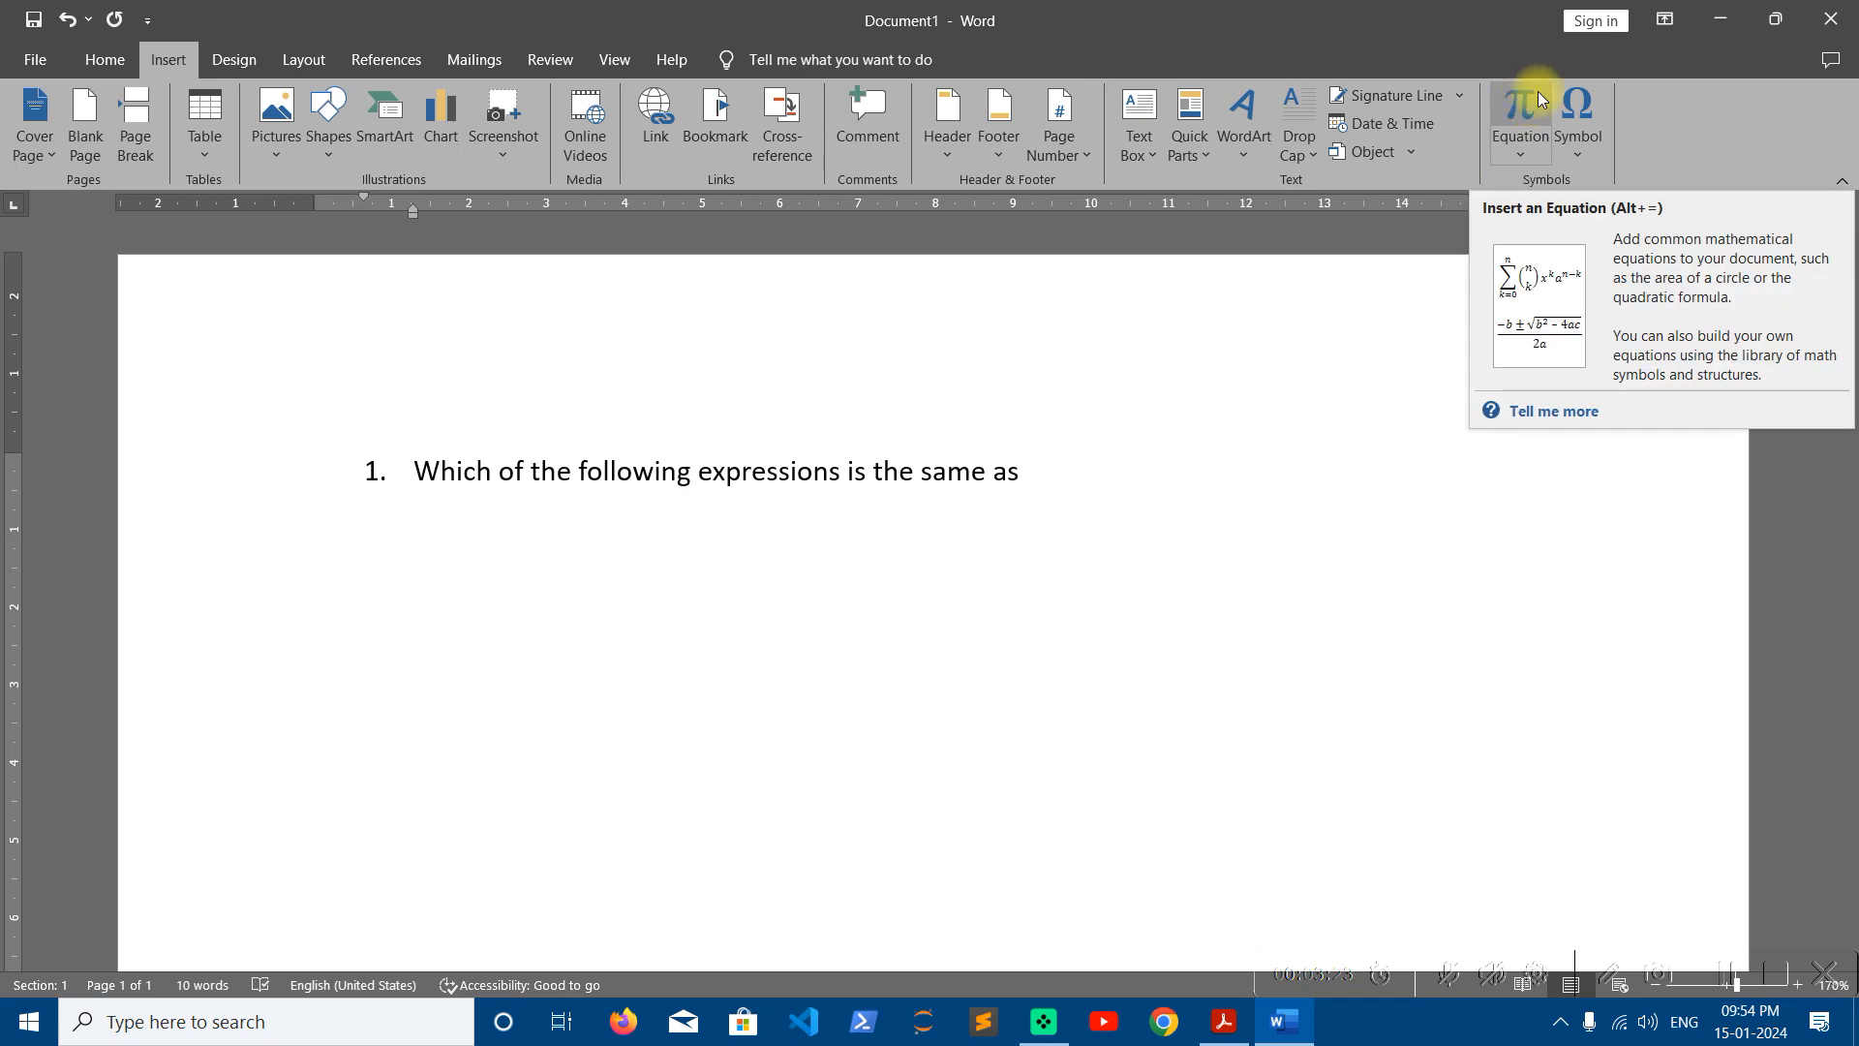
left_click(1519, 154)
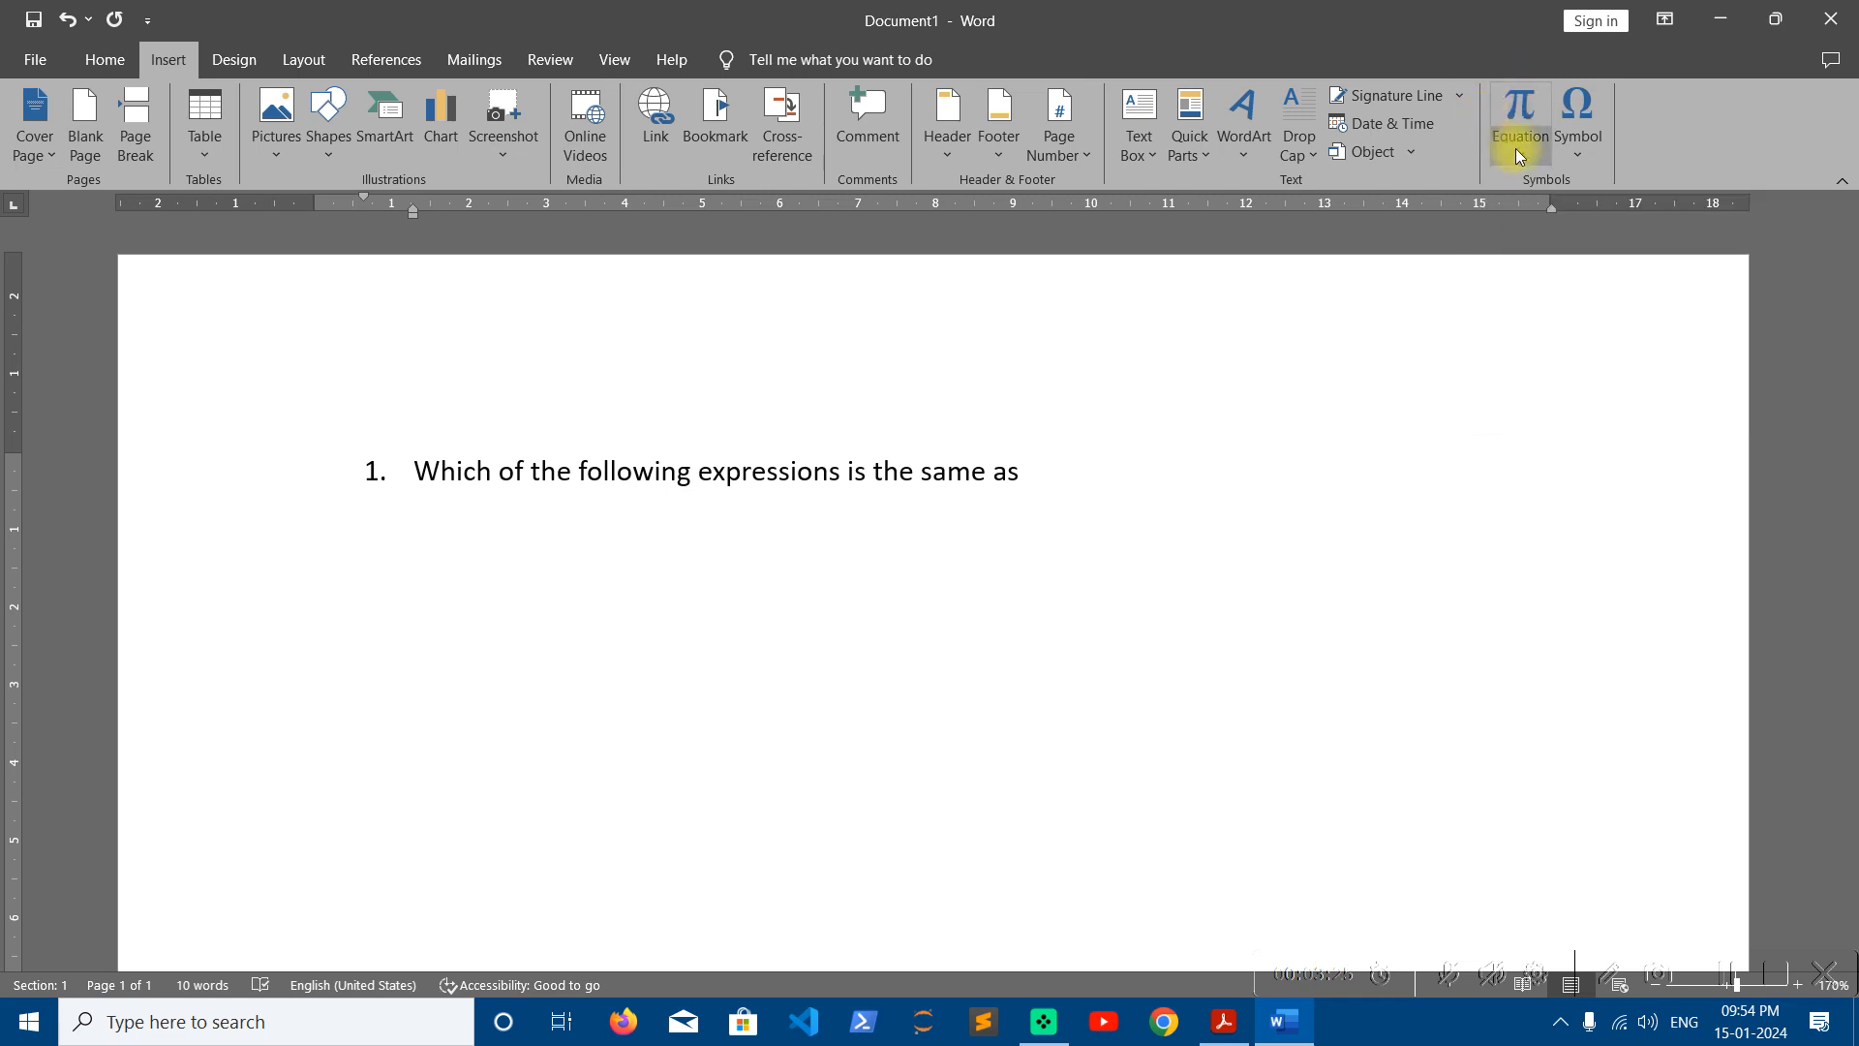
left_click(1515, 148)
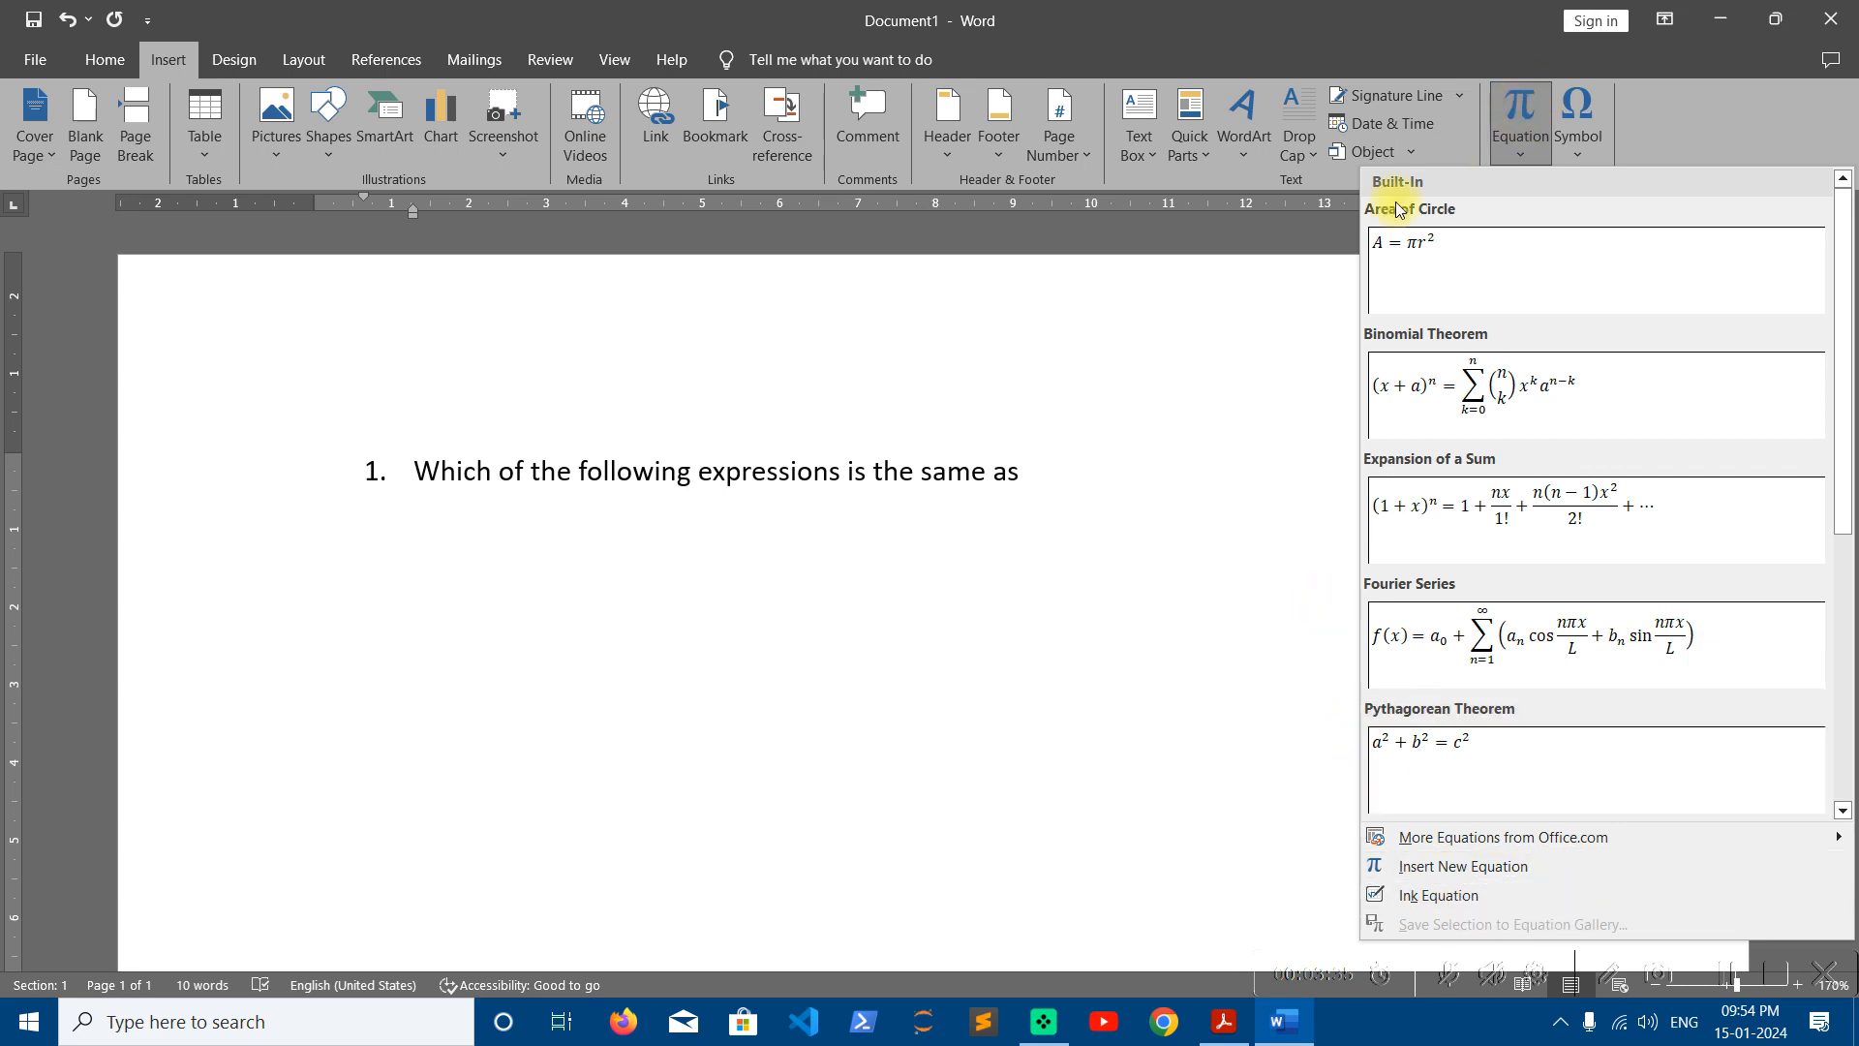
left_click(1324, 332)
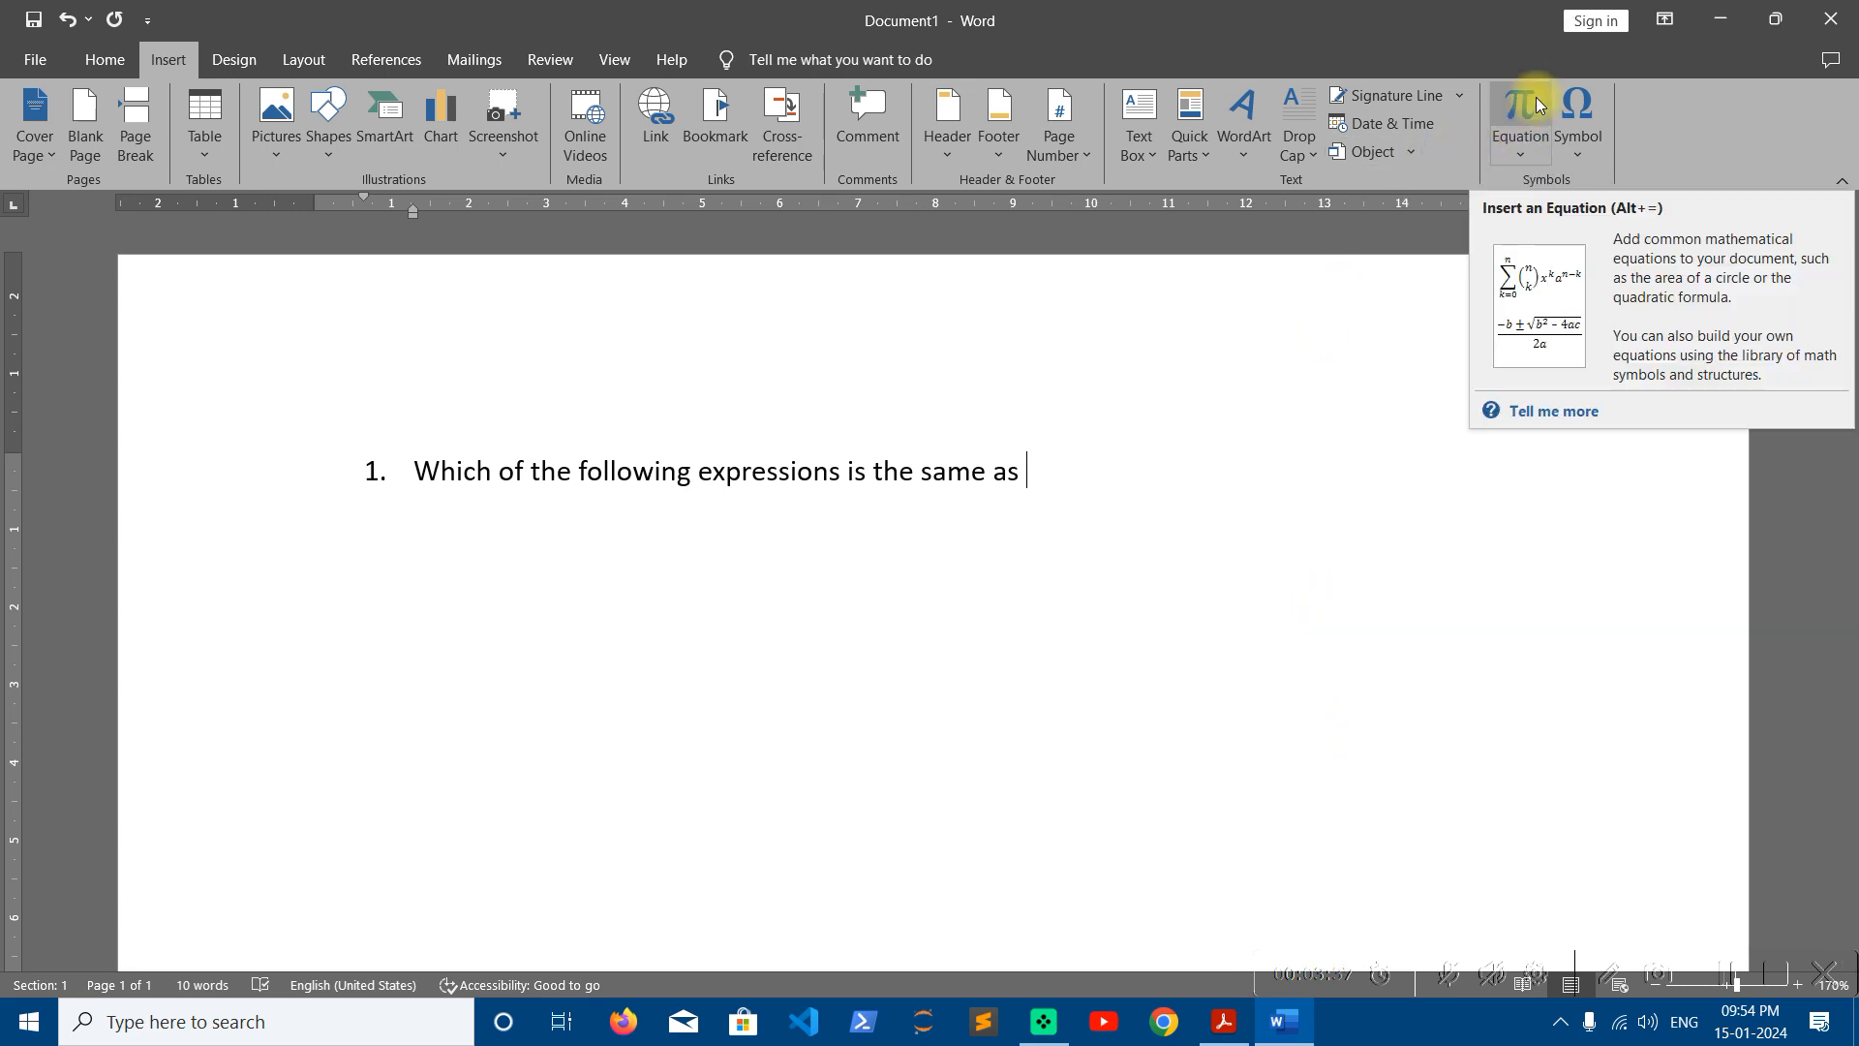
left_click(1539, 104)
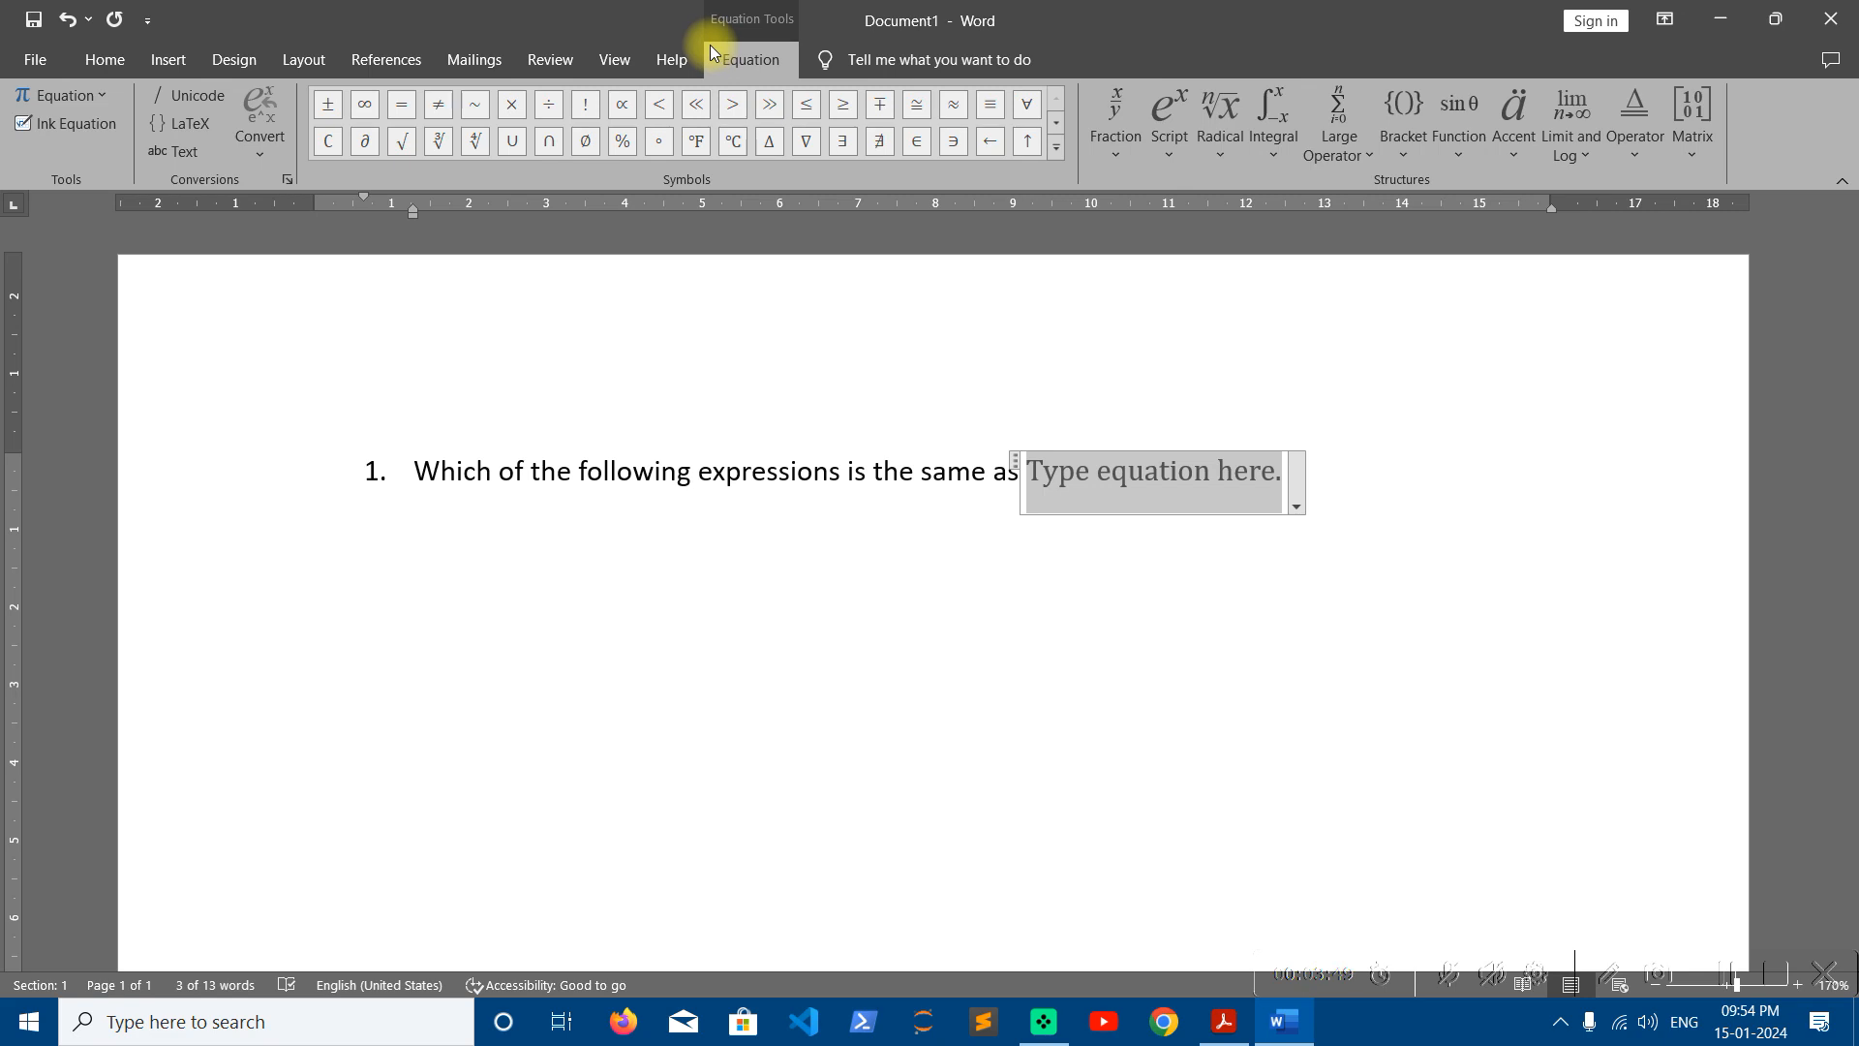
left_click(1365, 484)
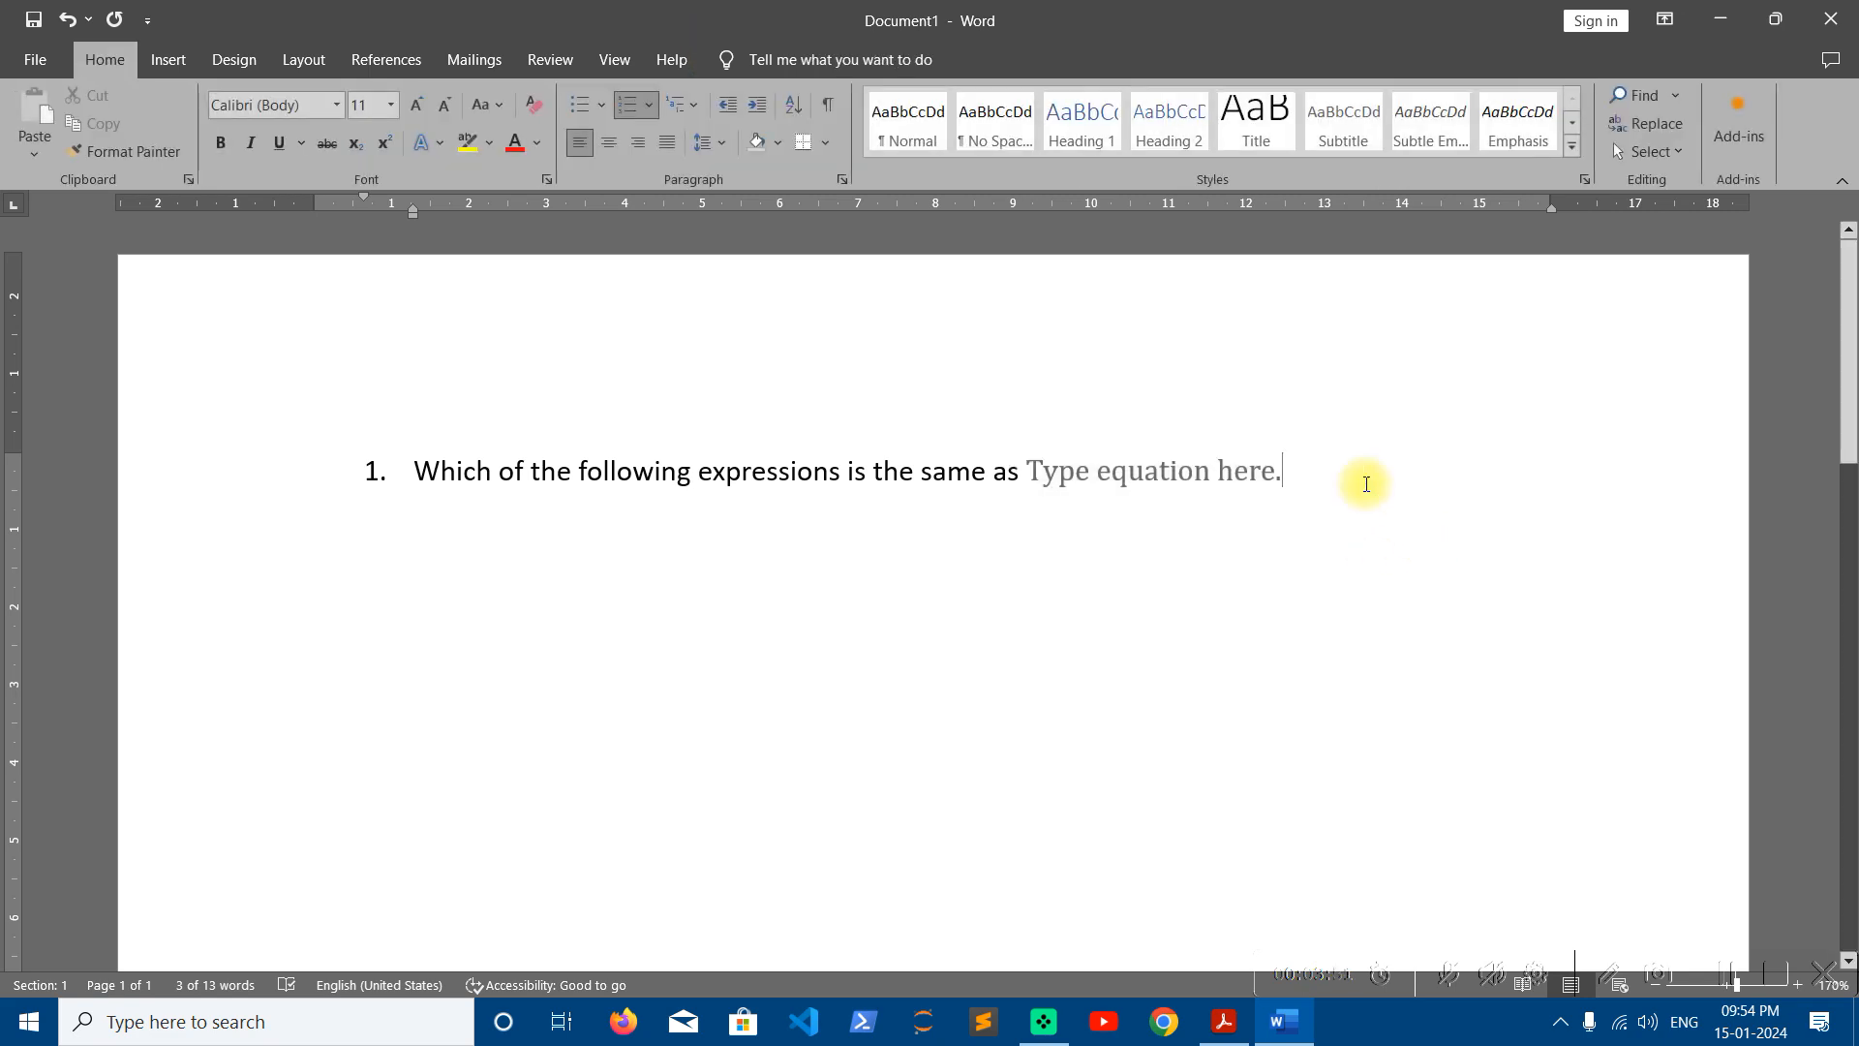
key("BackSpace")
key("BackSpace")
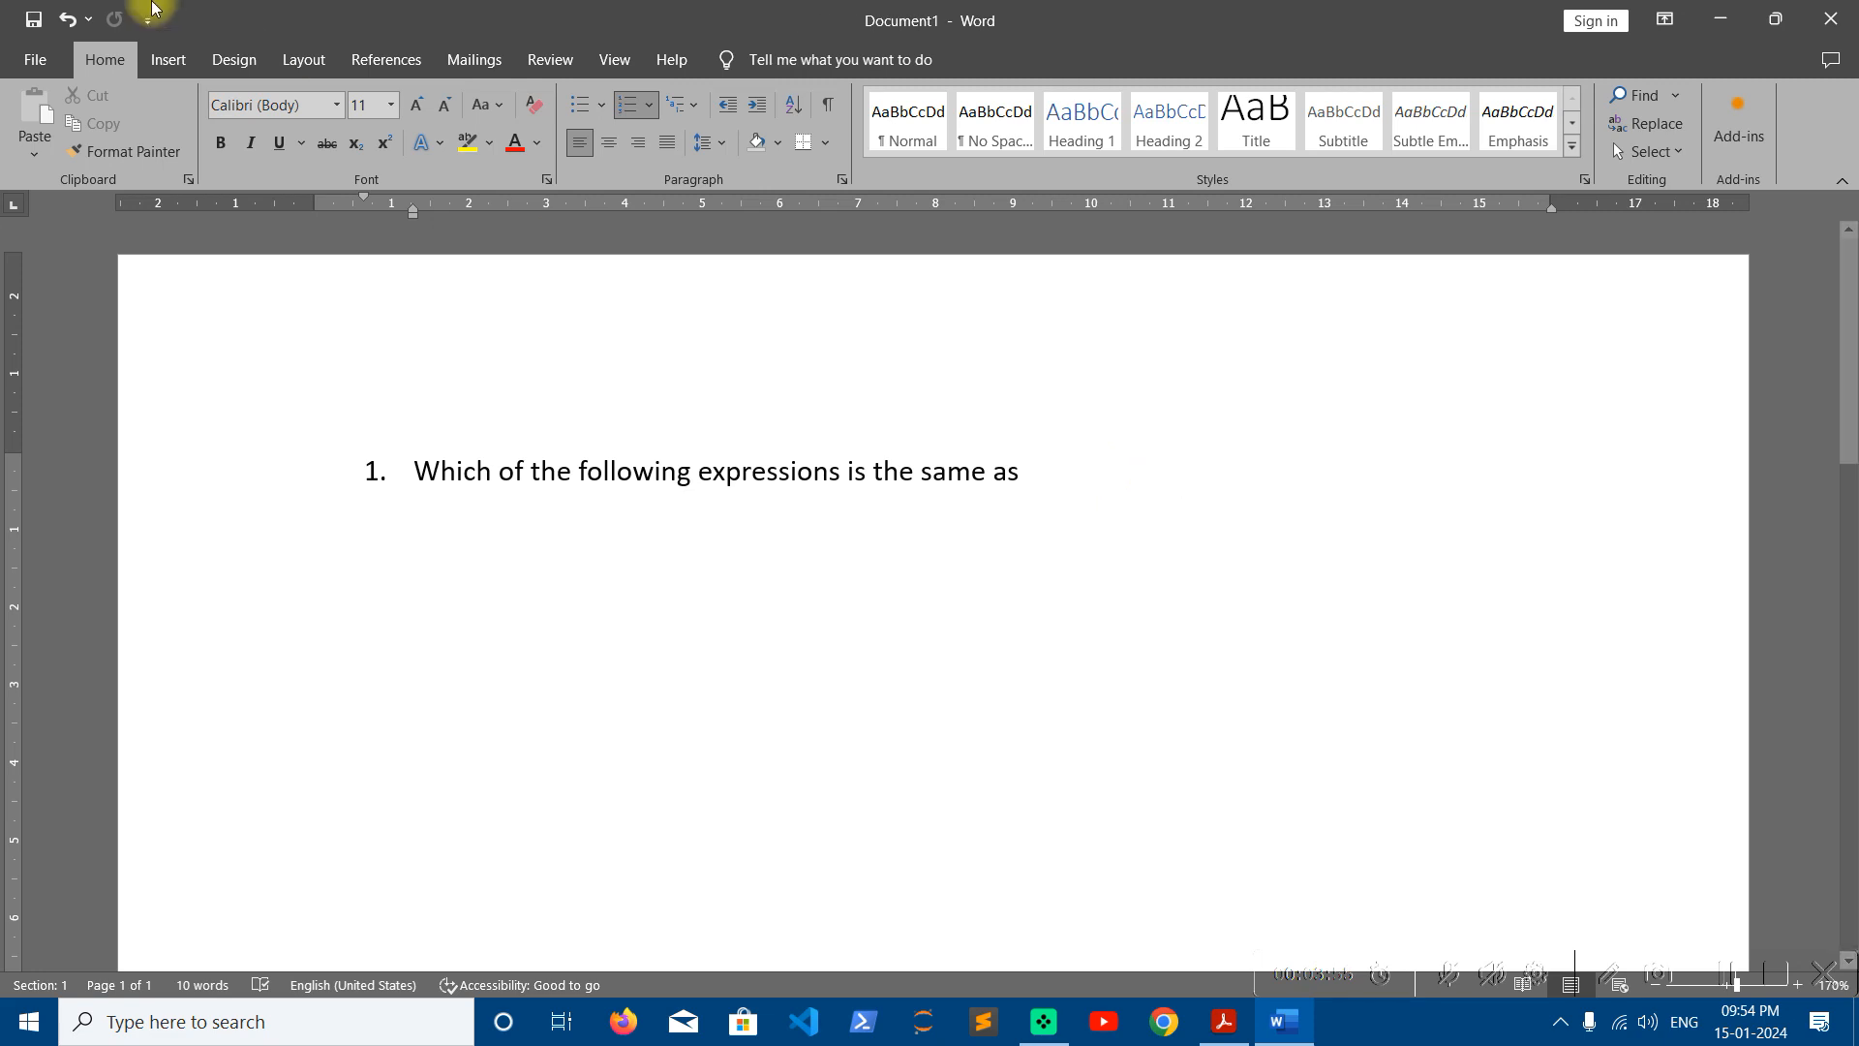
Insert a blank equation after "the same as" in list item 1.
left_click(167, 58)
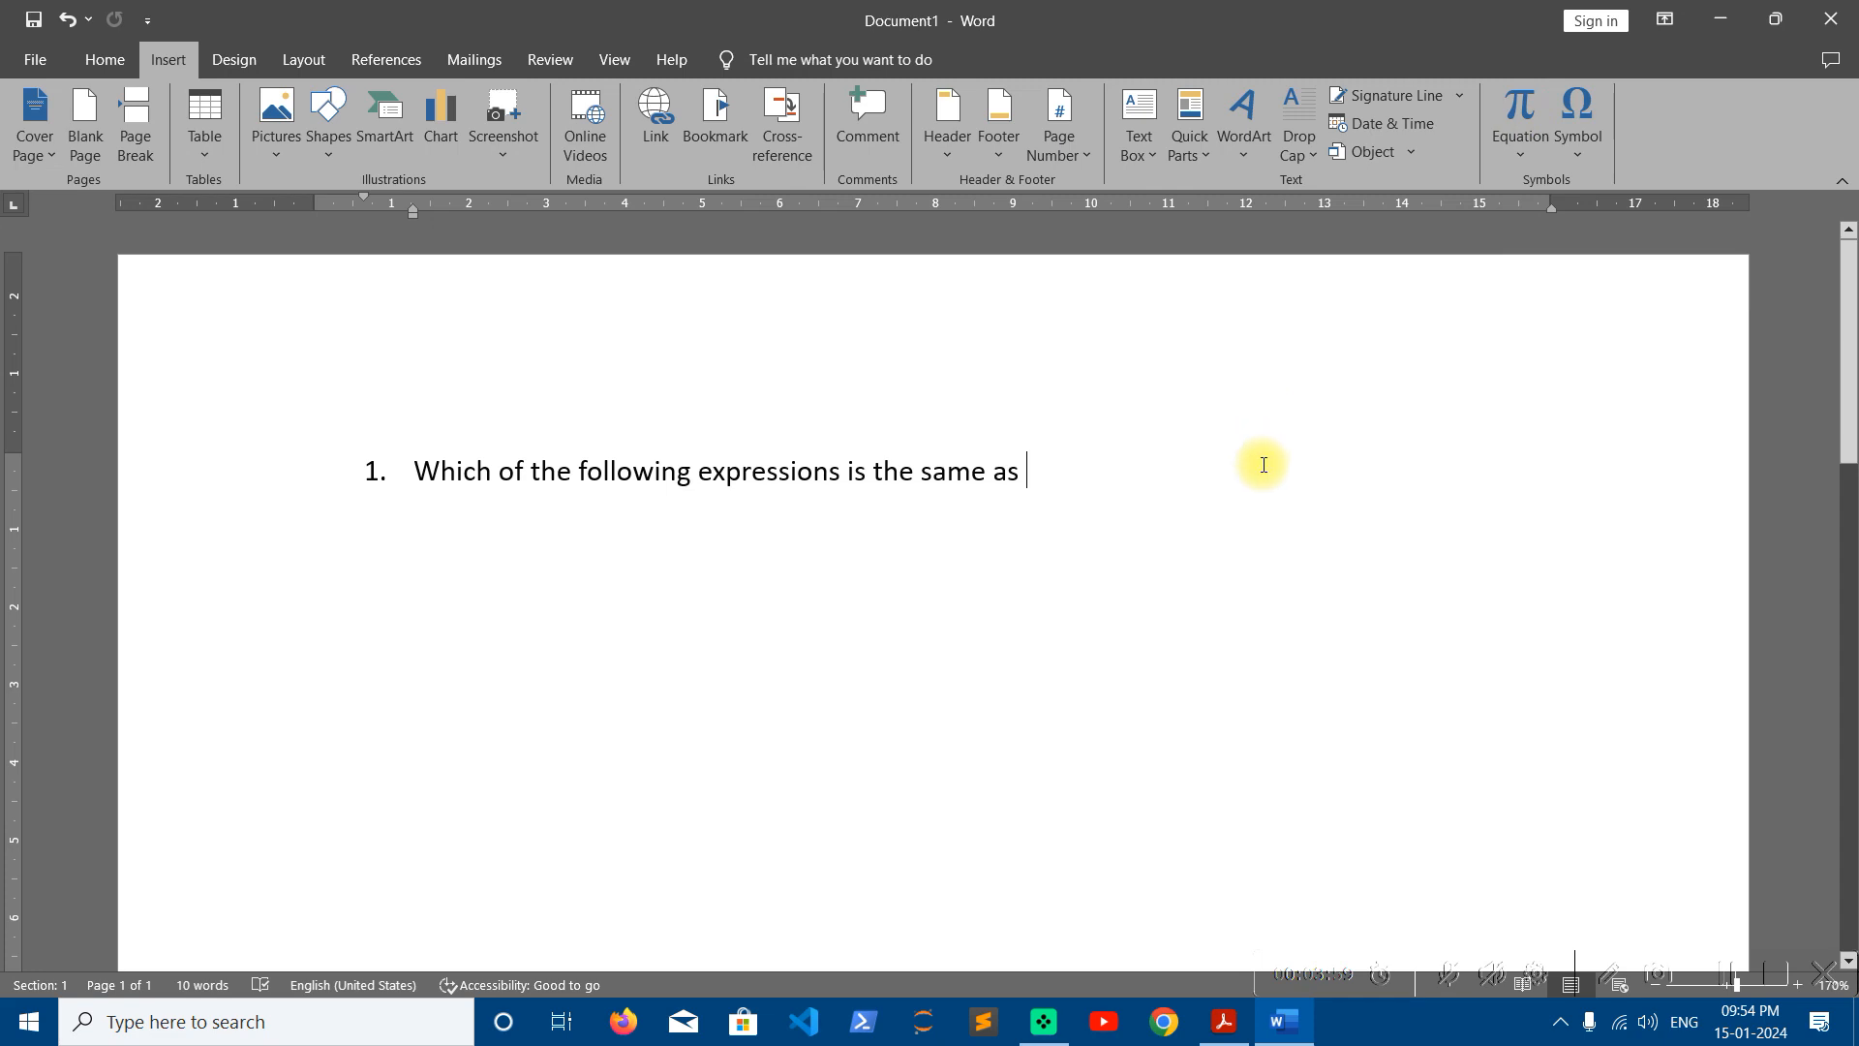
key("alt+equal")
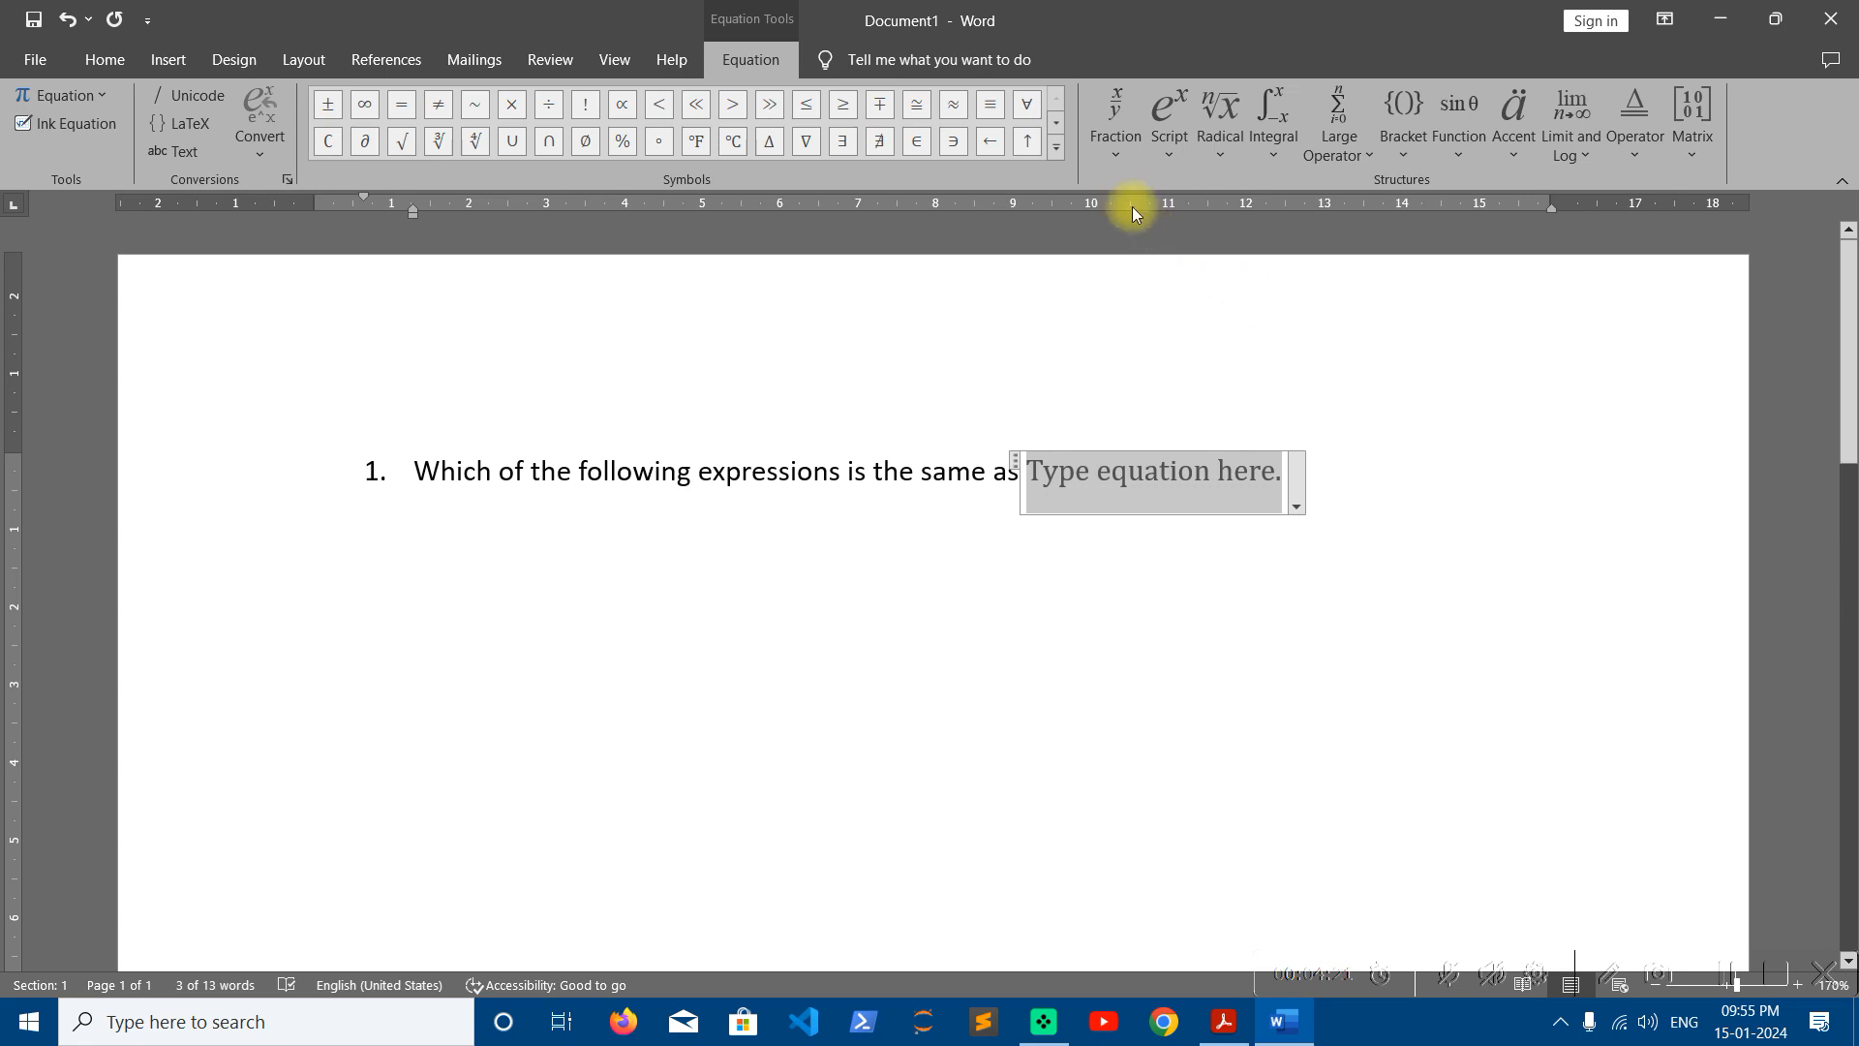
Examine the fraction and script structures, and the Basic Math, Greek Letters and Letter-Like Symbols equation symbol sets.
left_click(1114, 148)
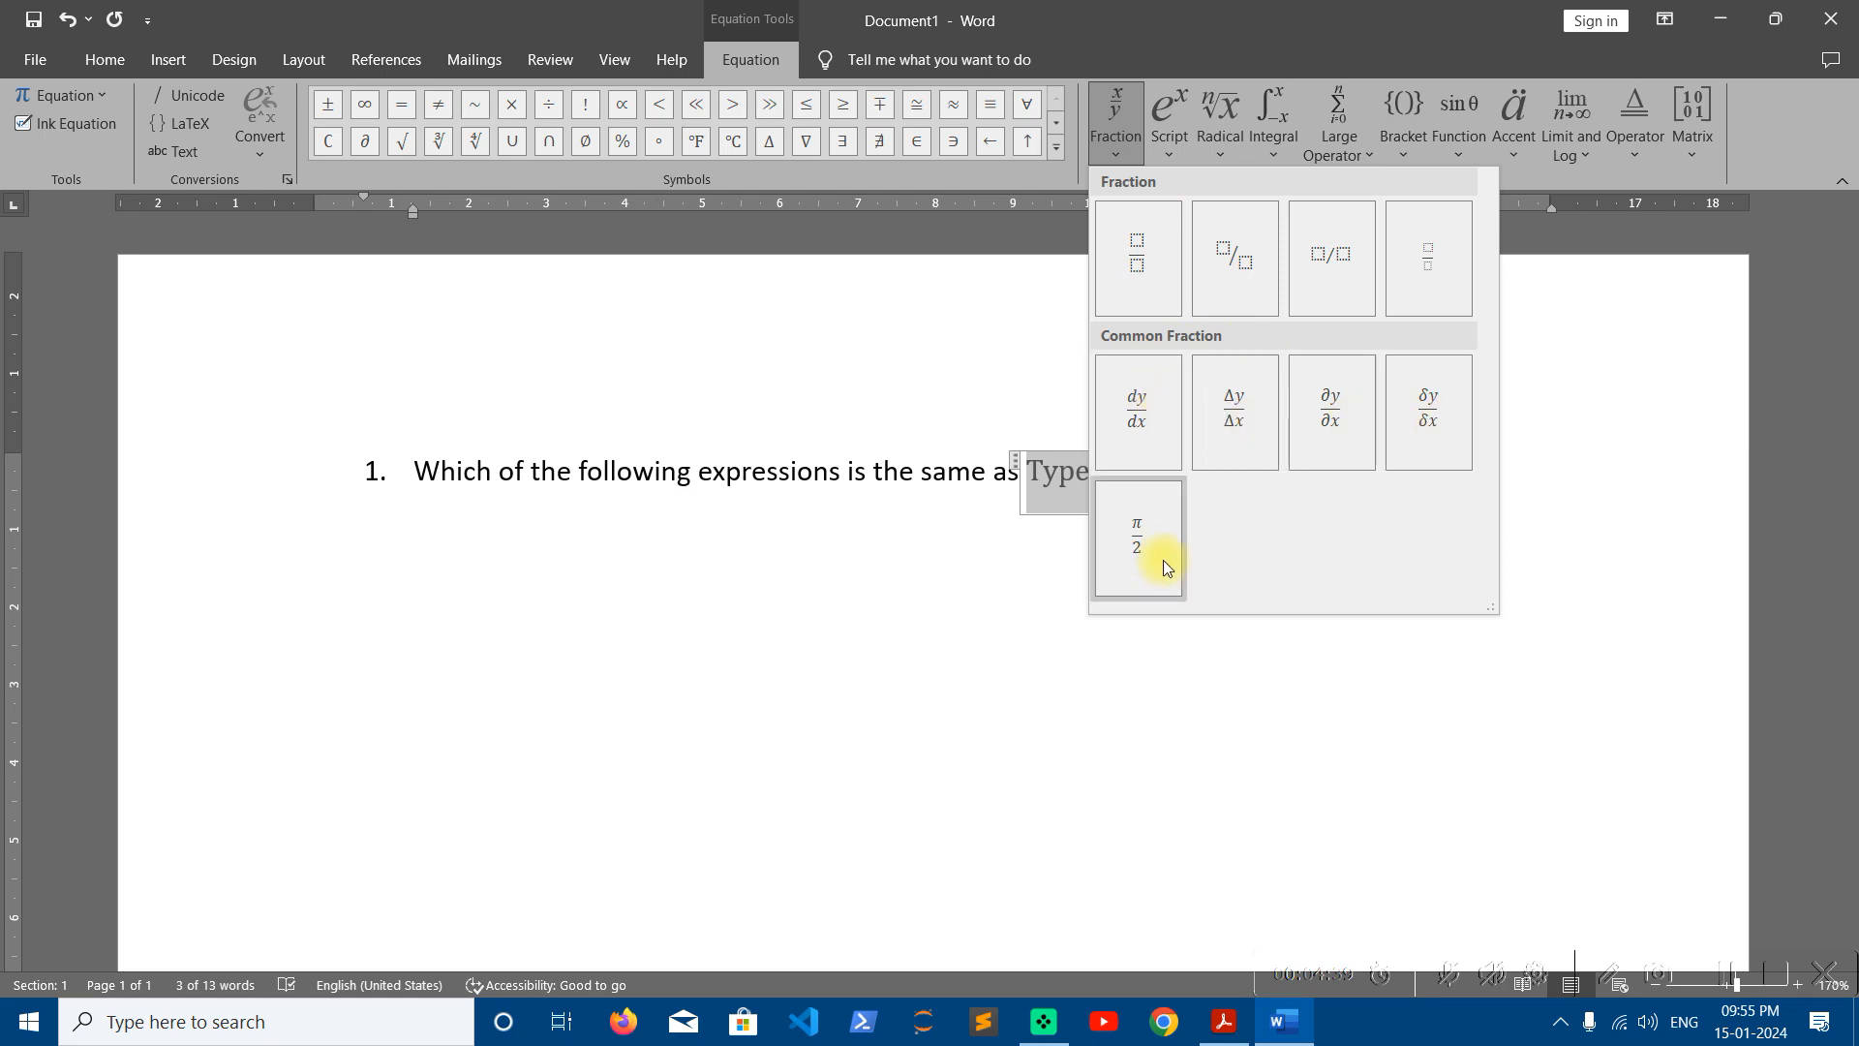
left_click(1167, 142)
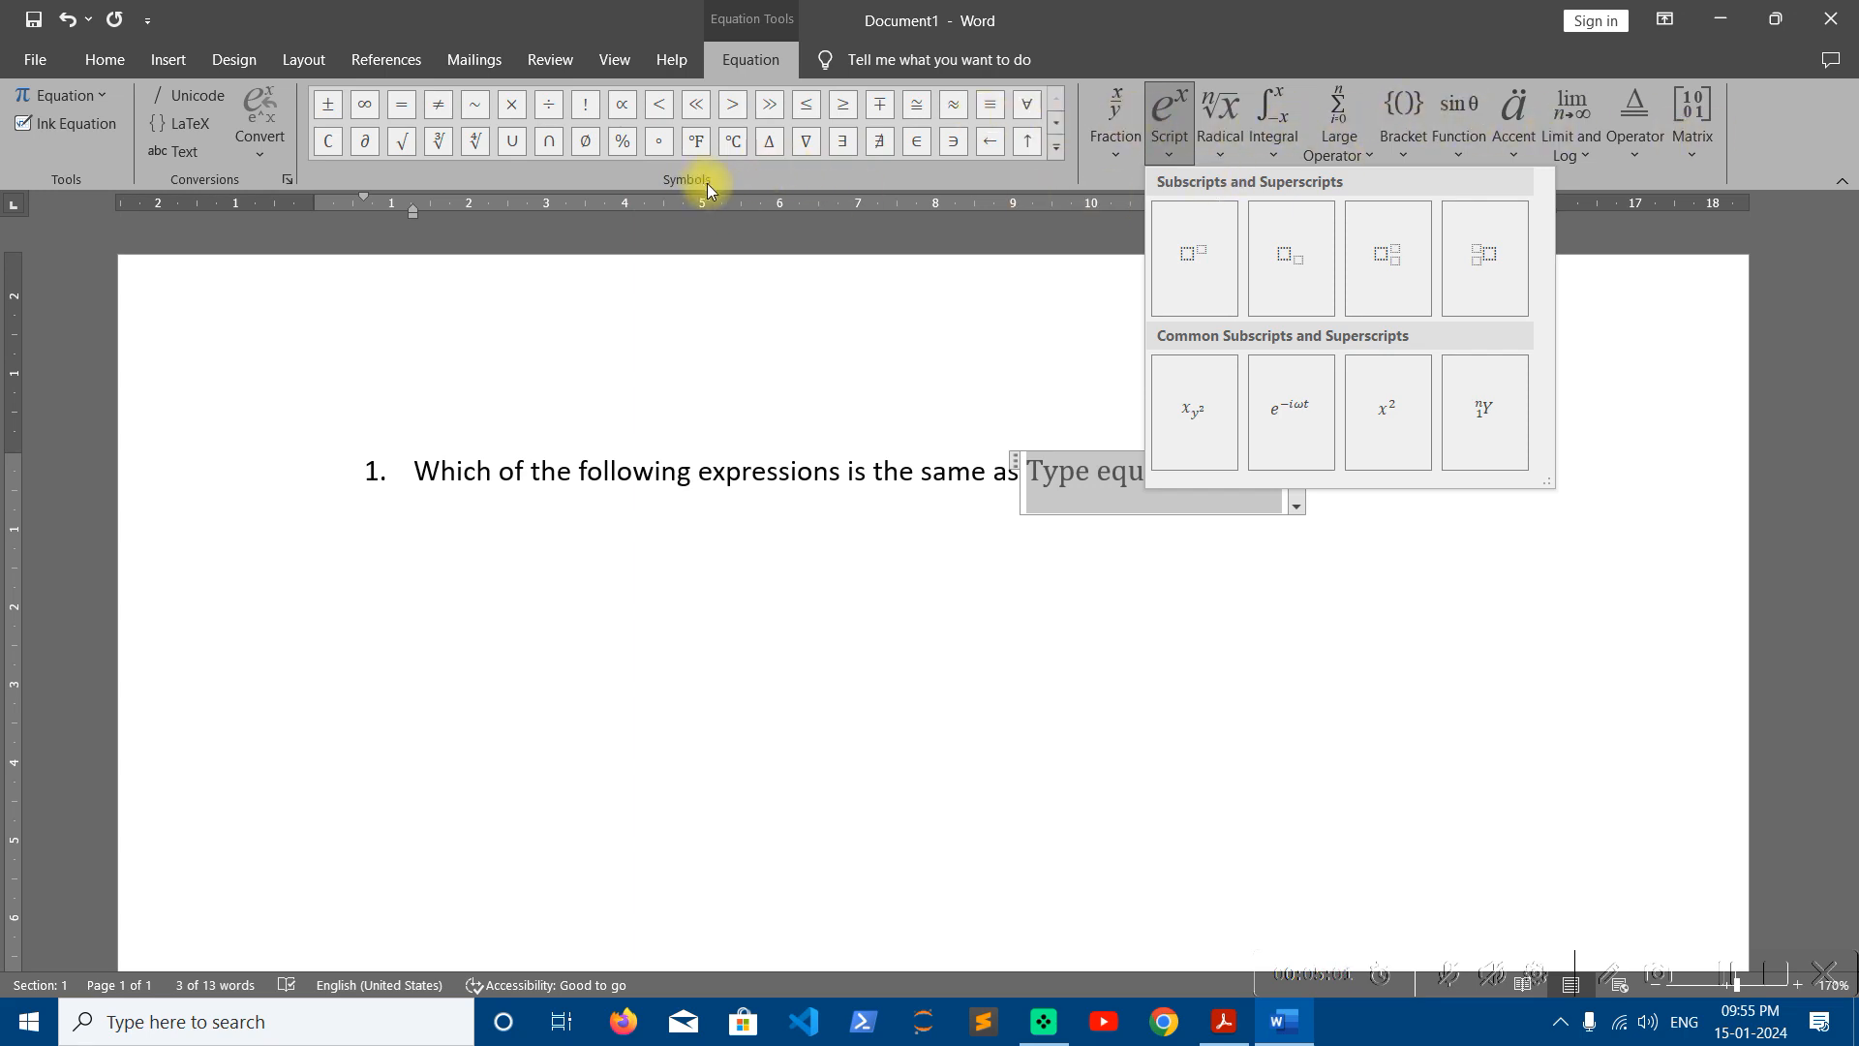
left_click(1056, 153)
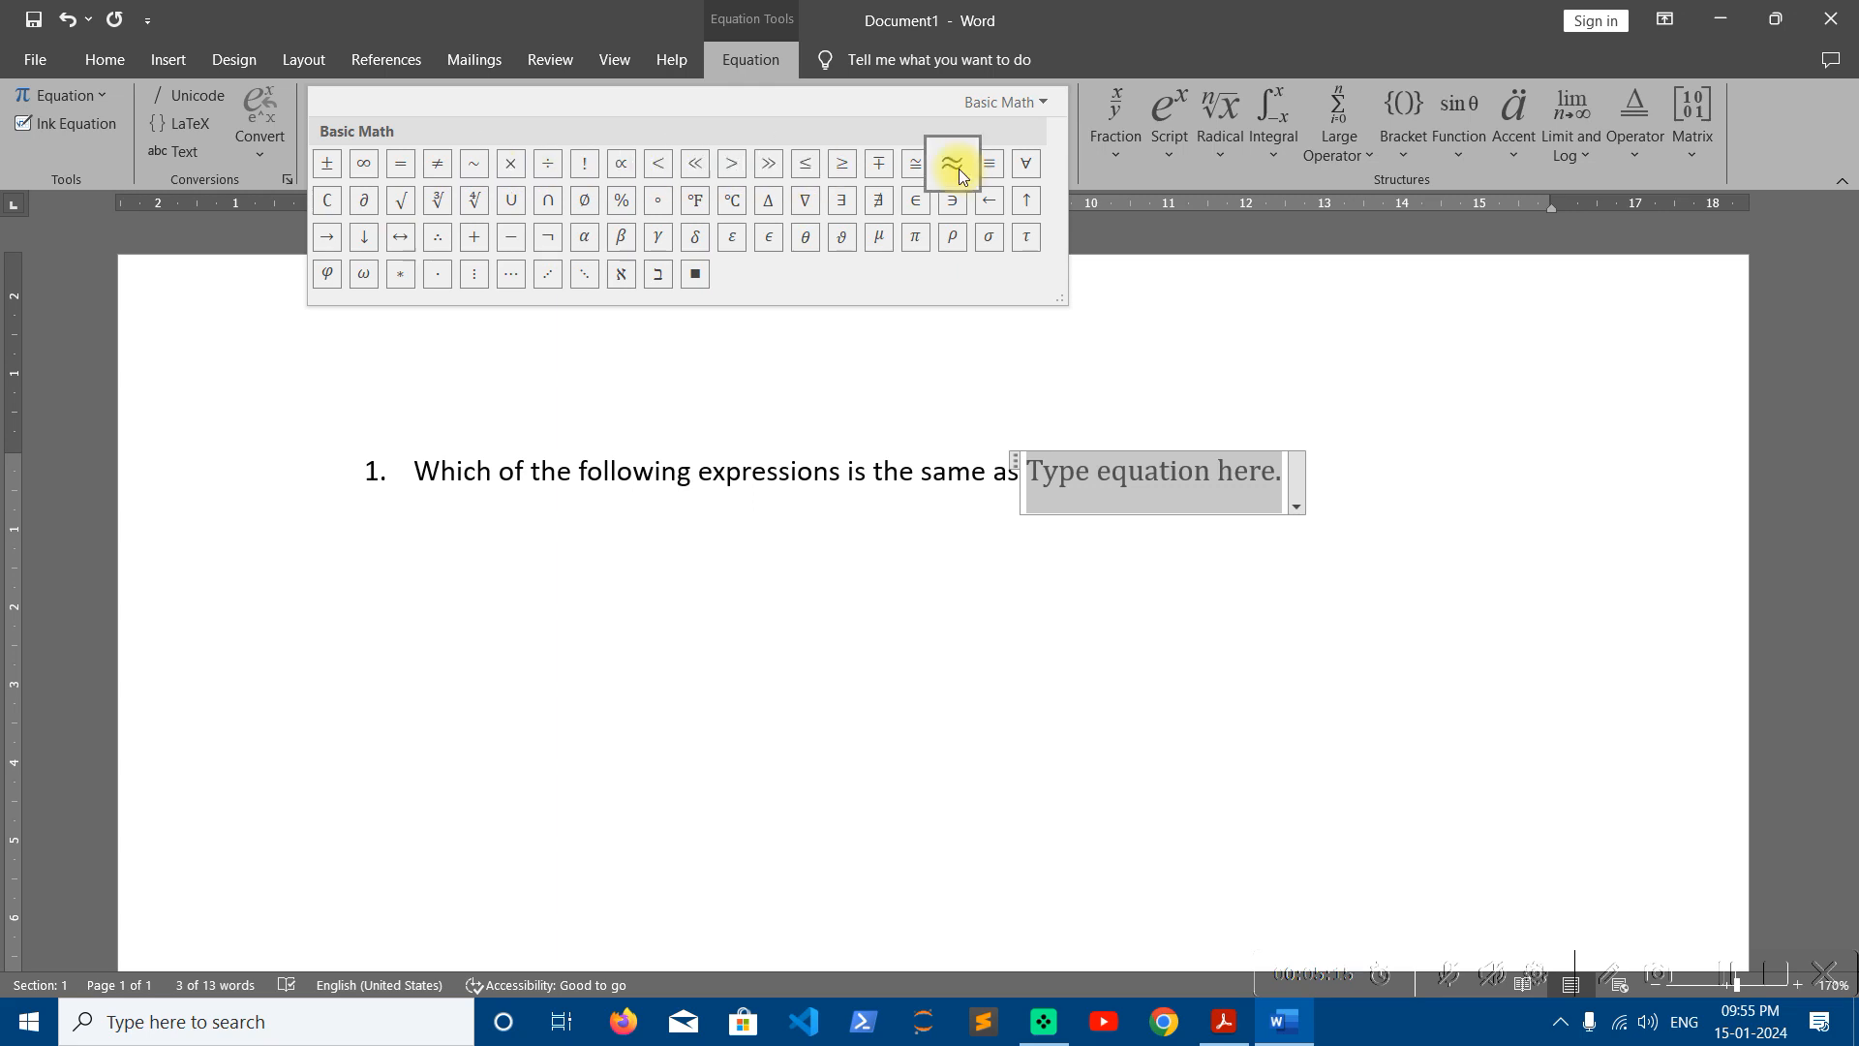
left_click(1040, 101)
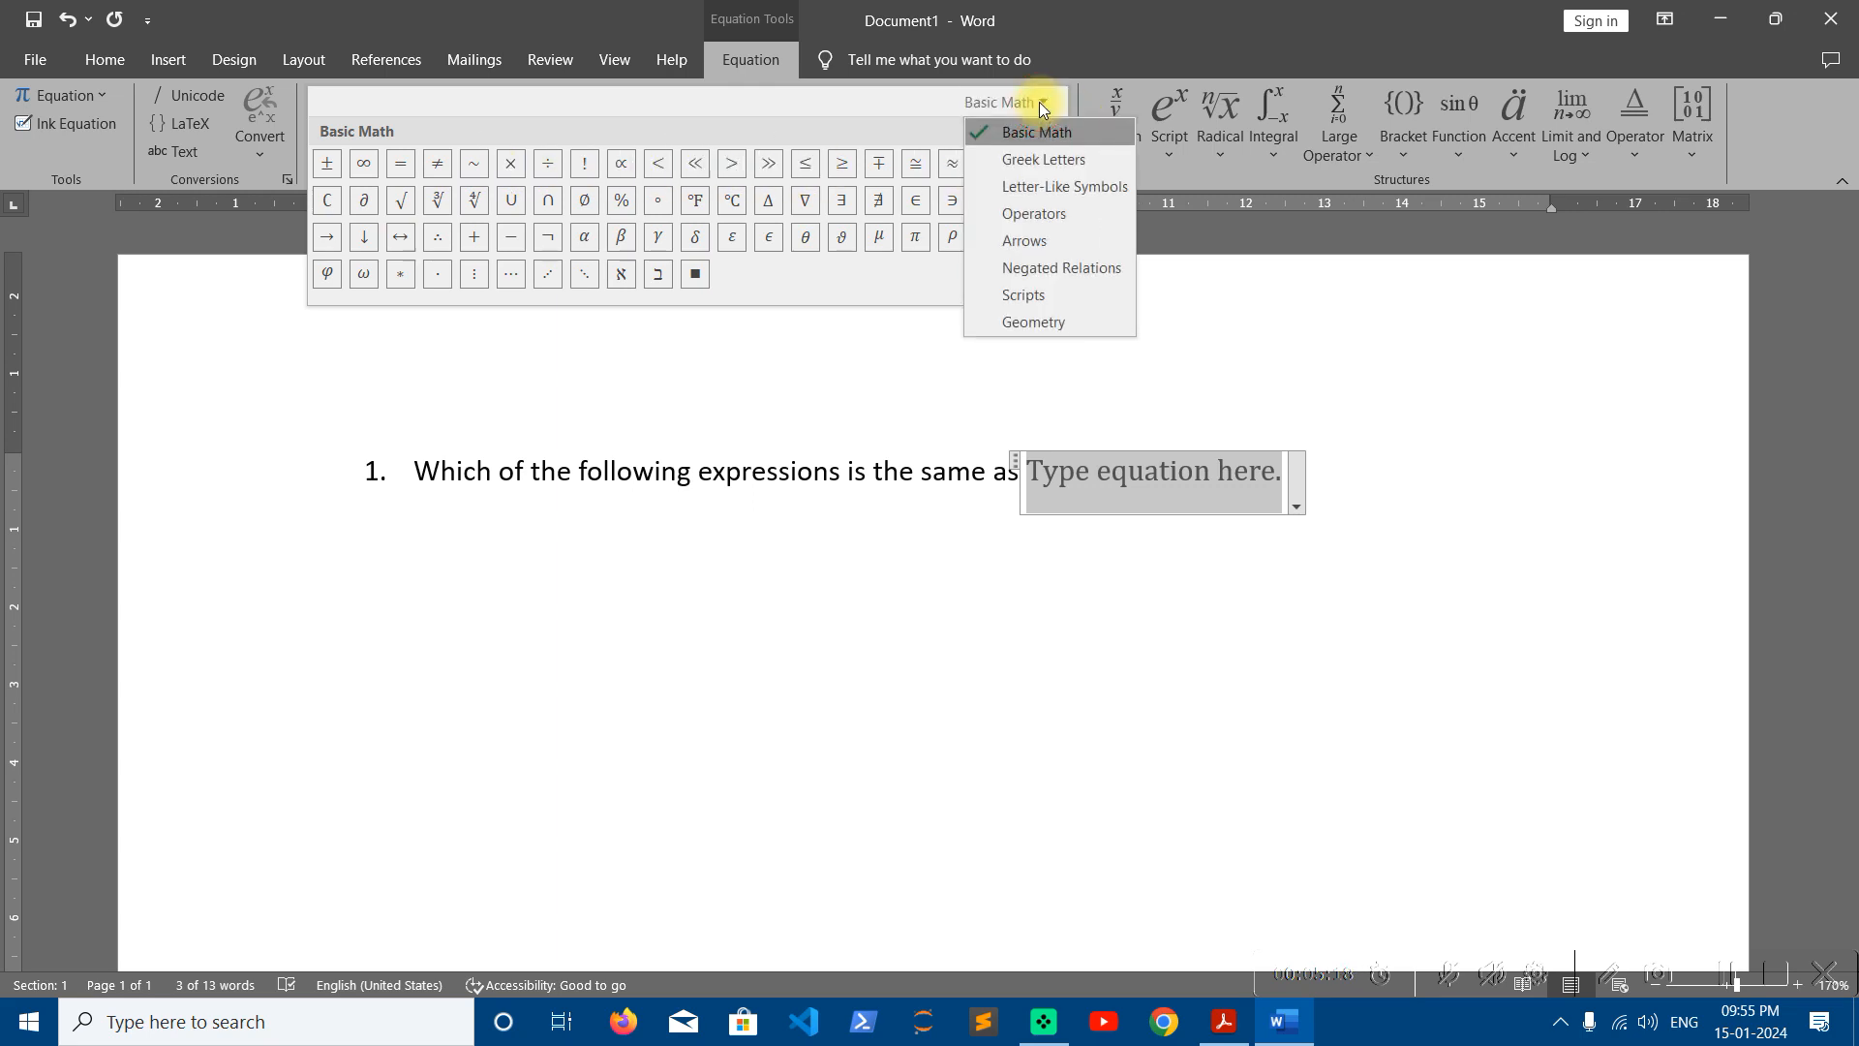
left_click(1051, 163)
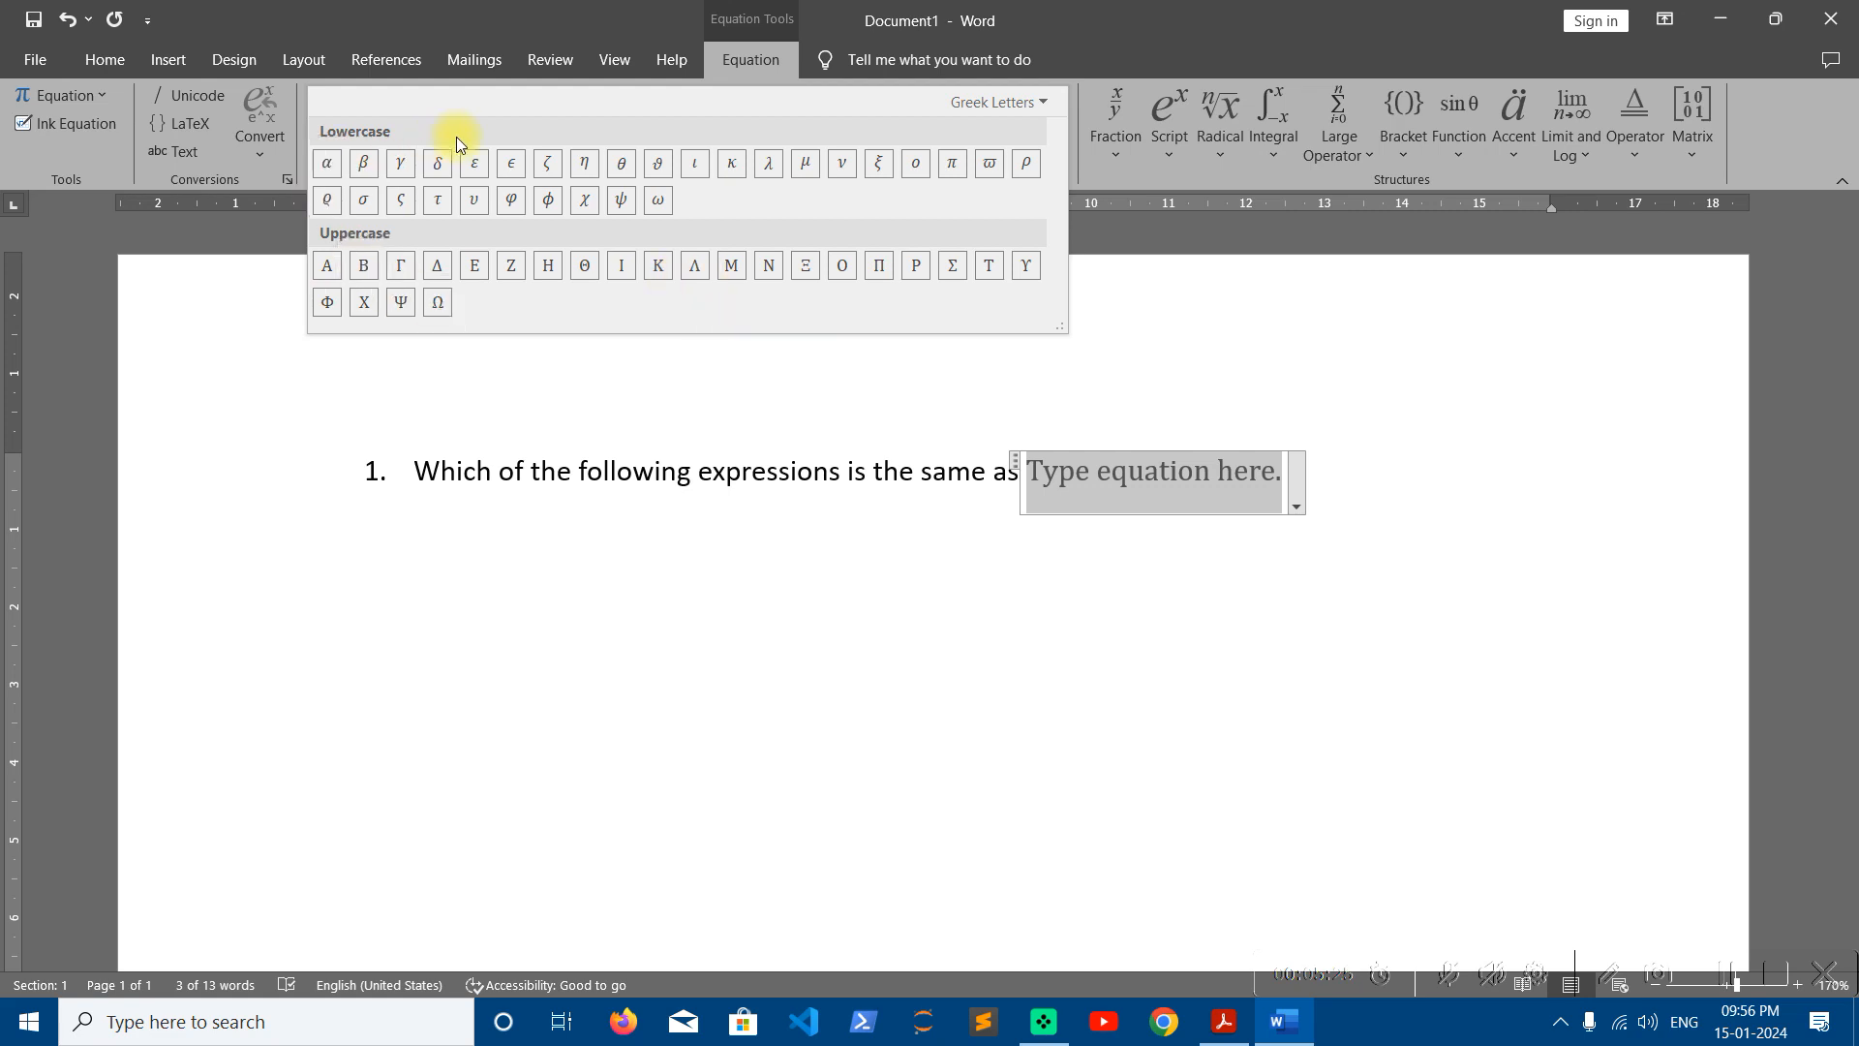
left_click(1006, 103)
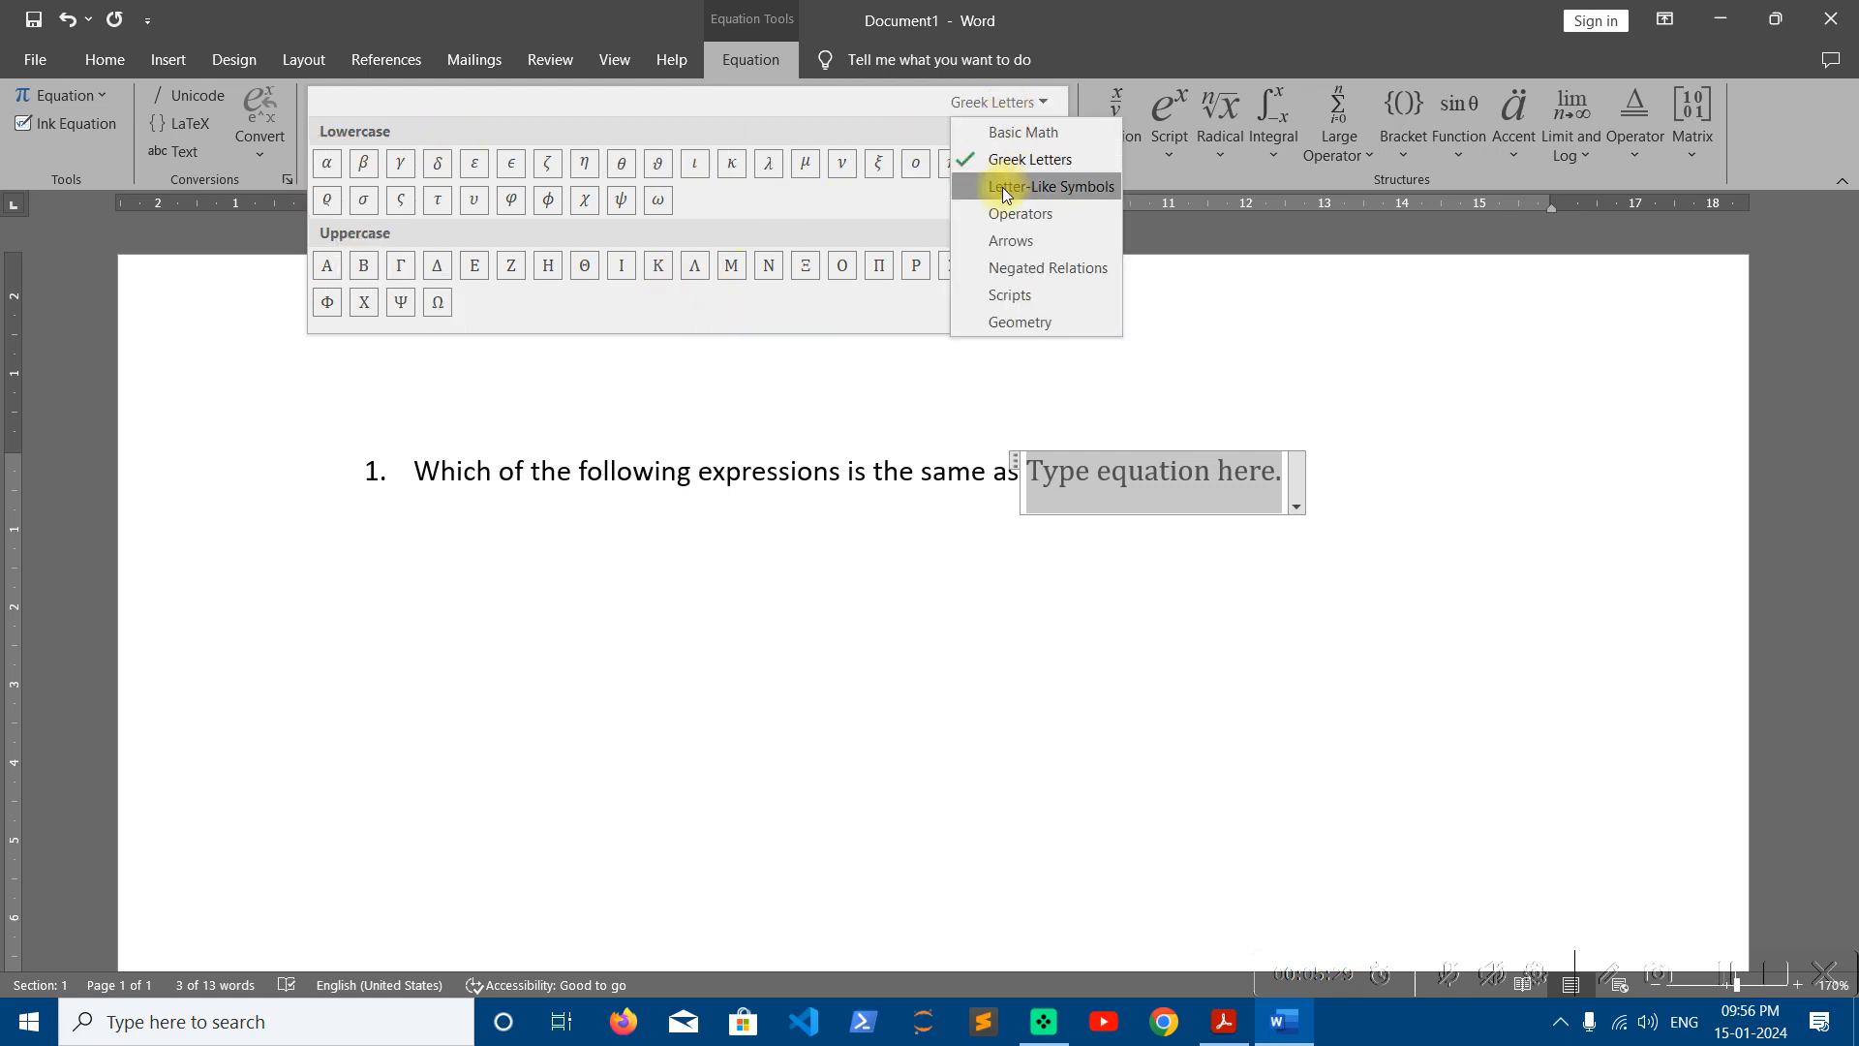
left_click(1002, 188)
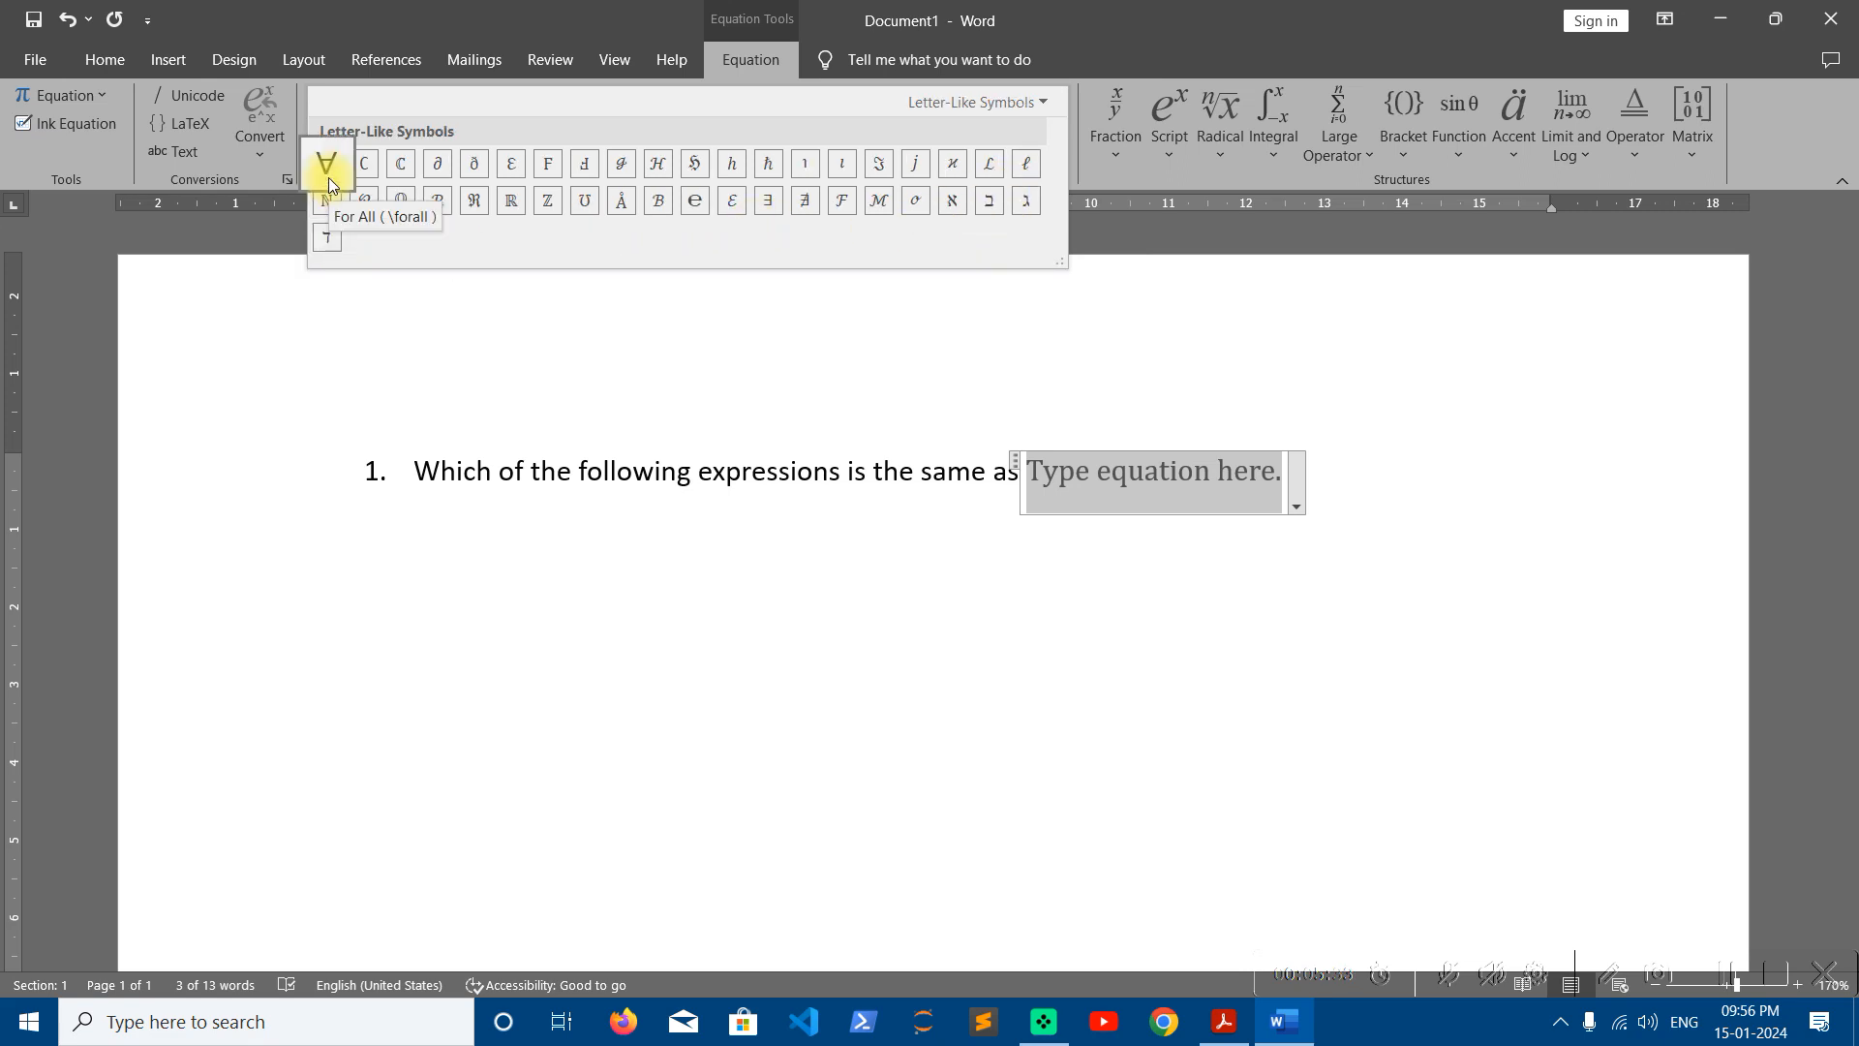
Examine the Operators, Arrows, Negated Relations, Scripts and Geometry symbol sets, and return to Basic Math.
left_click(1008, 110)
left_click(978, 213)
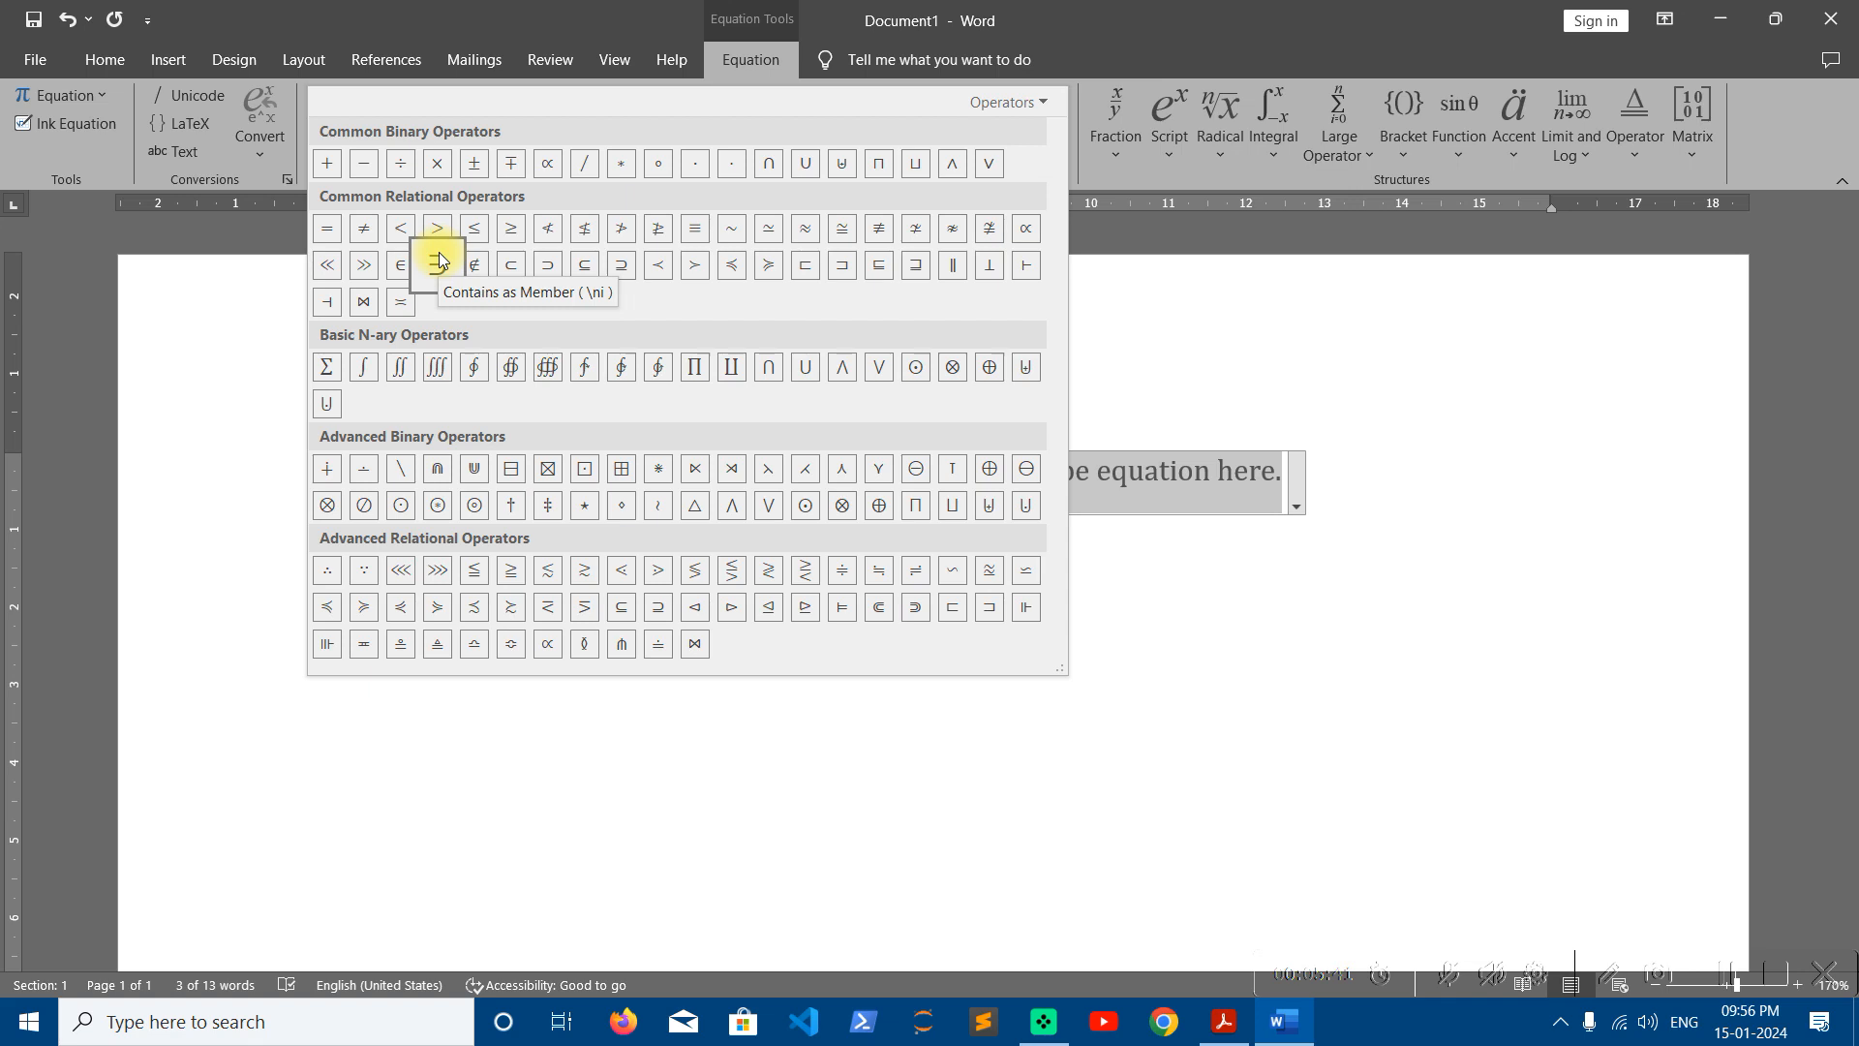
left_click(1007, 102)
left_click(1027, 236)
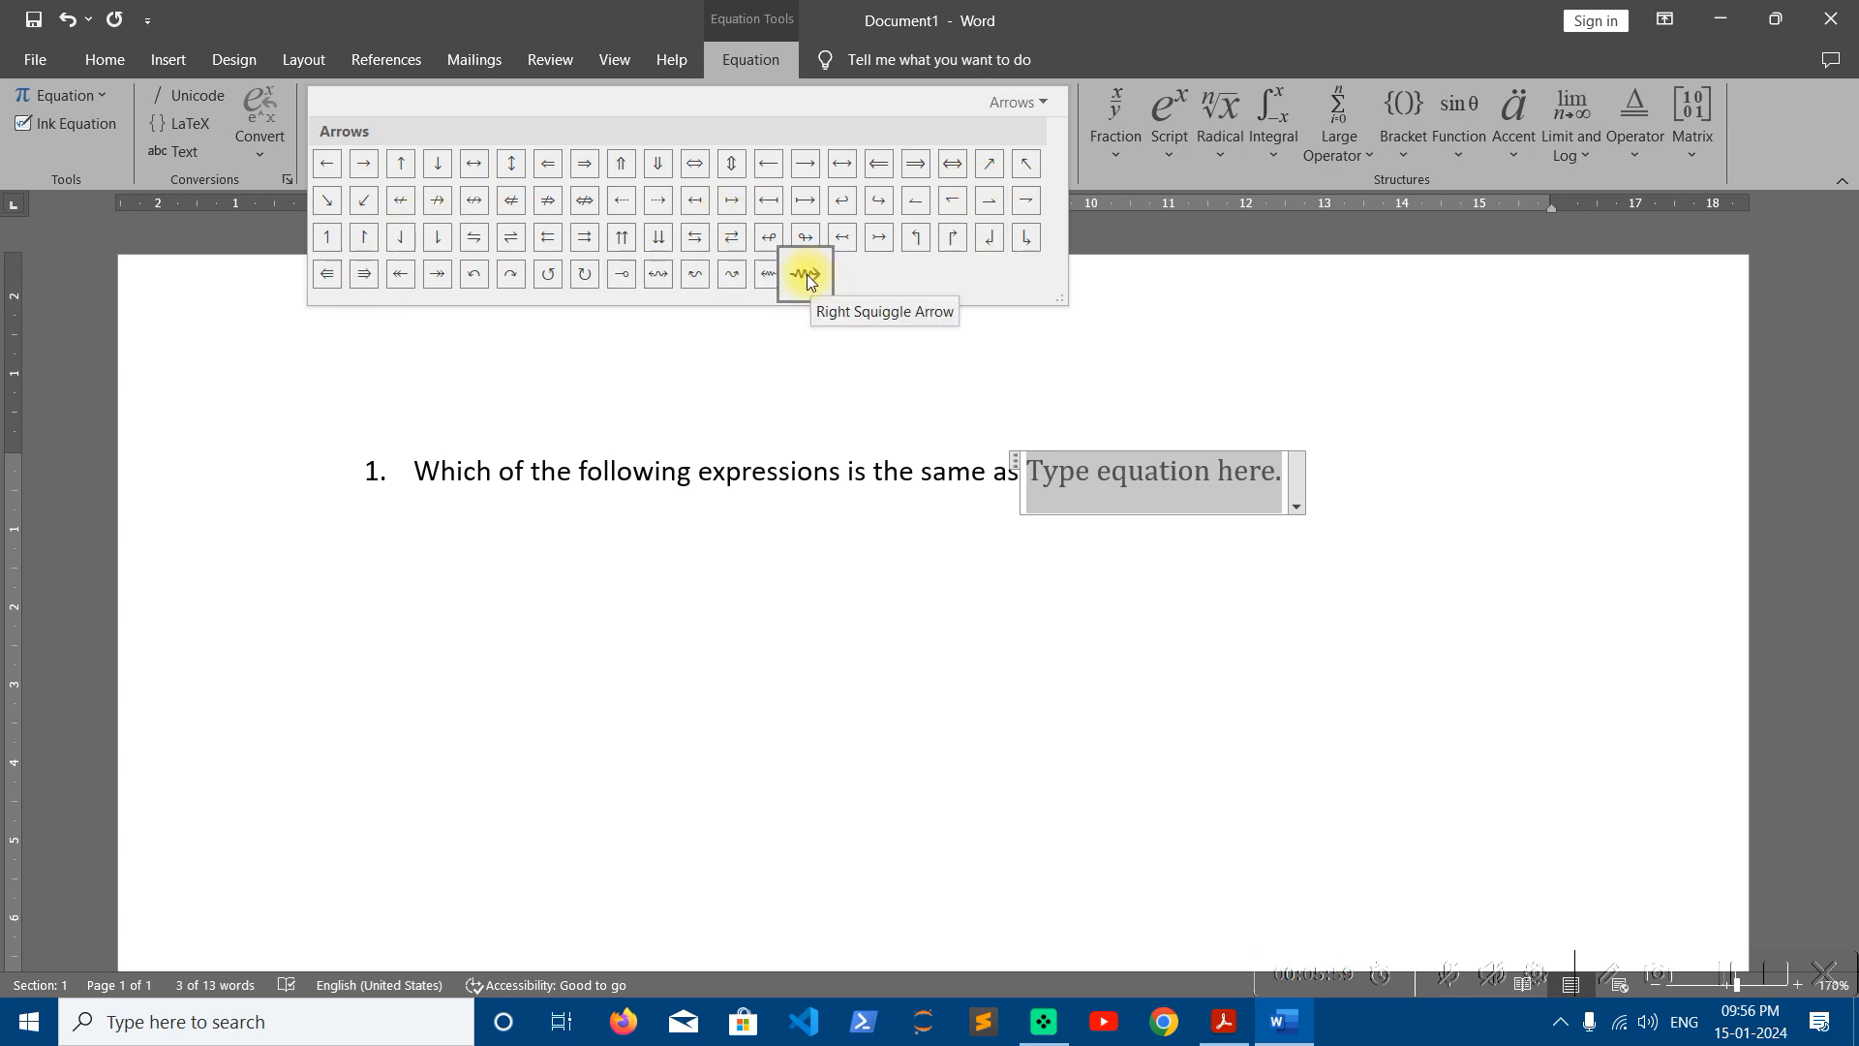
left_click(1026, 99)
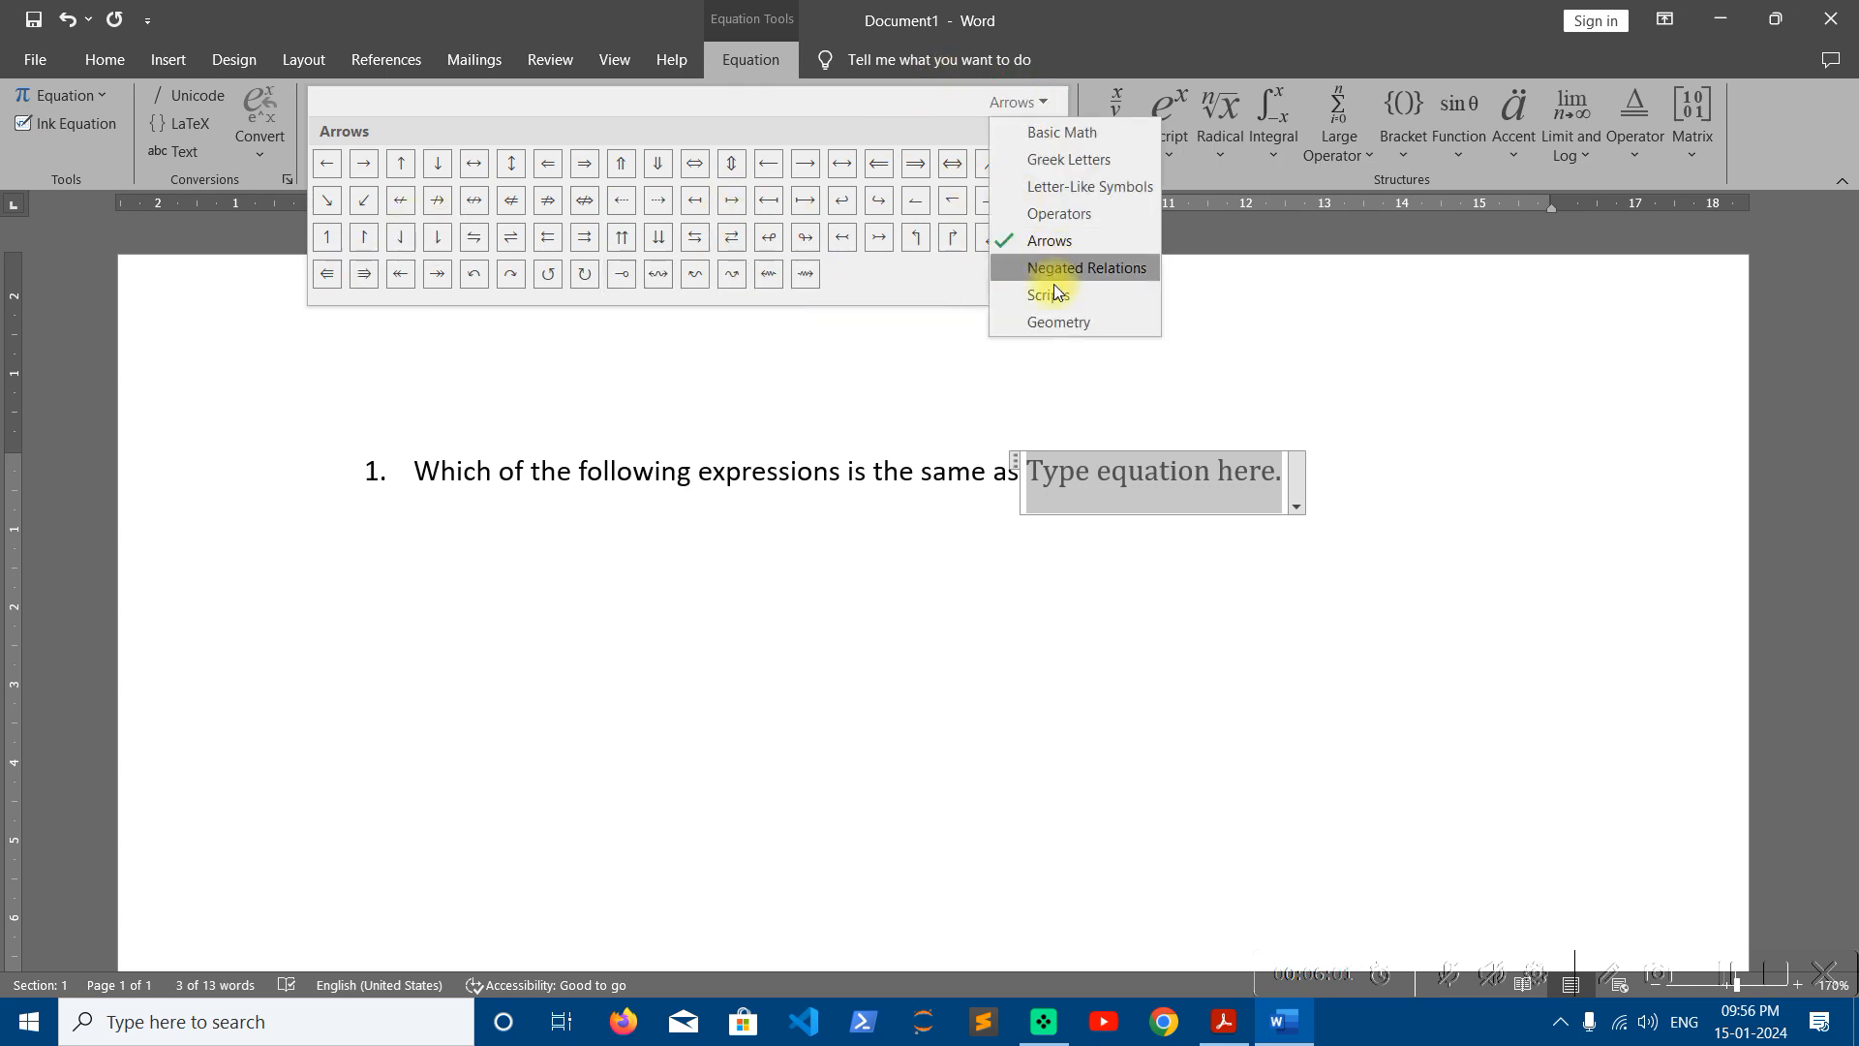
left_click(1073, 271)
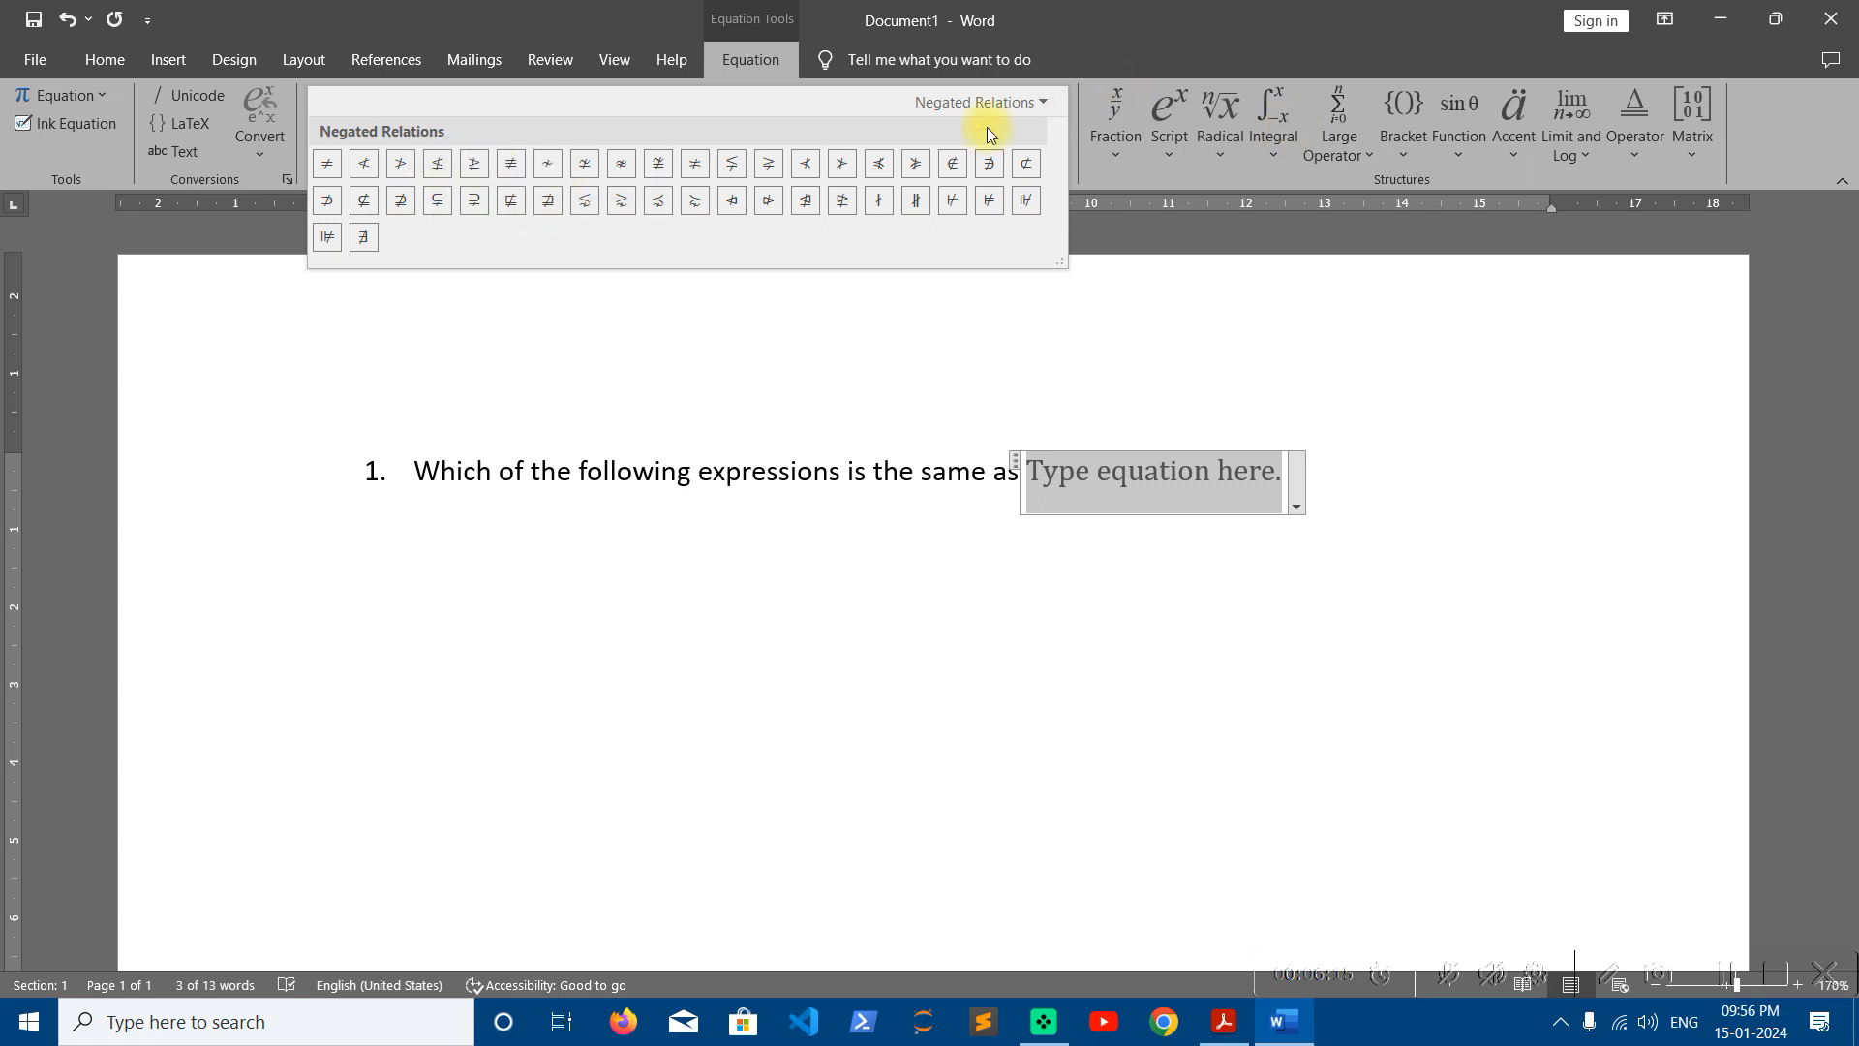
left_click(980, 102)
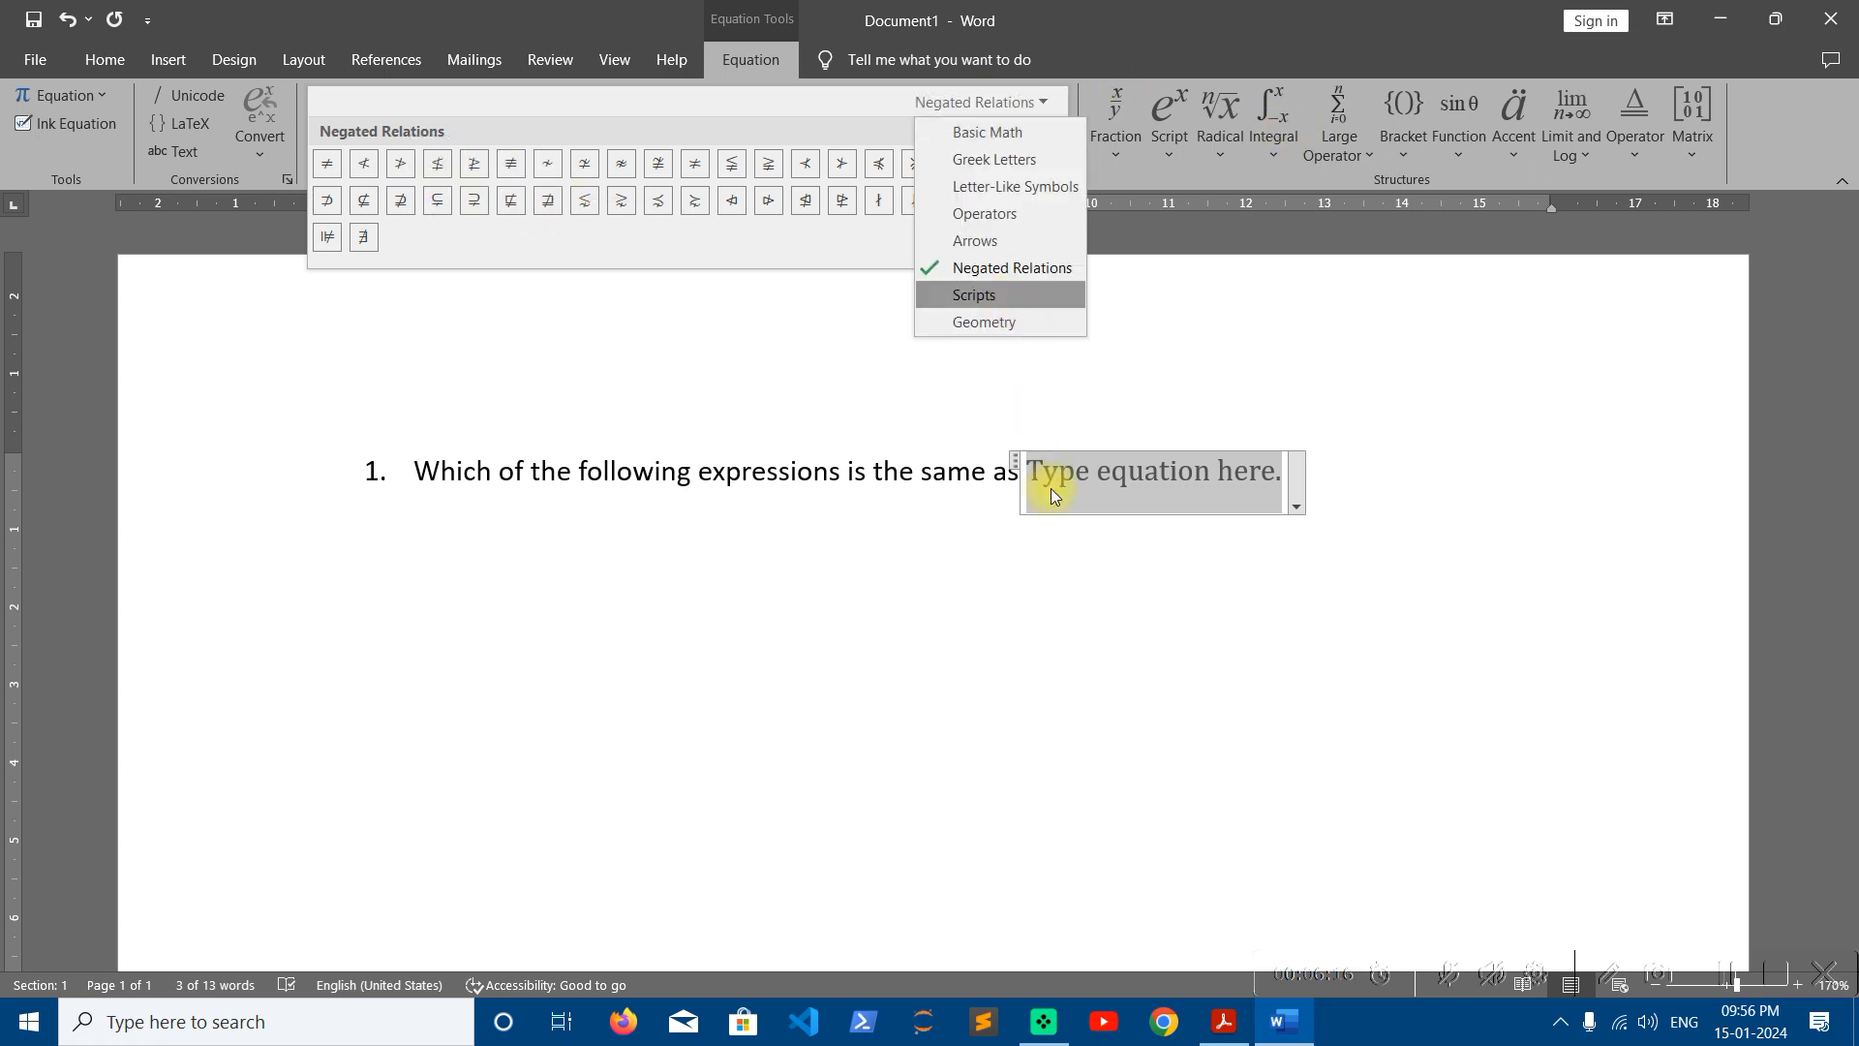
left_click(995, 297)
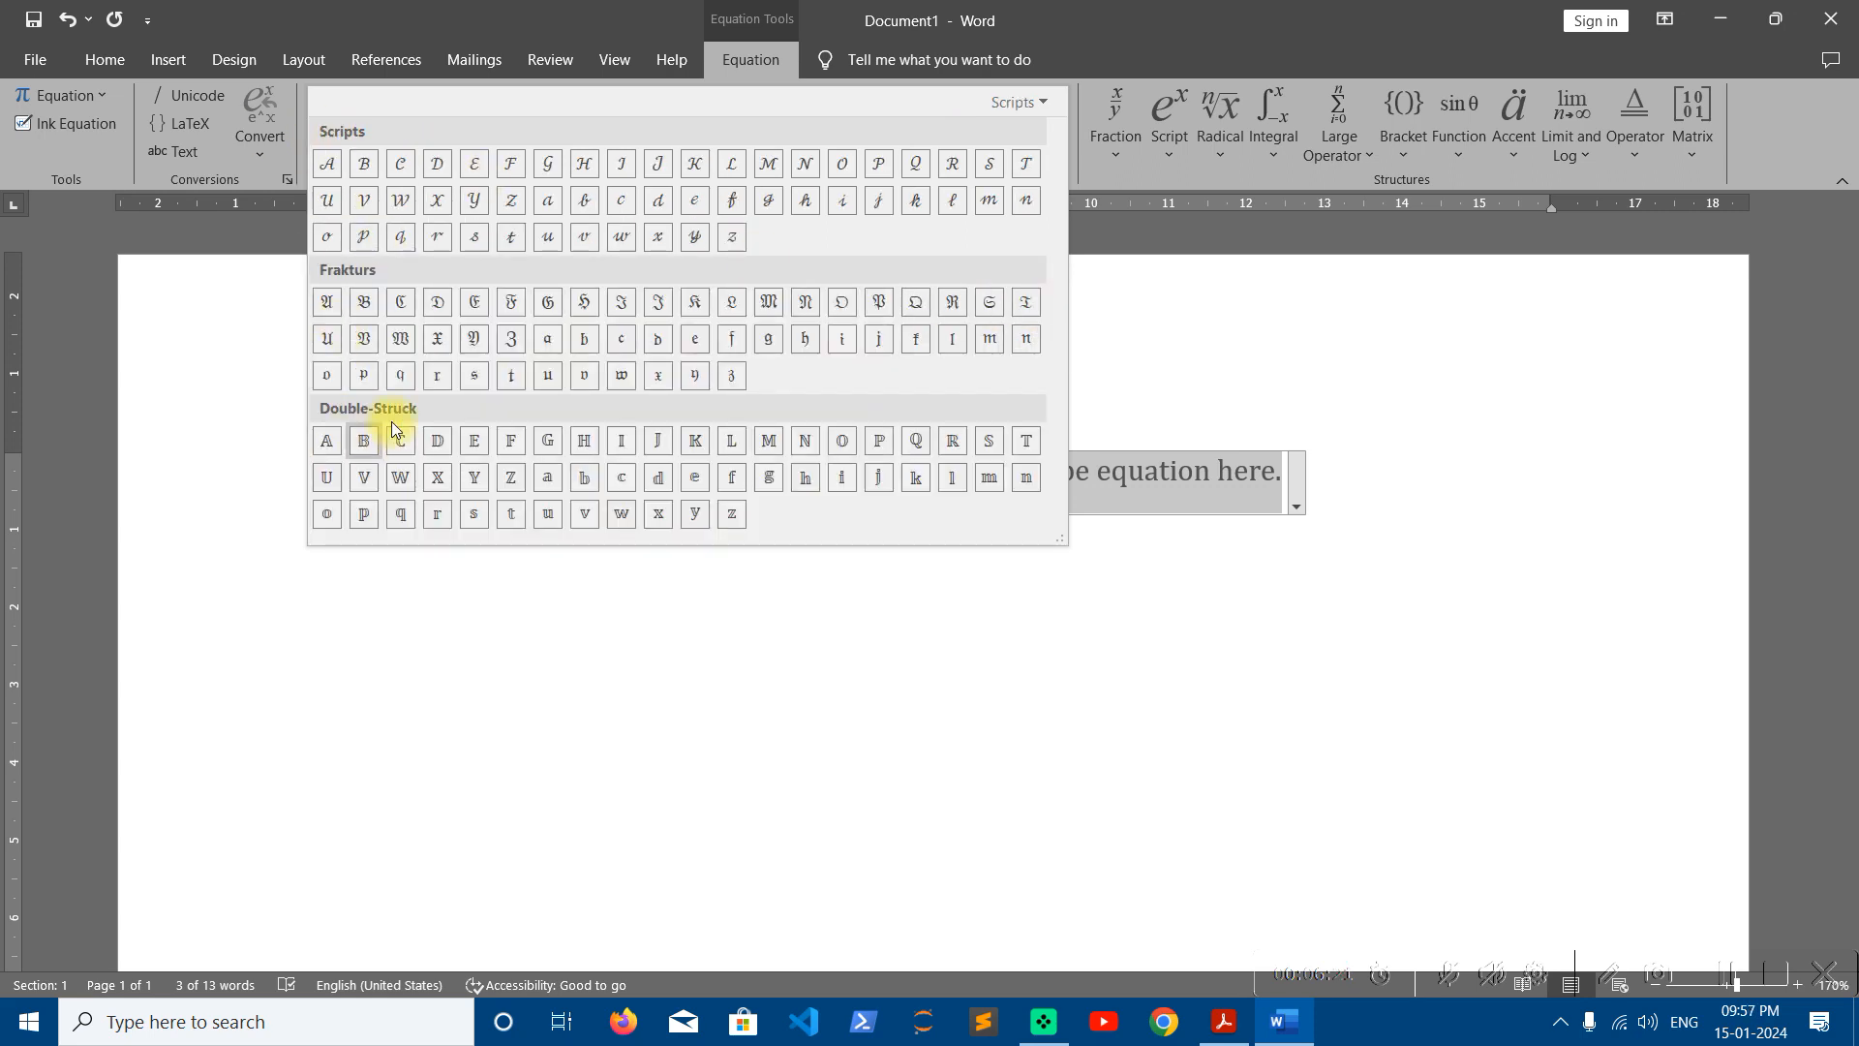
left_click(1007, 104)
left_click(1007, 321)
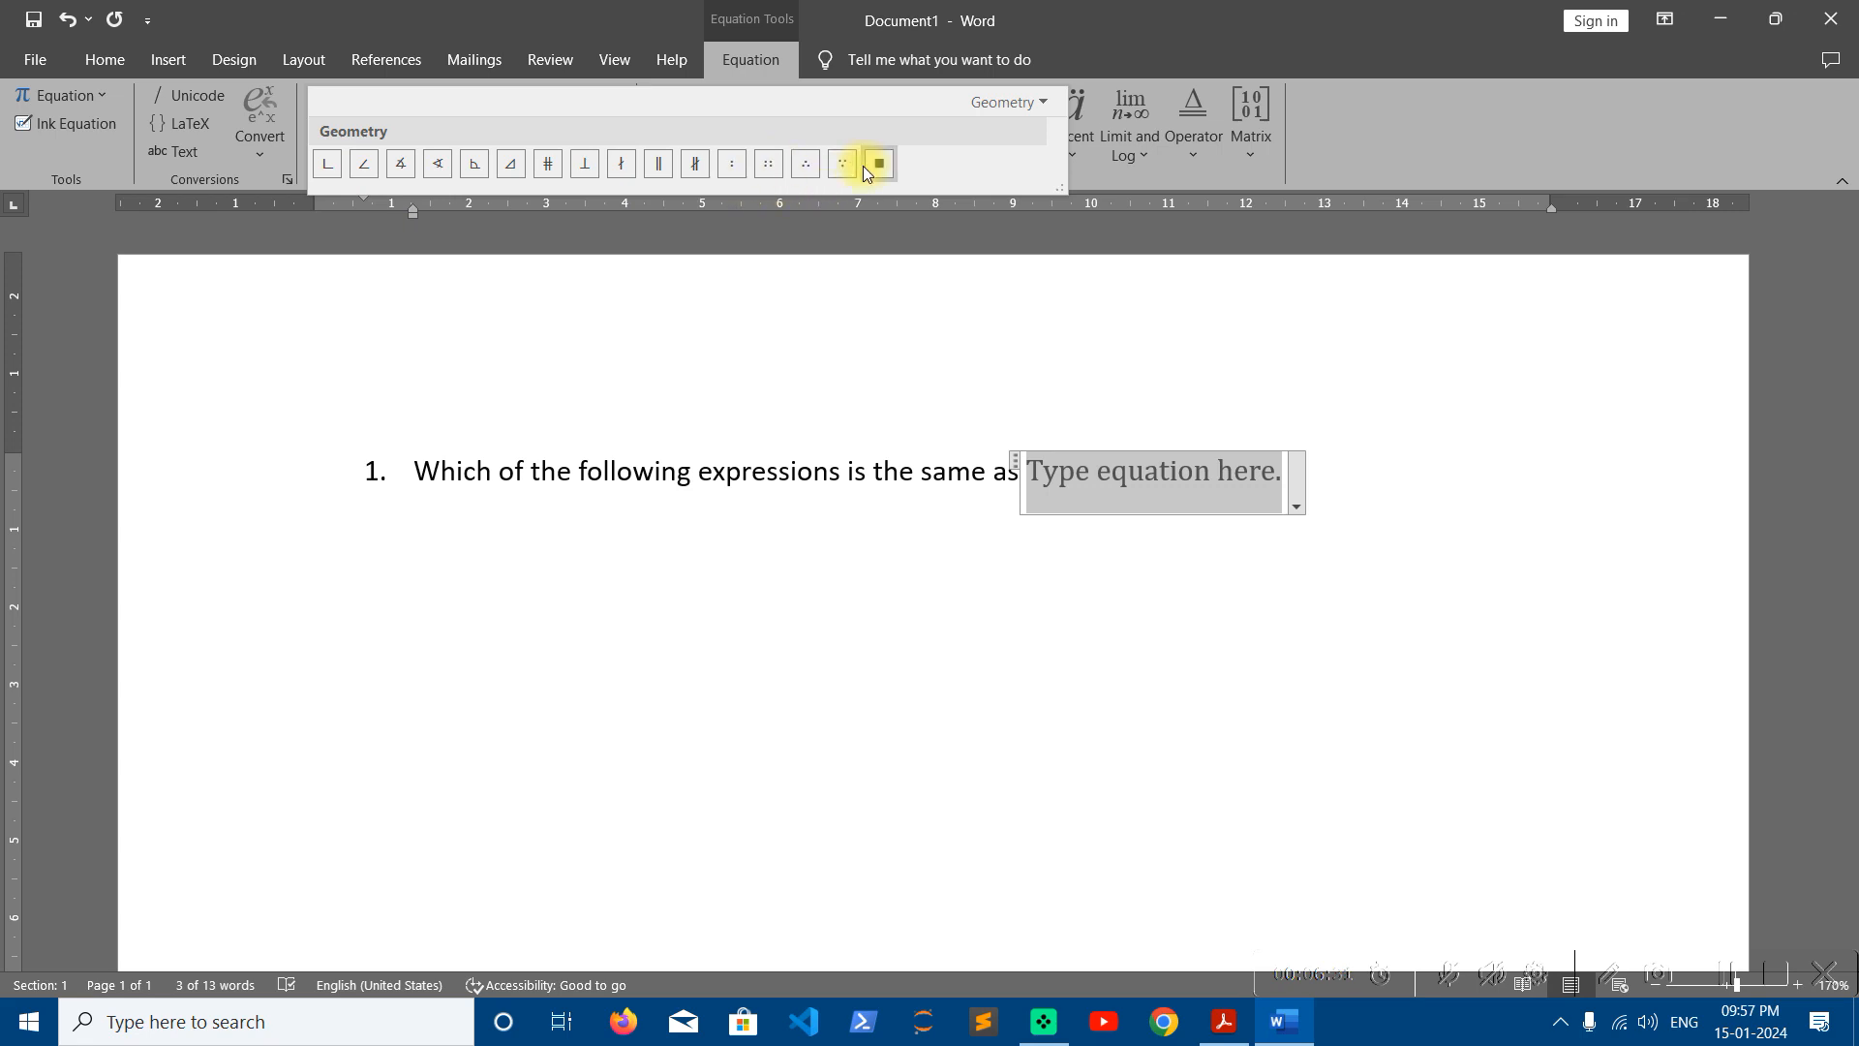
left_click(1017, 125)
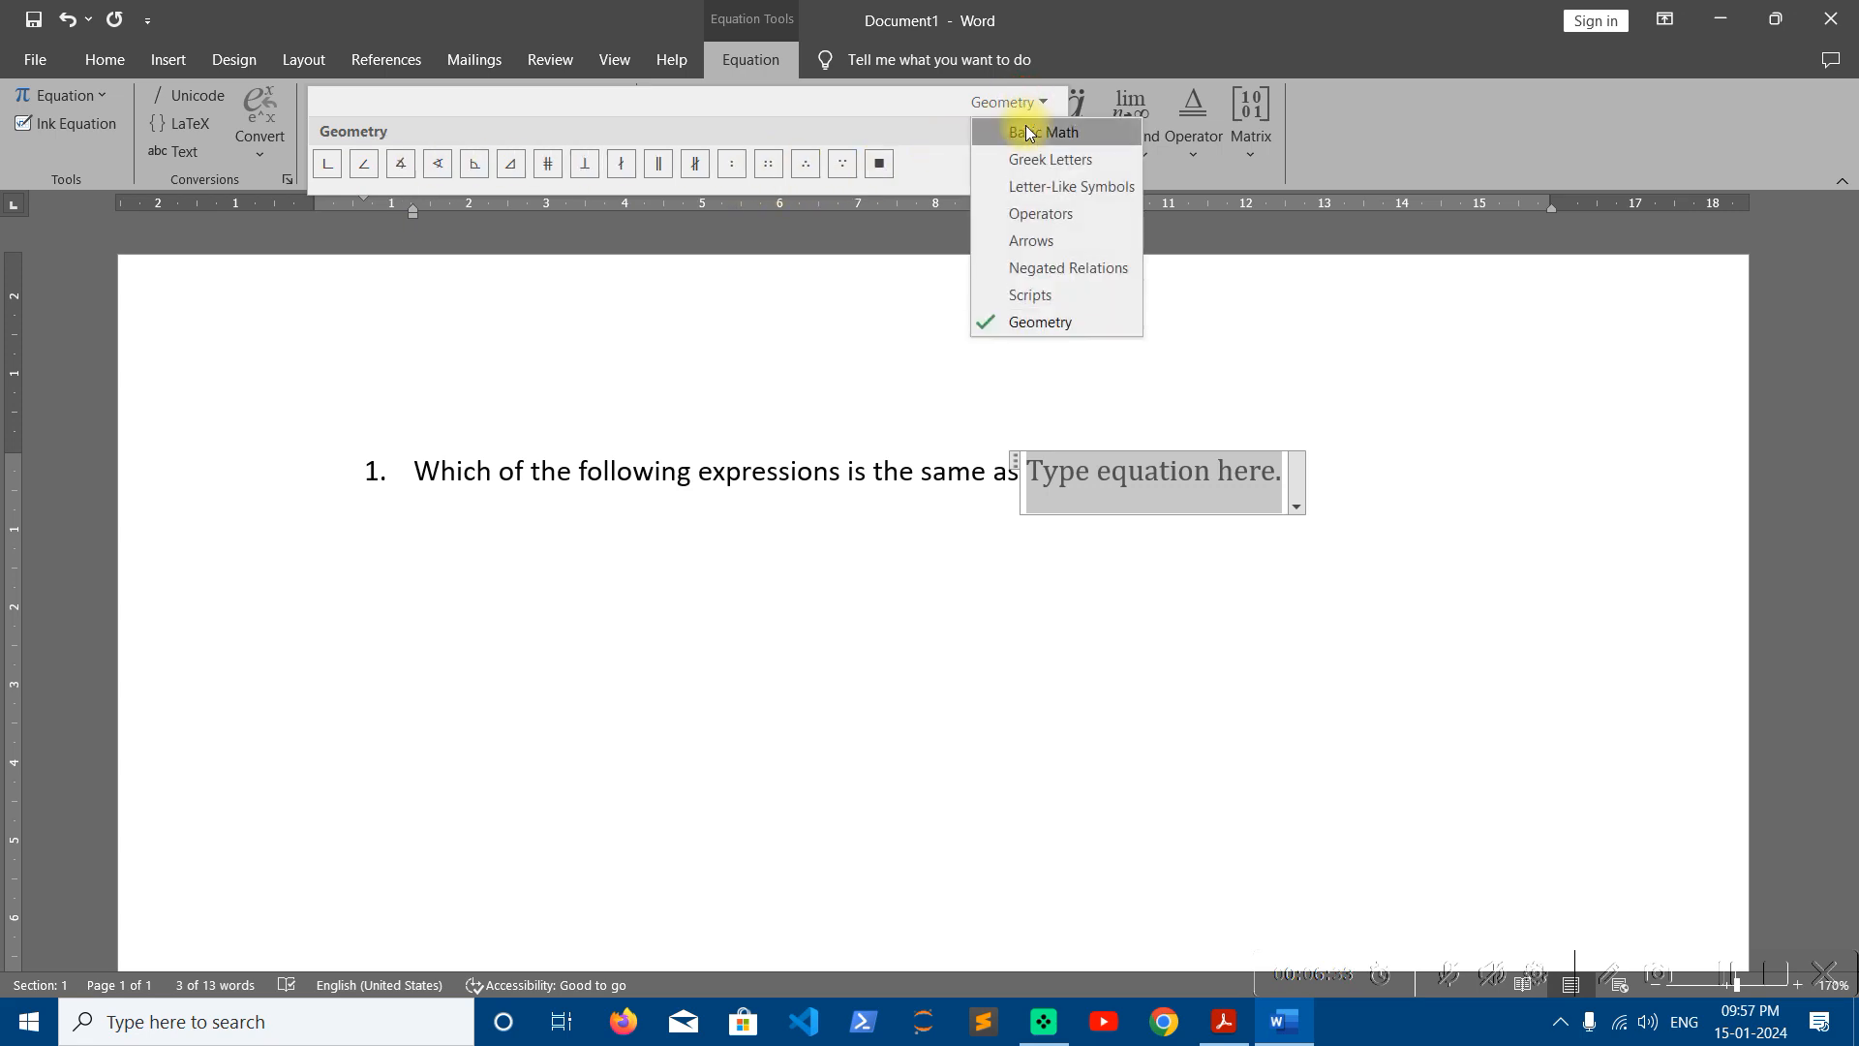
left_click(1018, 126)
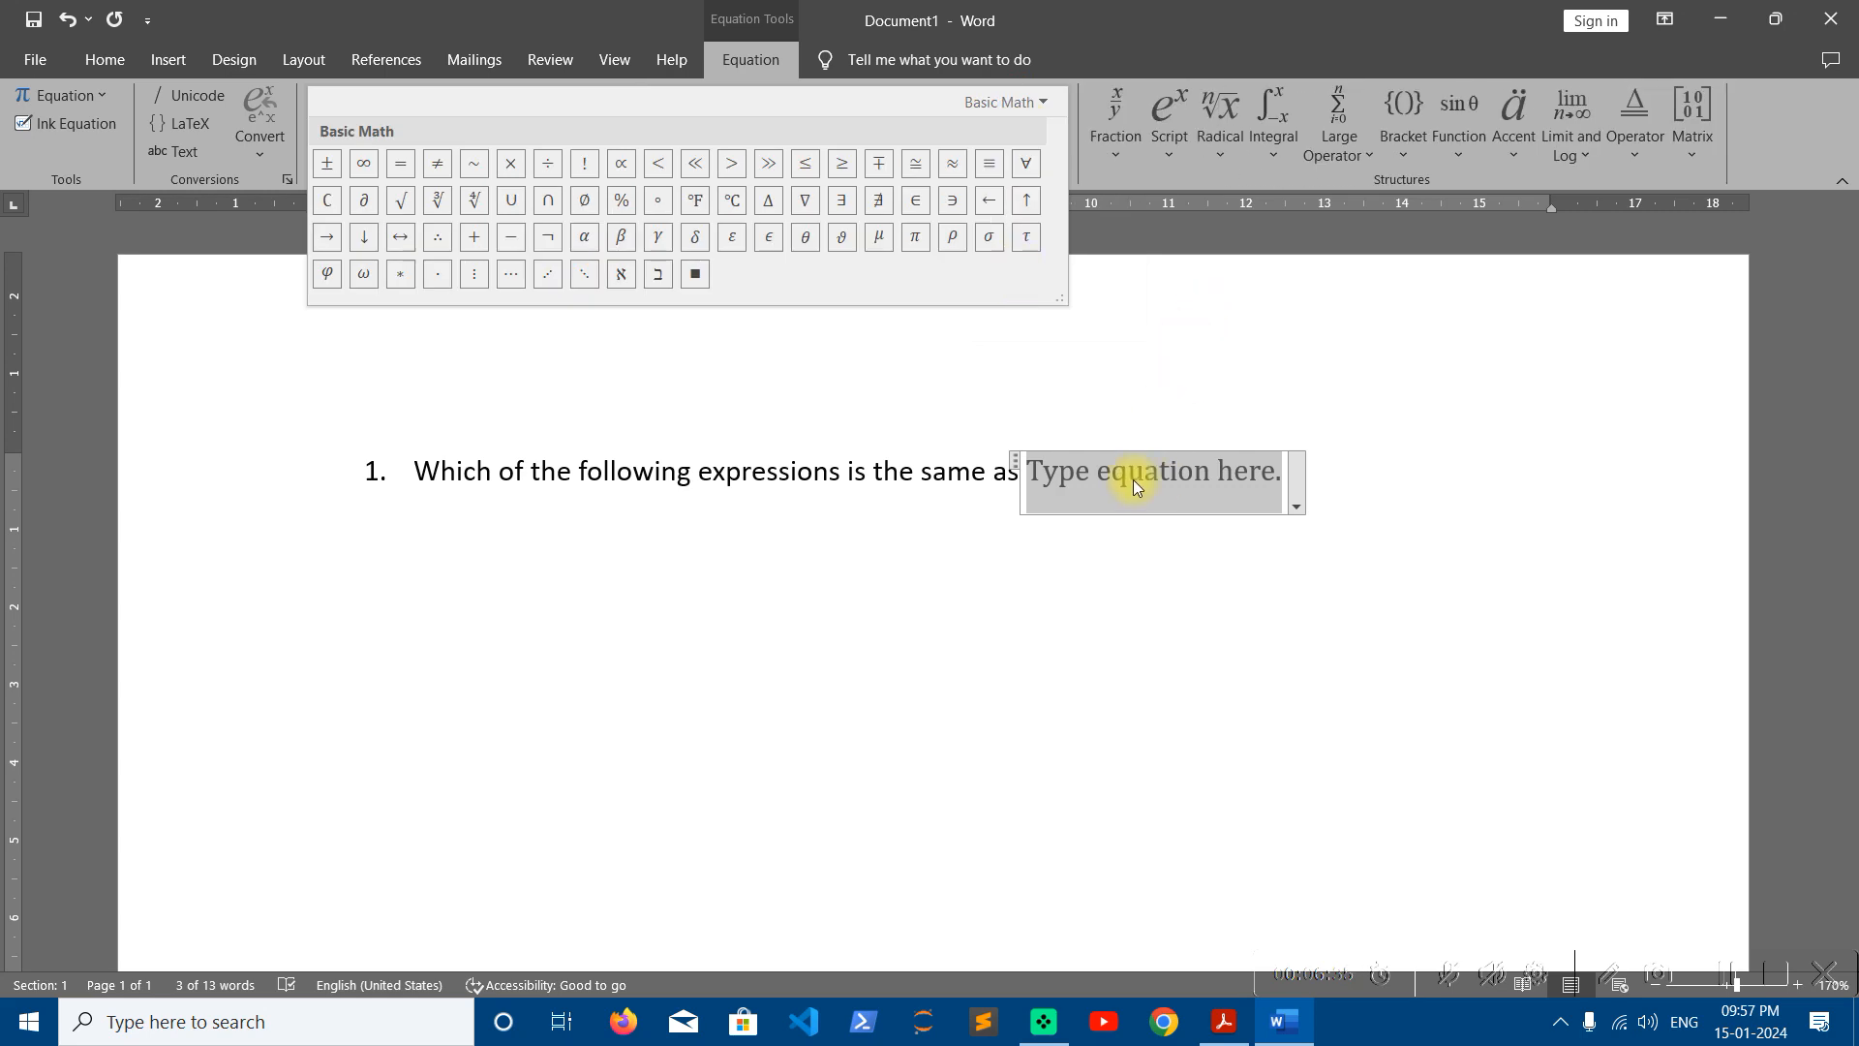
Check the first question's fraction in the PDF and insert a stacked fraction into the blank equation in Word.
left_click(1224, 1021)
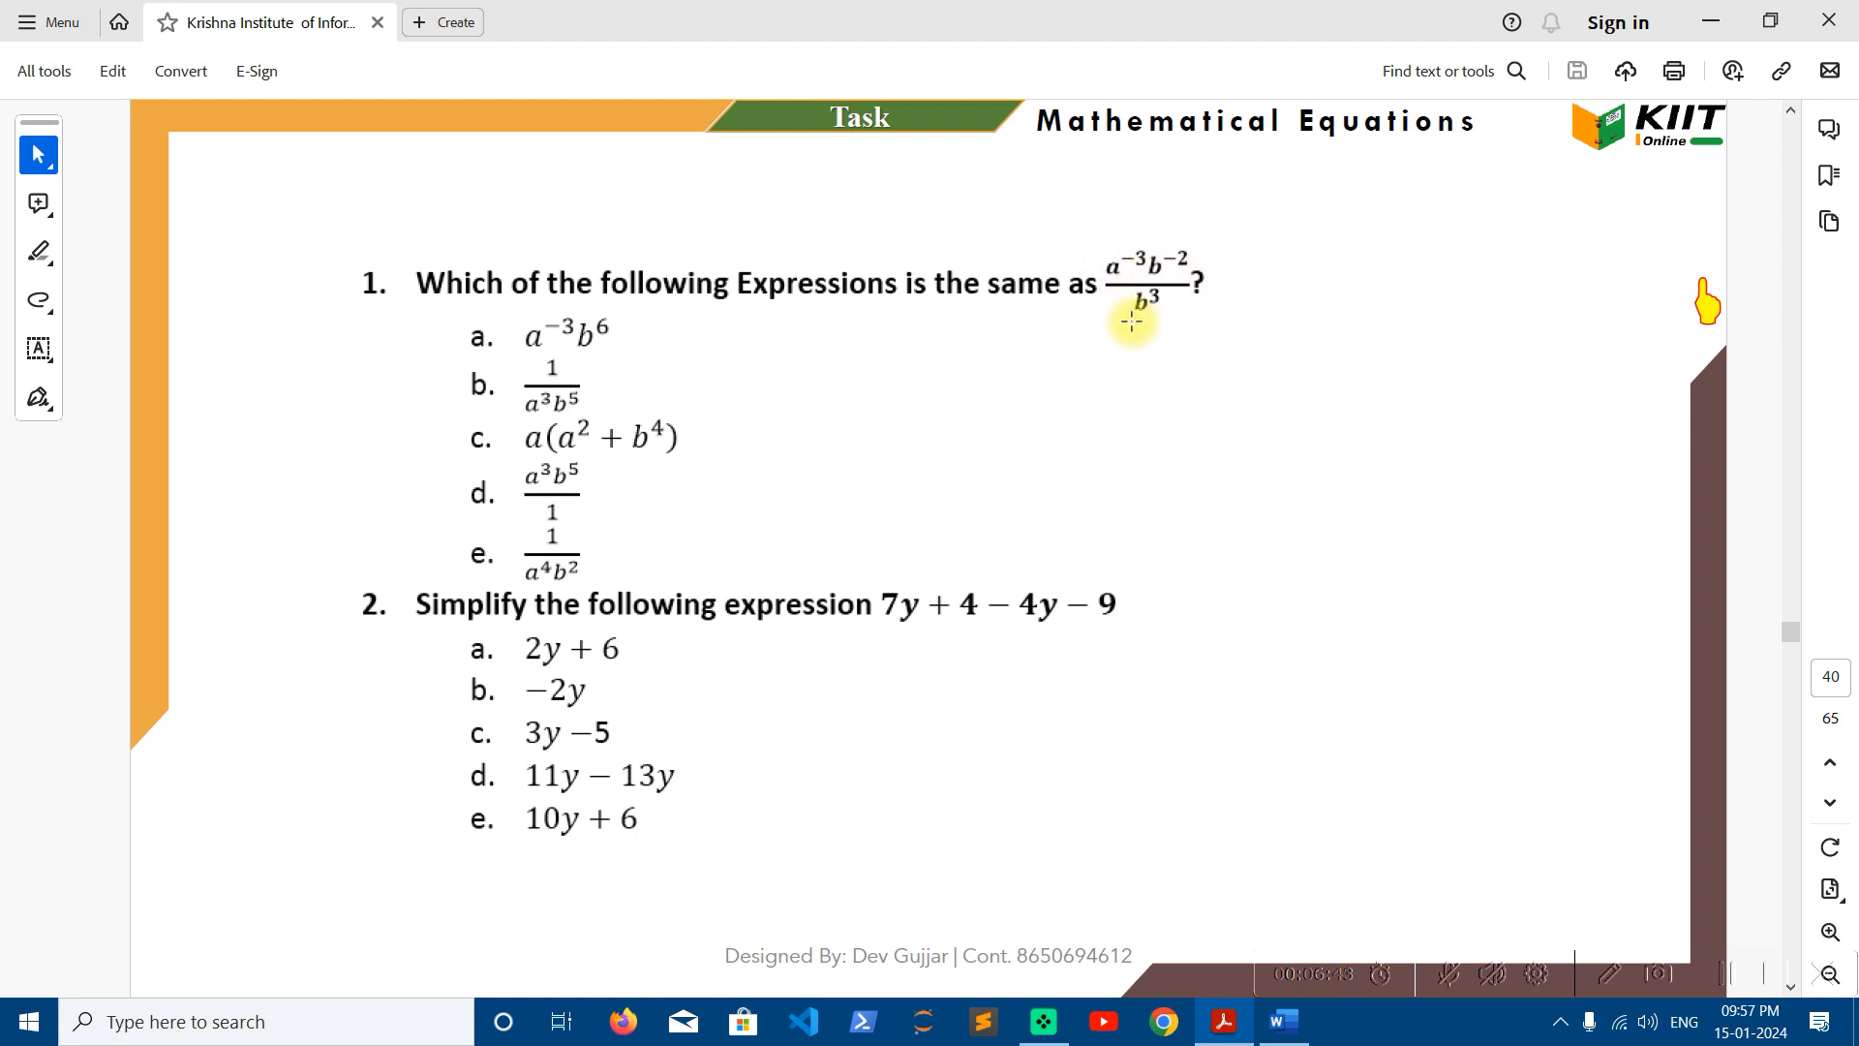
left_click(1284, 1022)
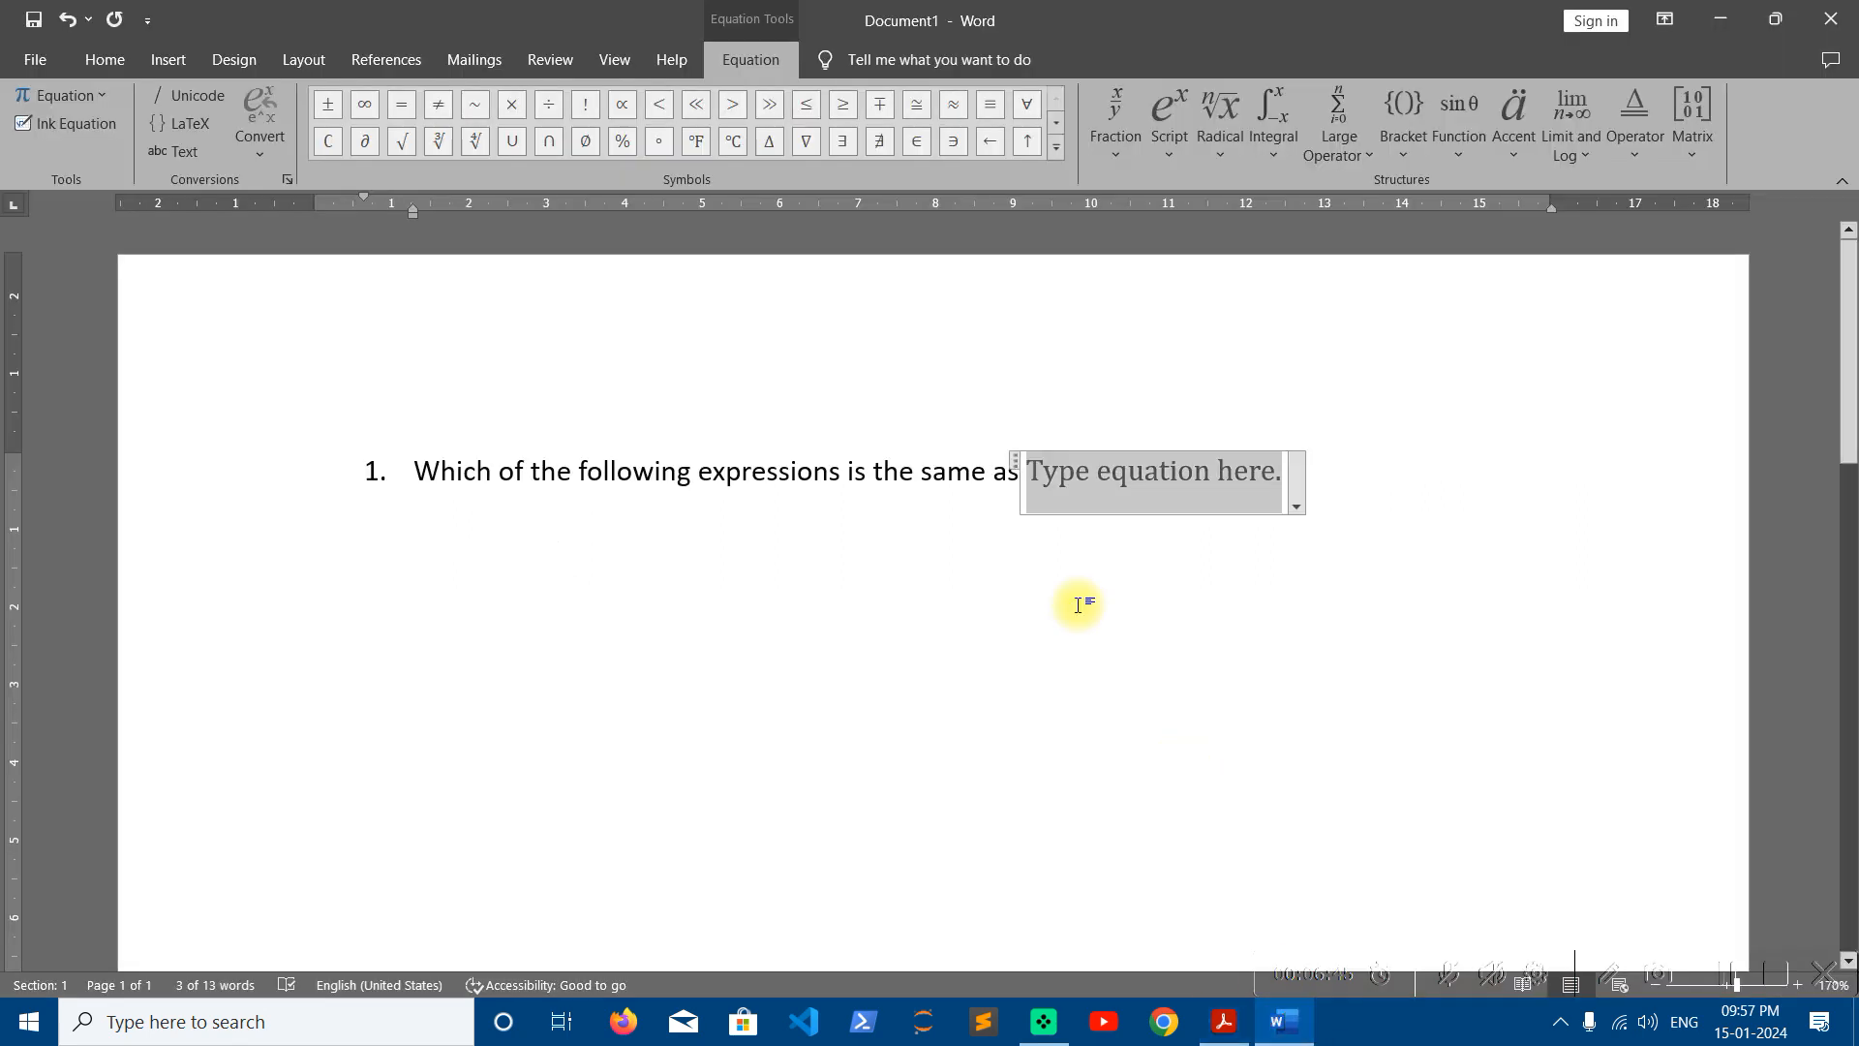
left_click(1113, 149)
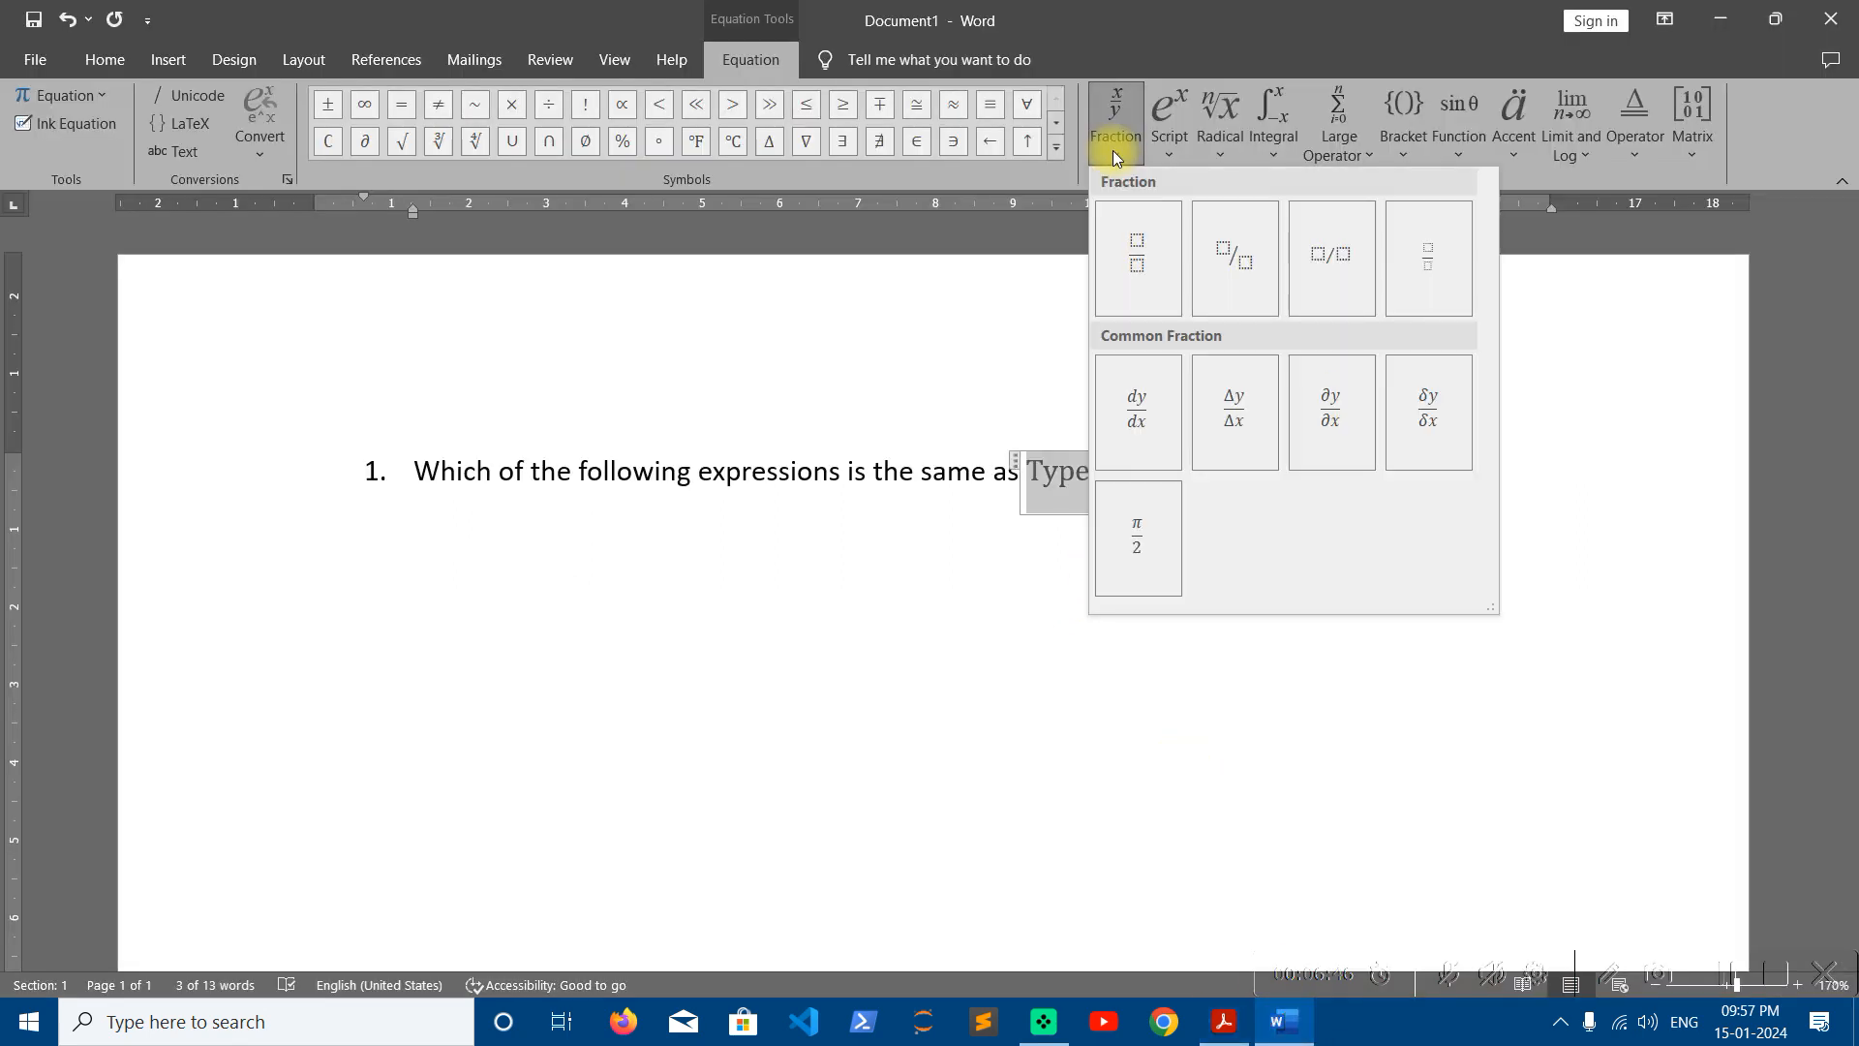
left_click(1147, 265)
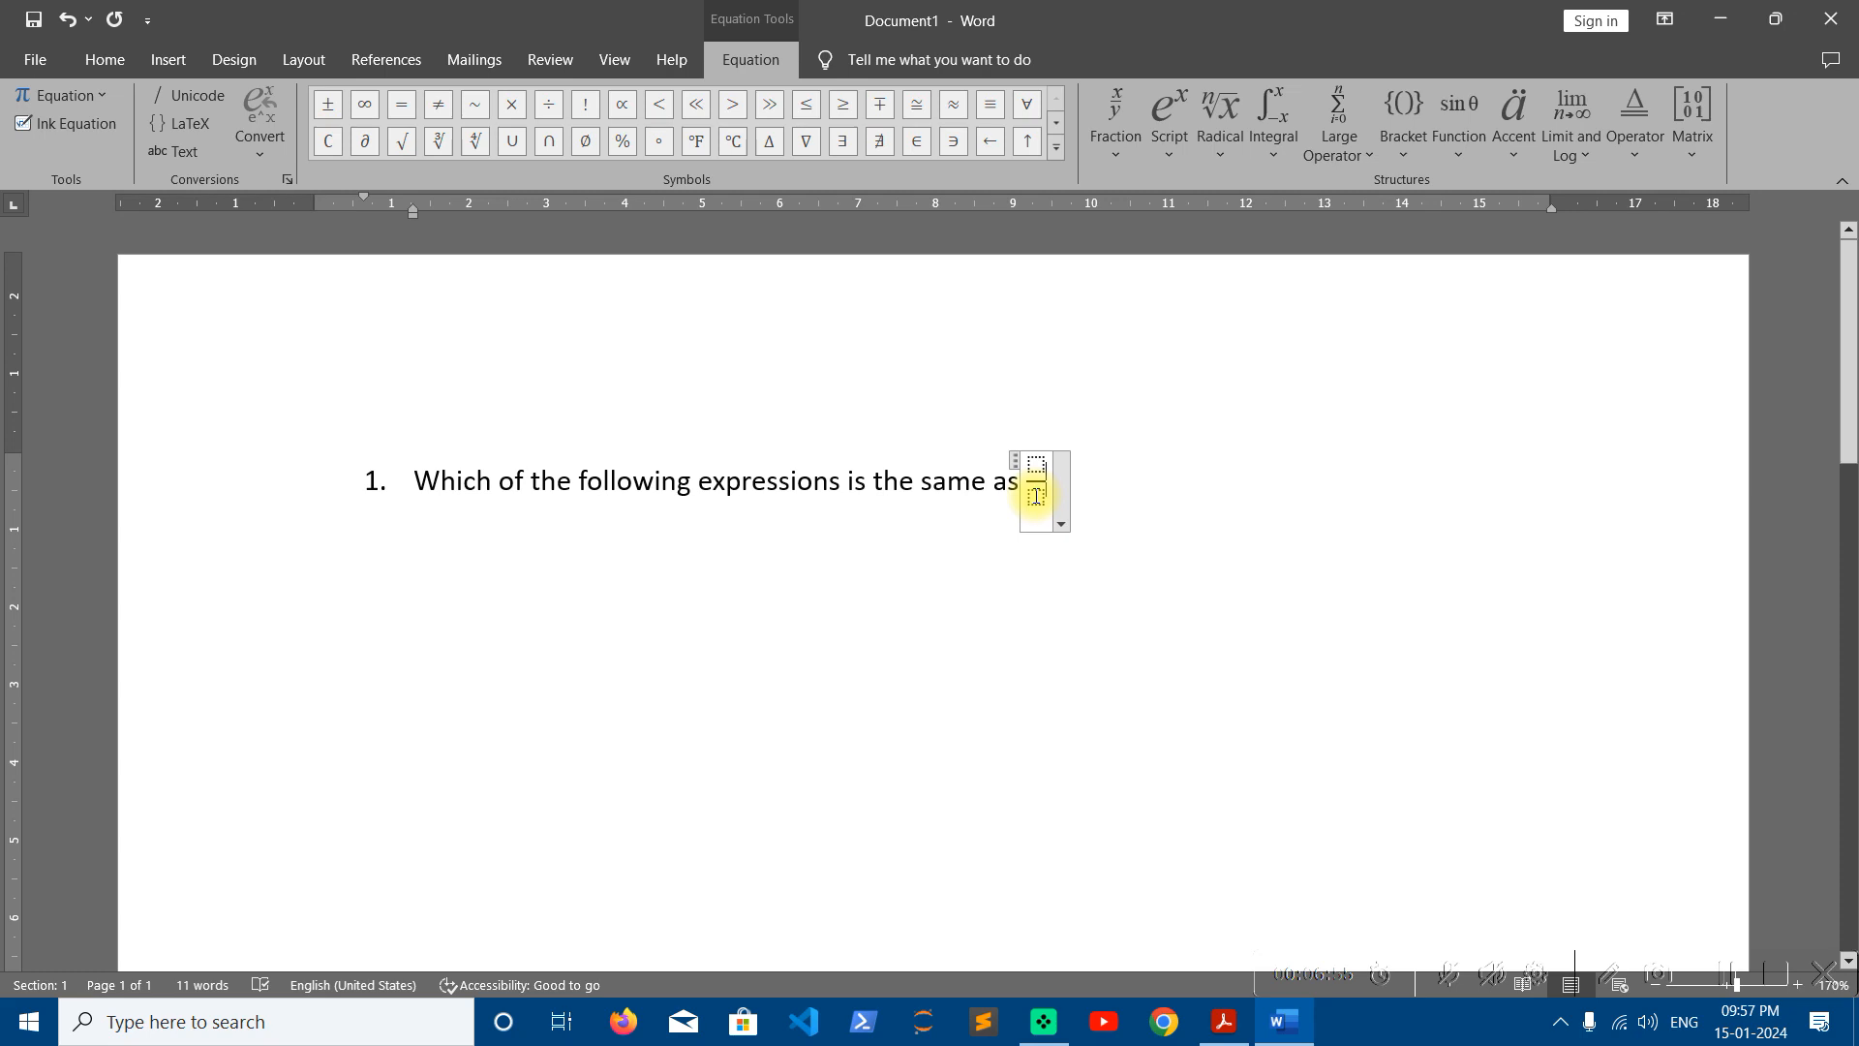
Check the numerator in the PDF and insert a superscript structure into the fraction's numerator in Word.
scroll(1036, 496, "up", 20)
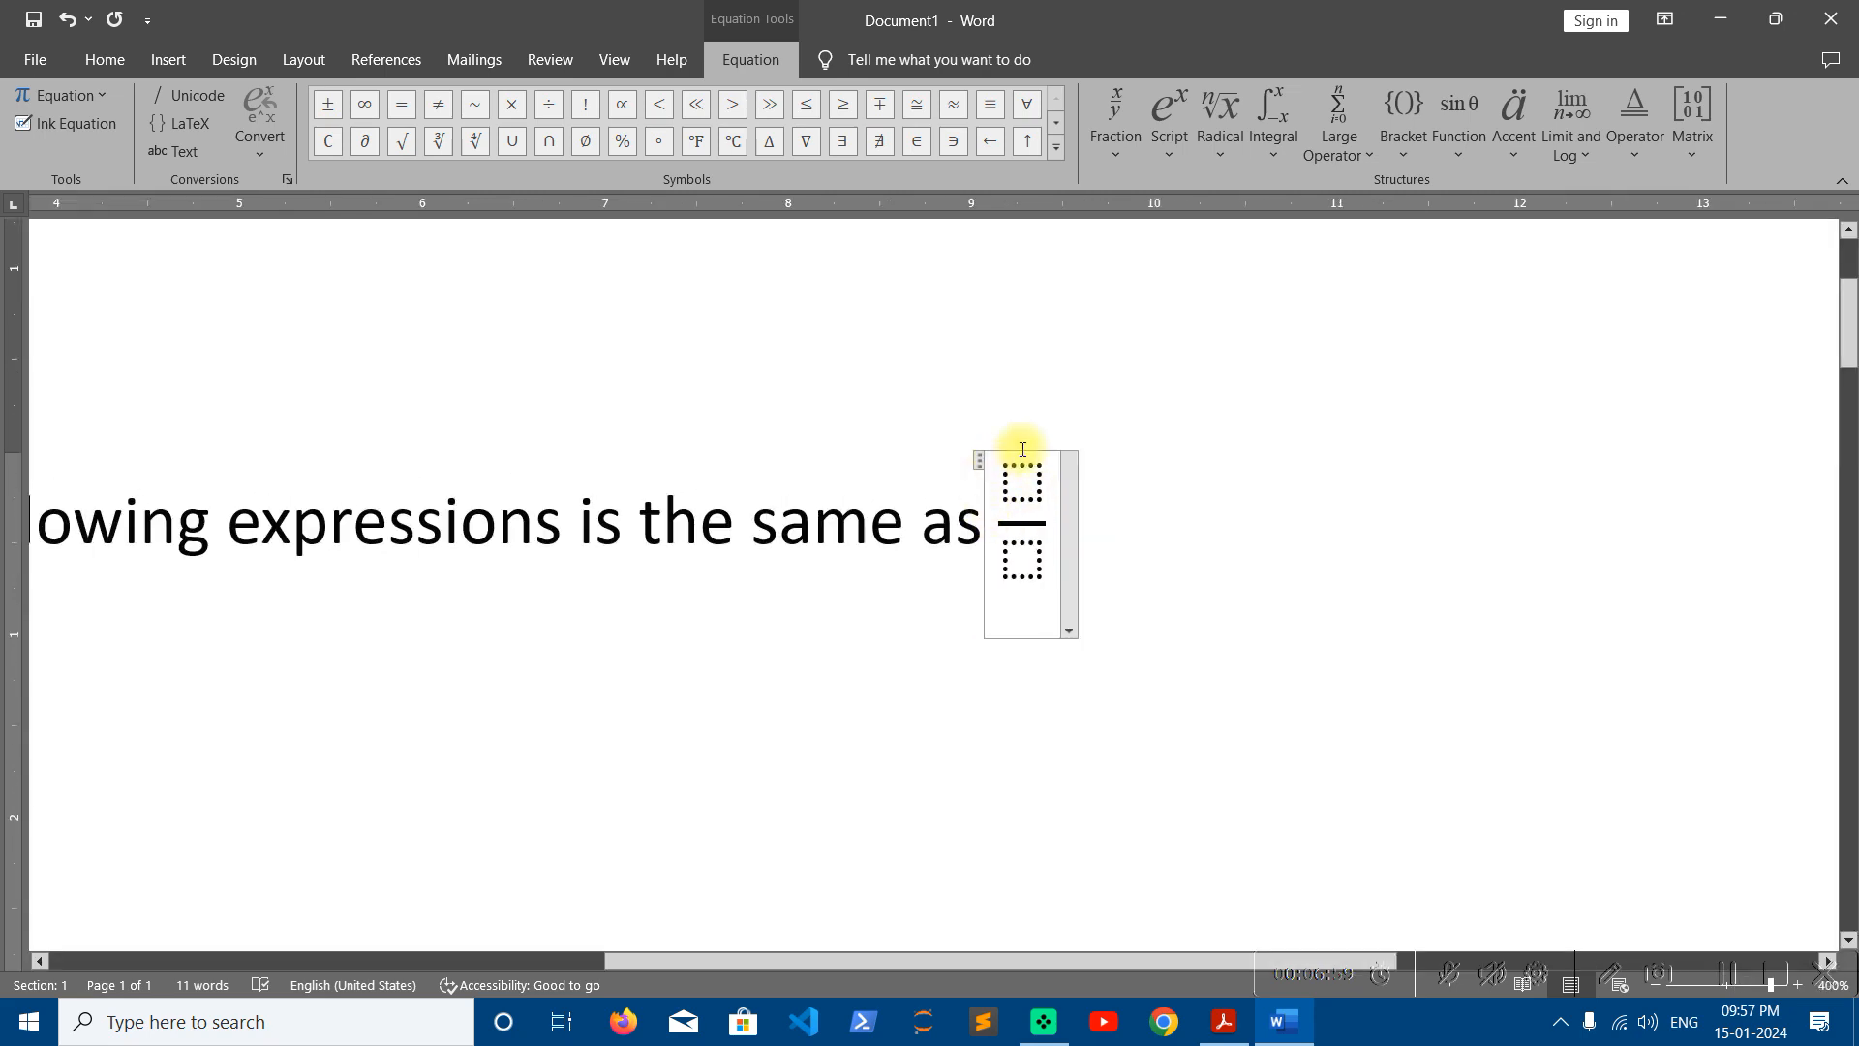
left_click(1022, 483)
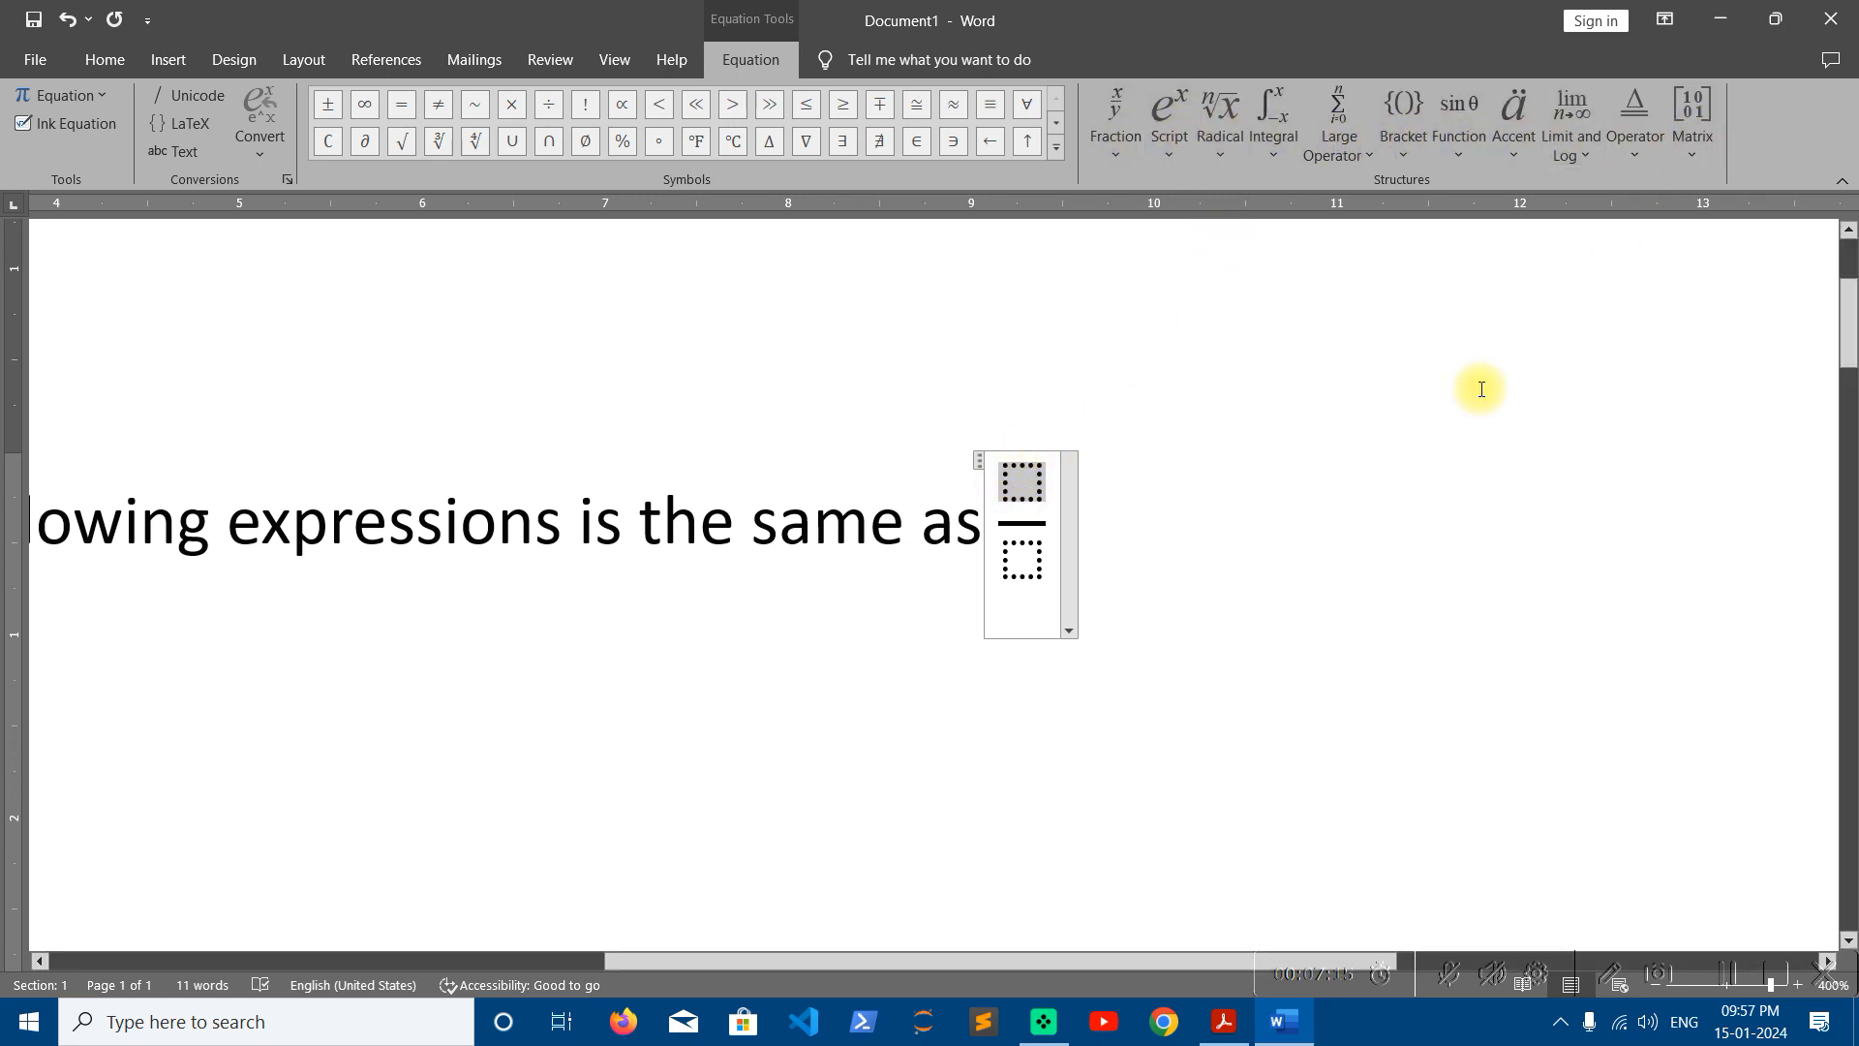
left_click(1224, 1022)
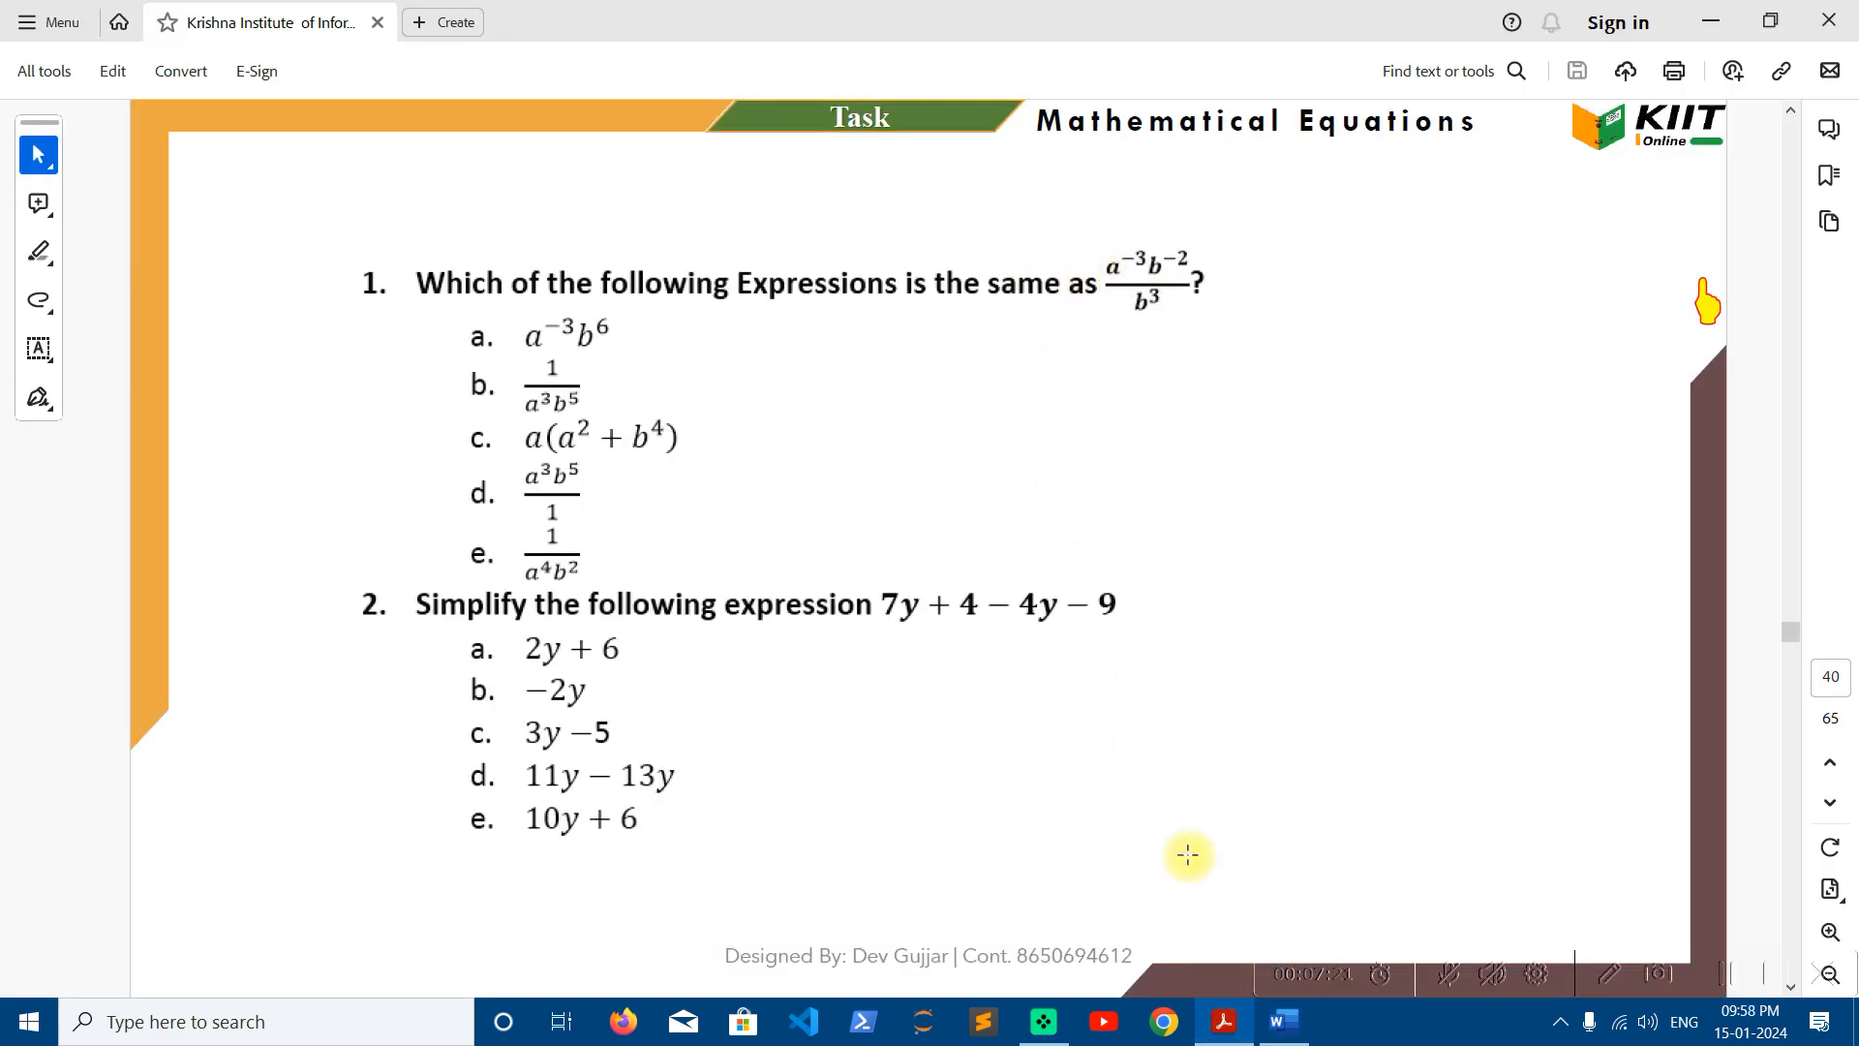
left_click(1284, 1021)
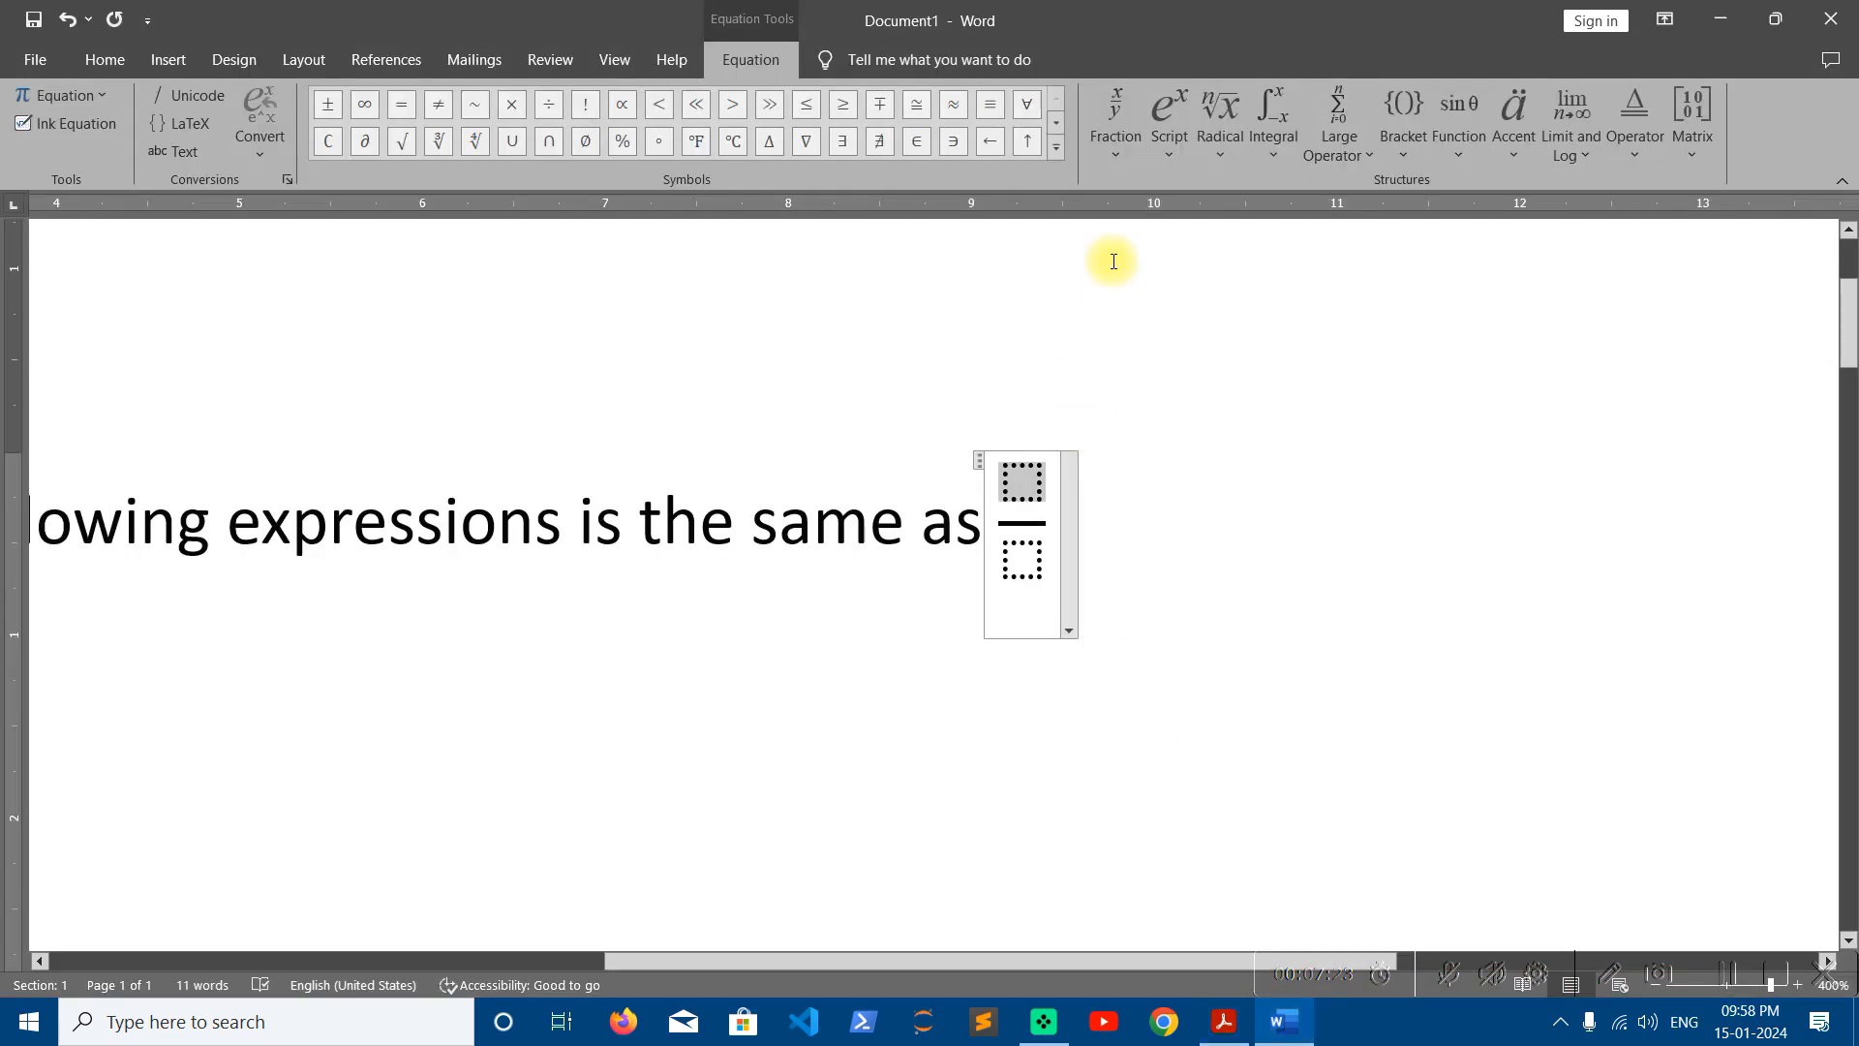
left_click(1172, 140)
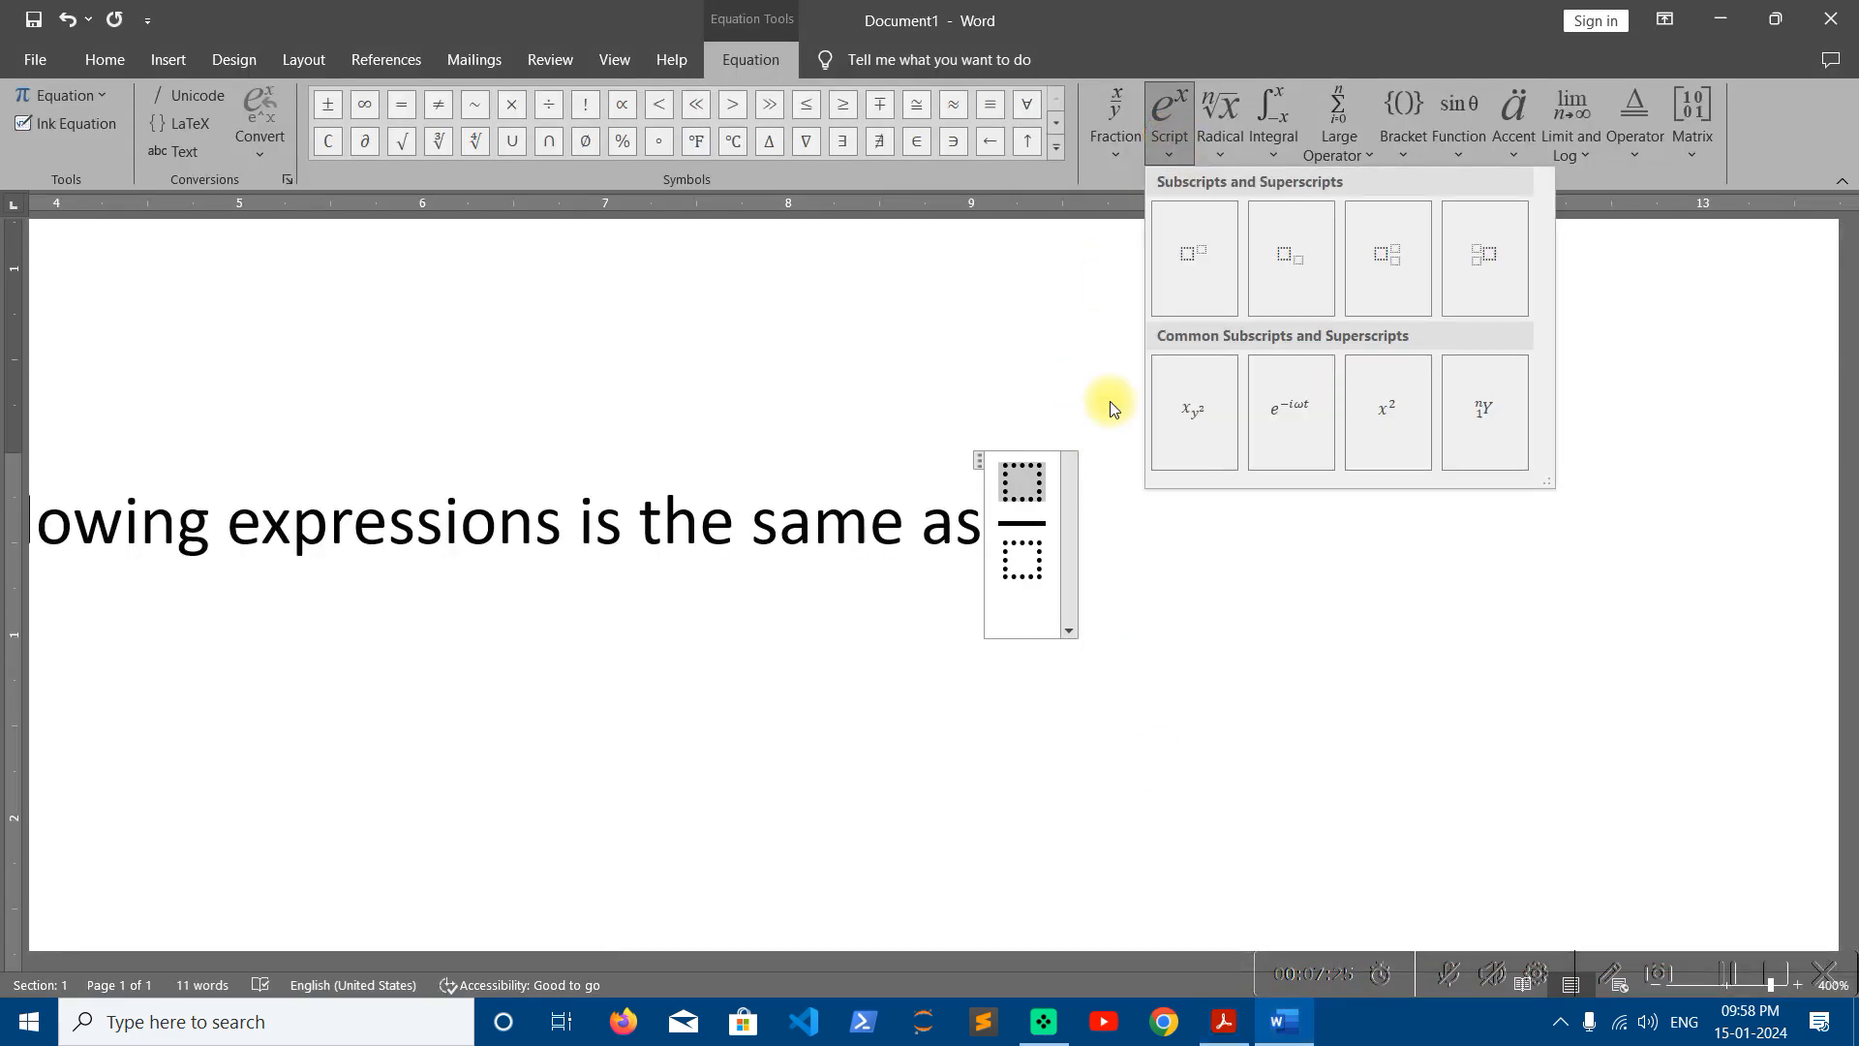
left_click(1177, 260)
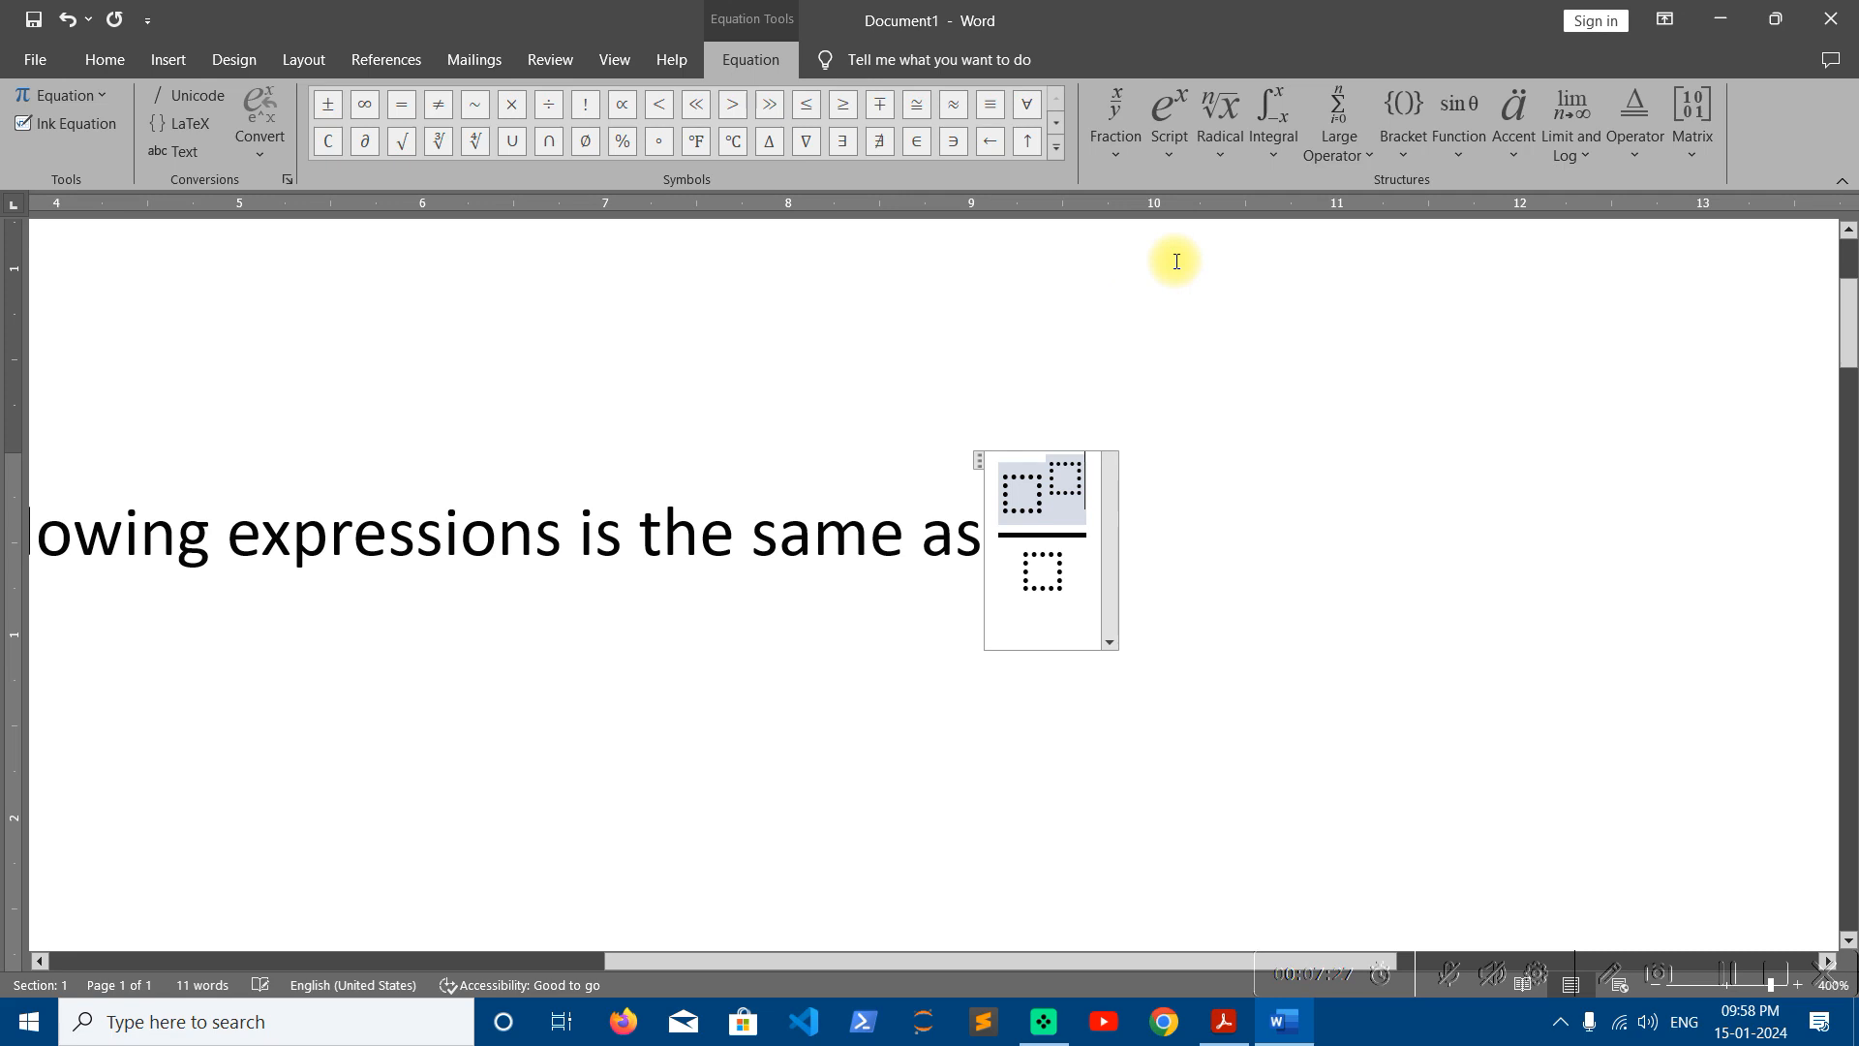
Fill the numerator's superscript structure with base a and exponent -3.
left_click(1028, 493)
left_click(1065, 473)
left_click(1021, 493)
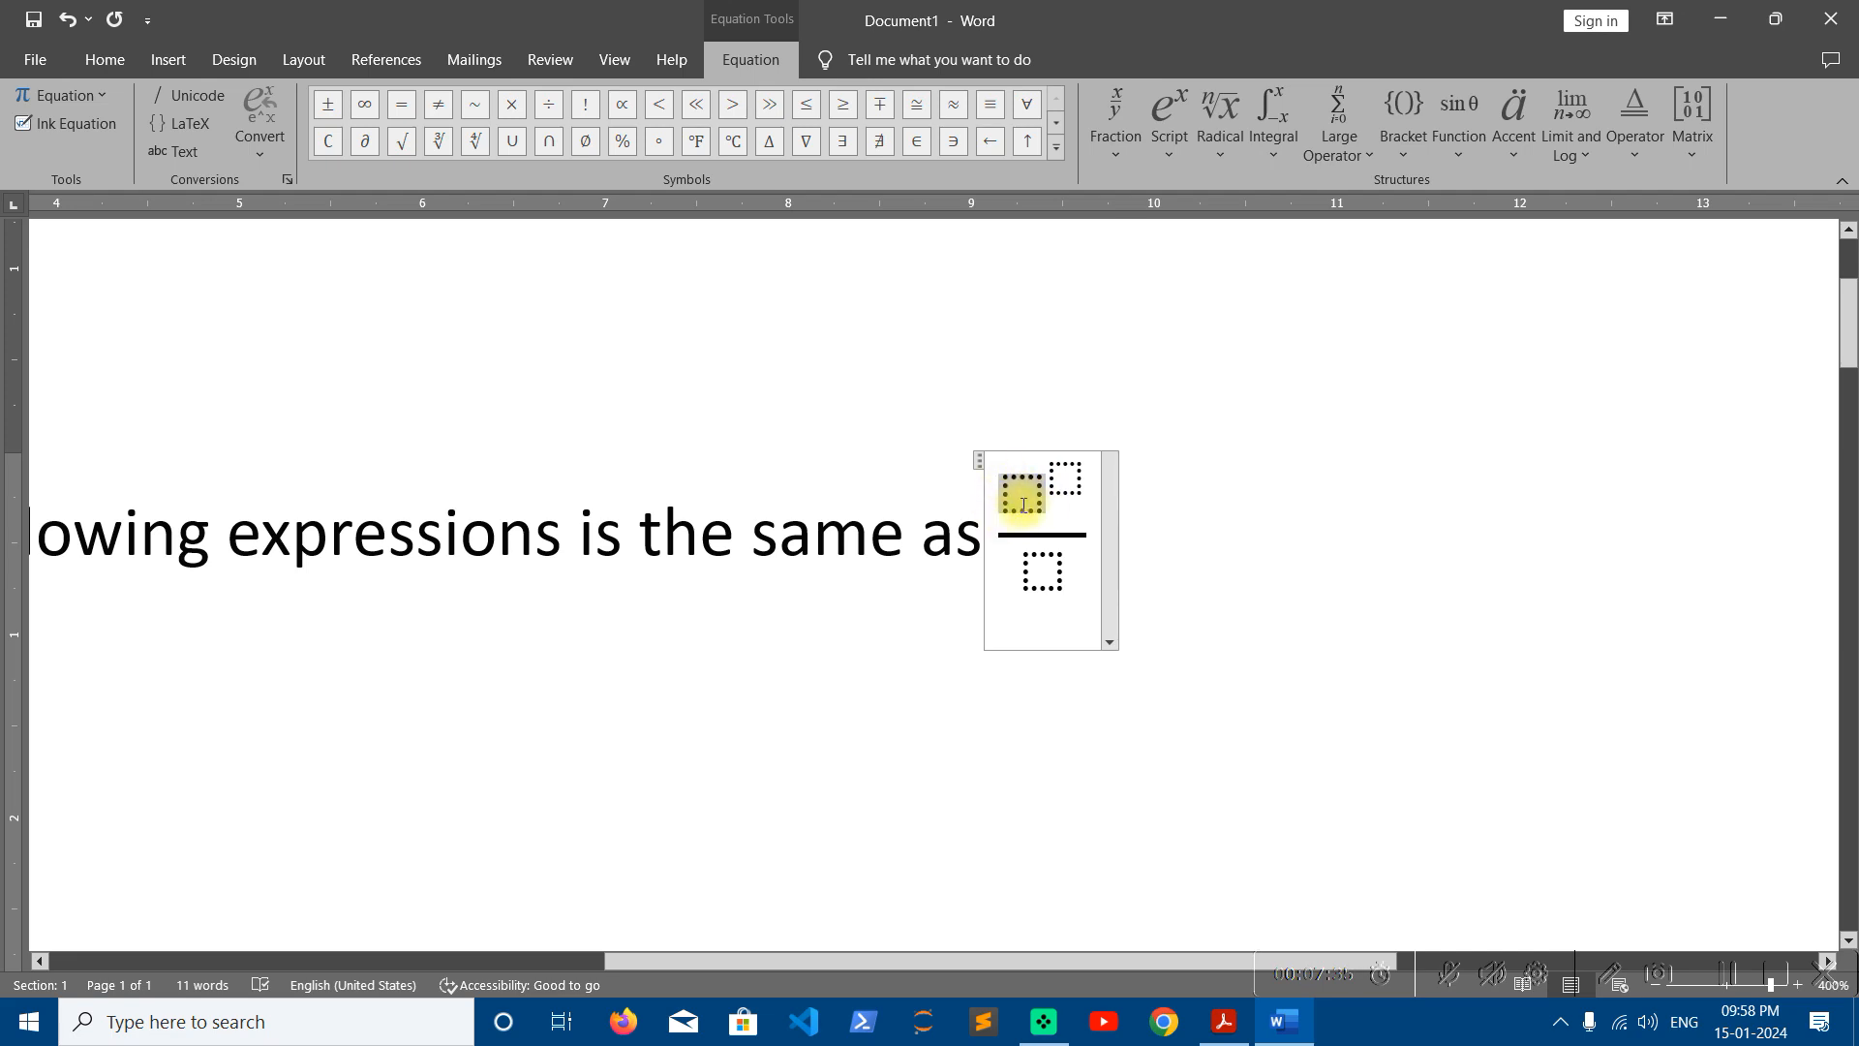
type("a")
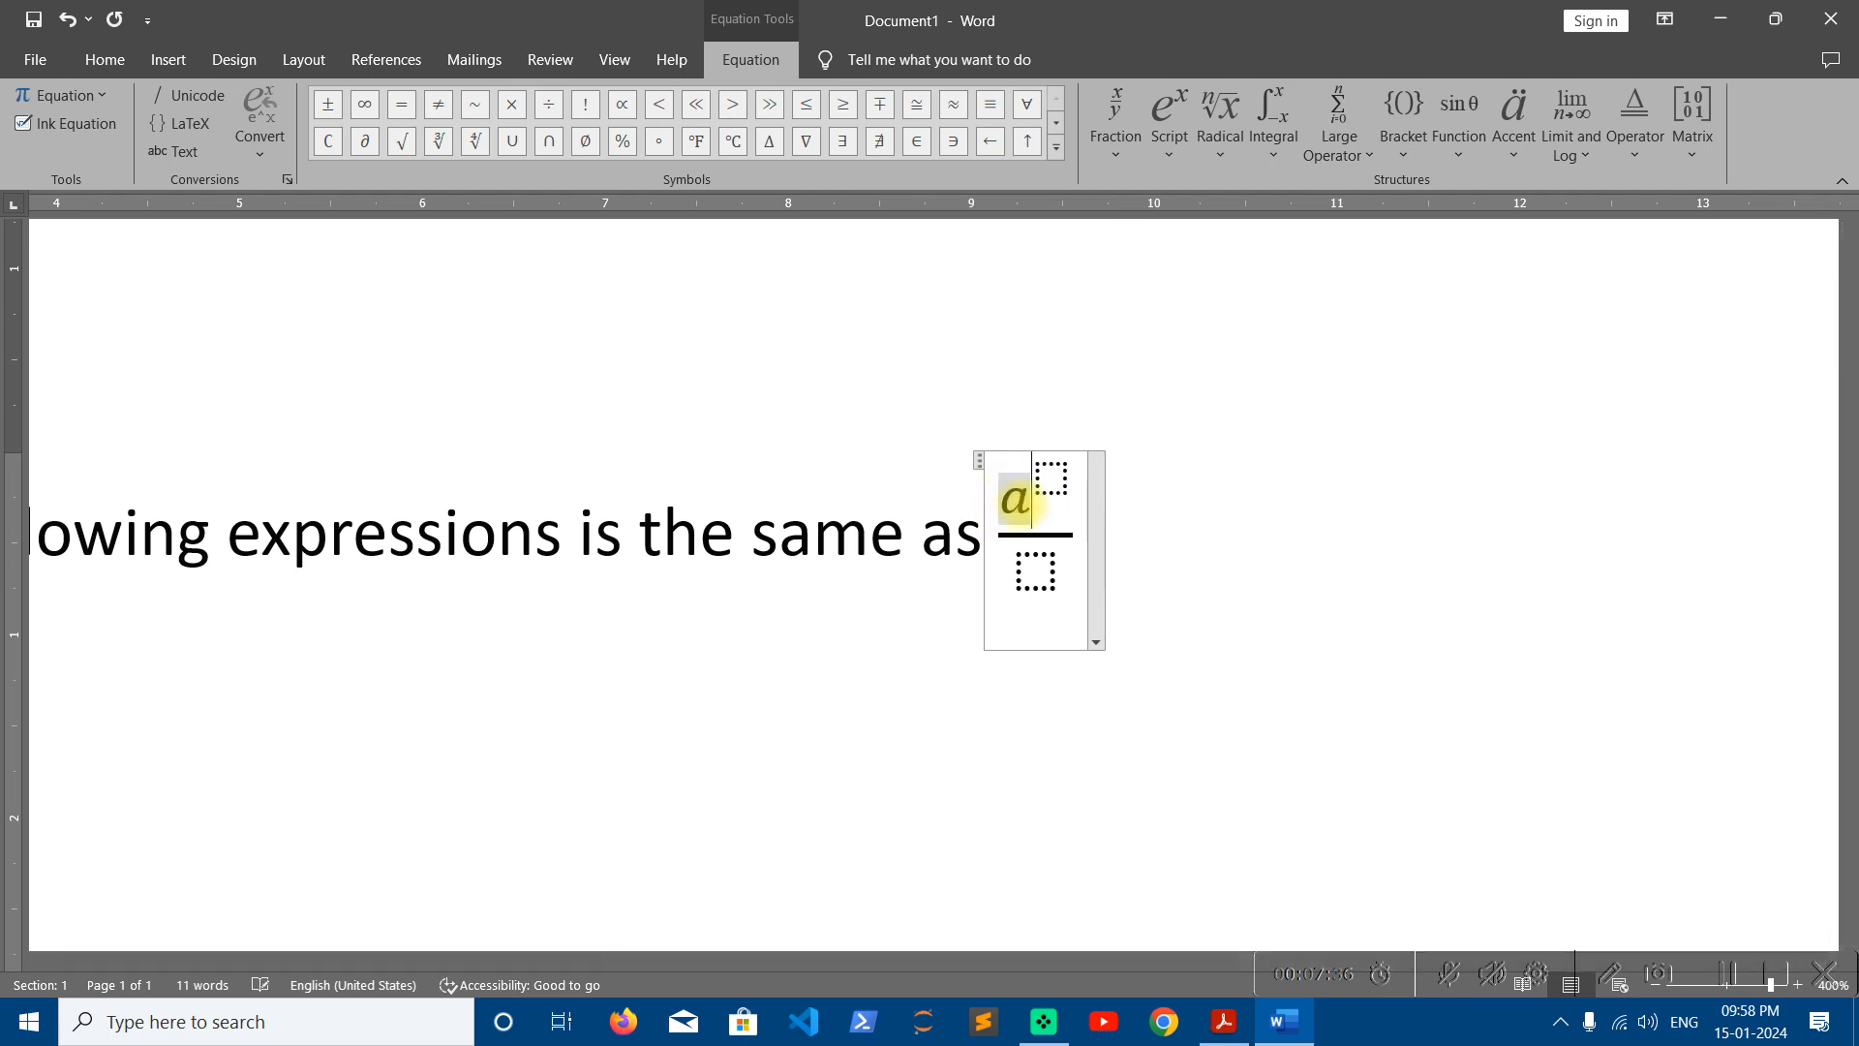
left_click(1051, 479)
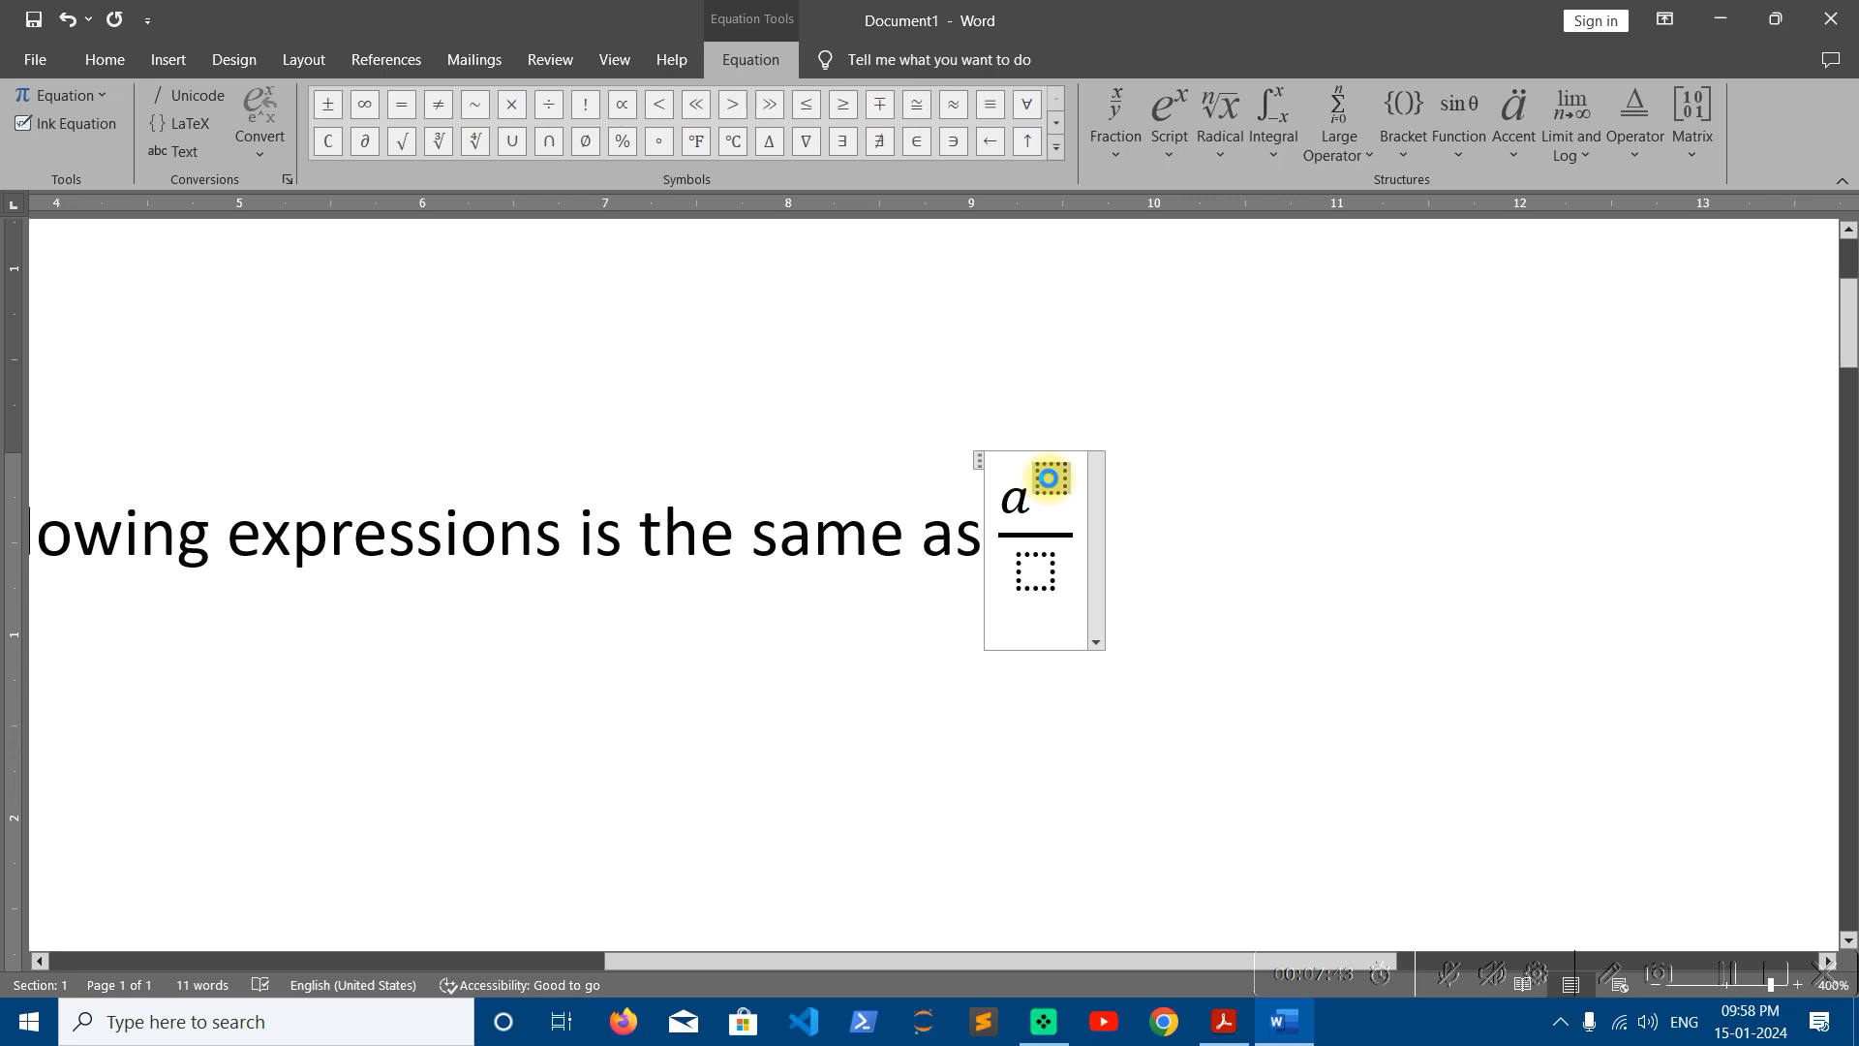
type("-3")
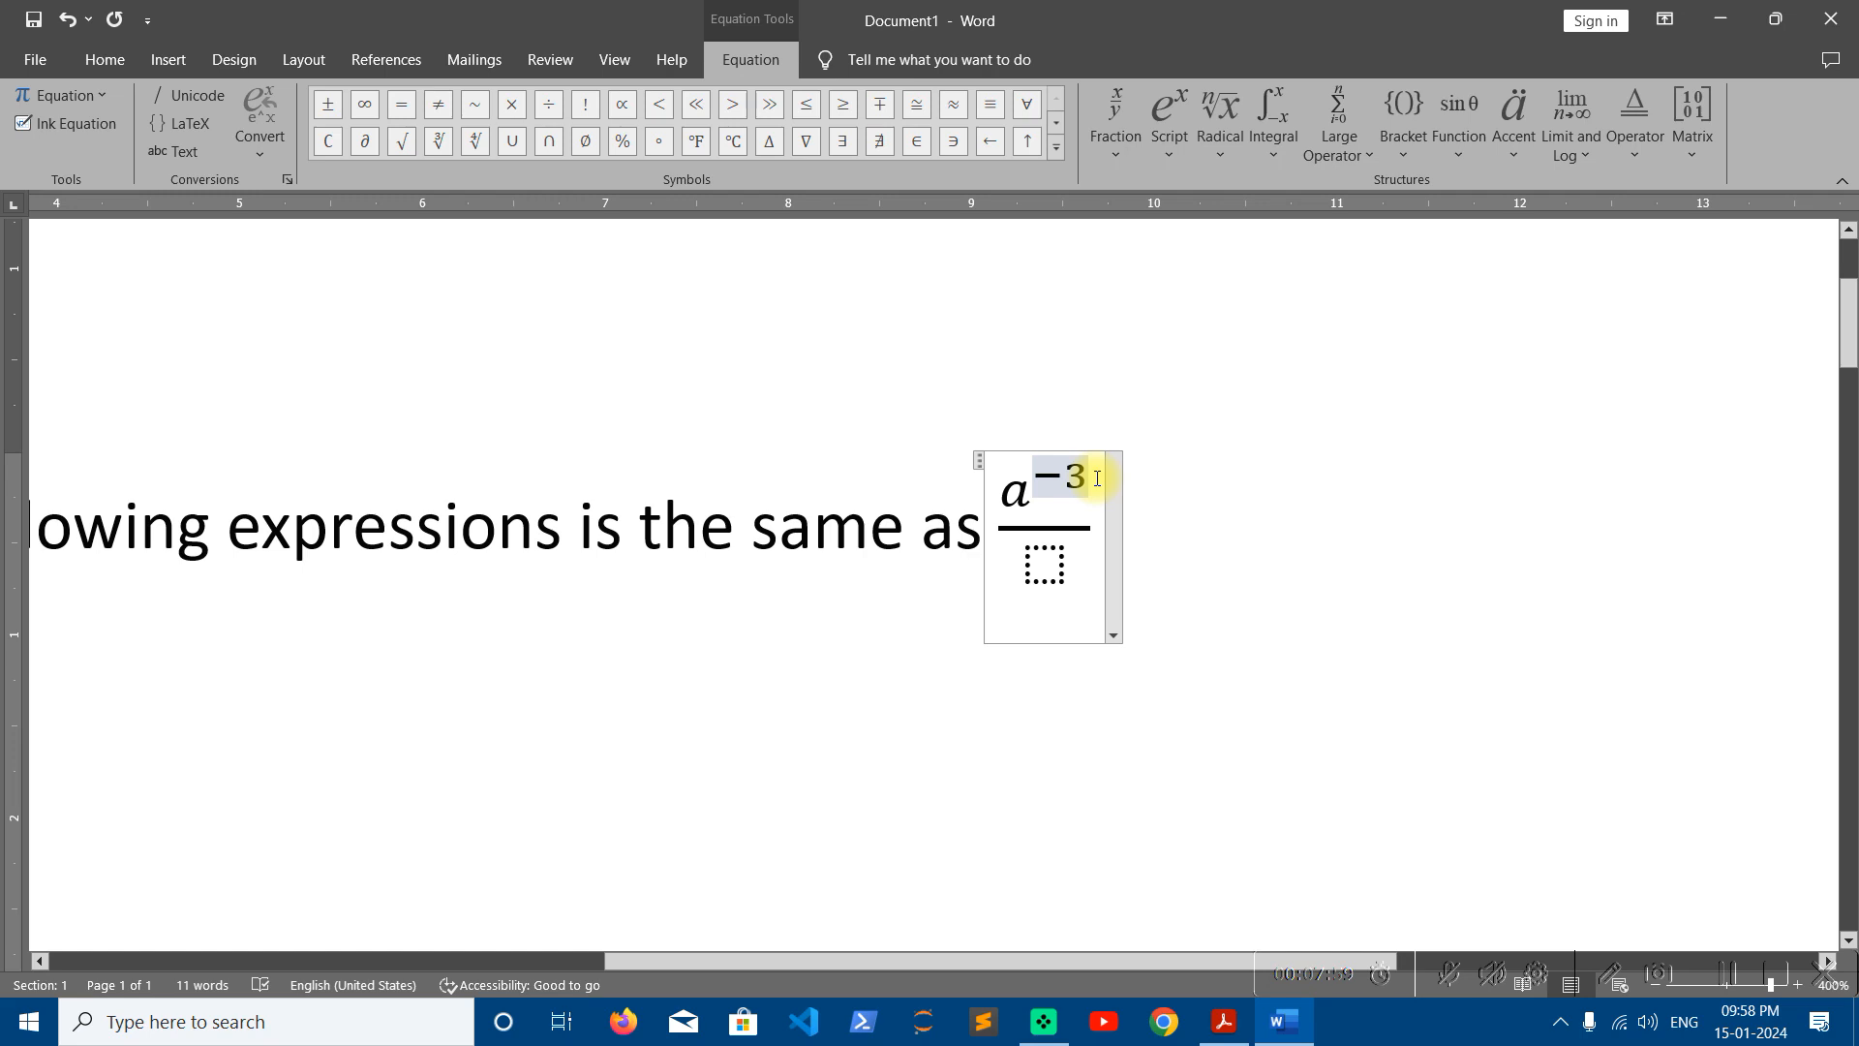
Check the numerator's second term in the PDF and insert another superscript structure after a^-3 in Word.
key("Right")
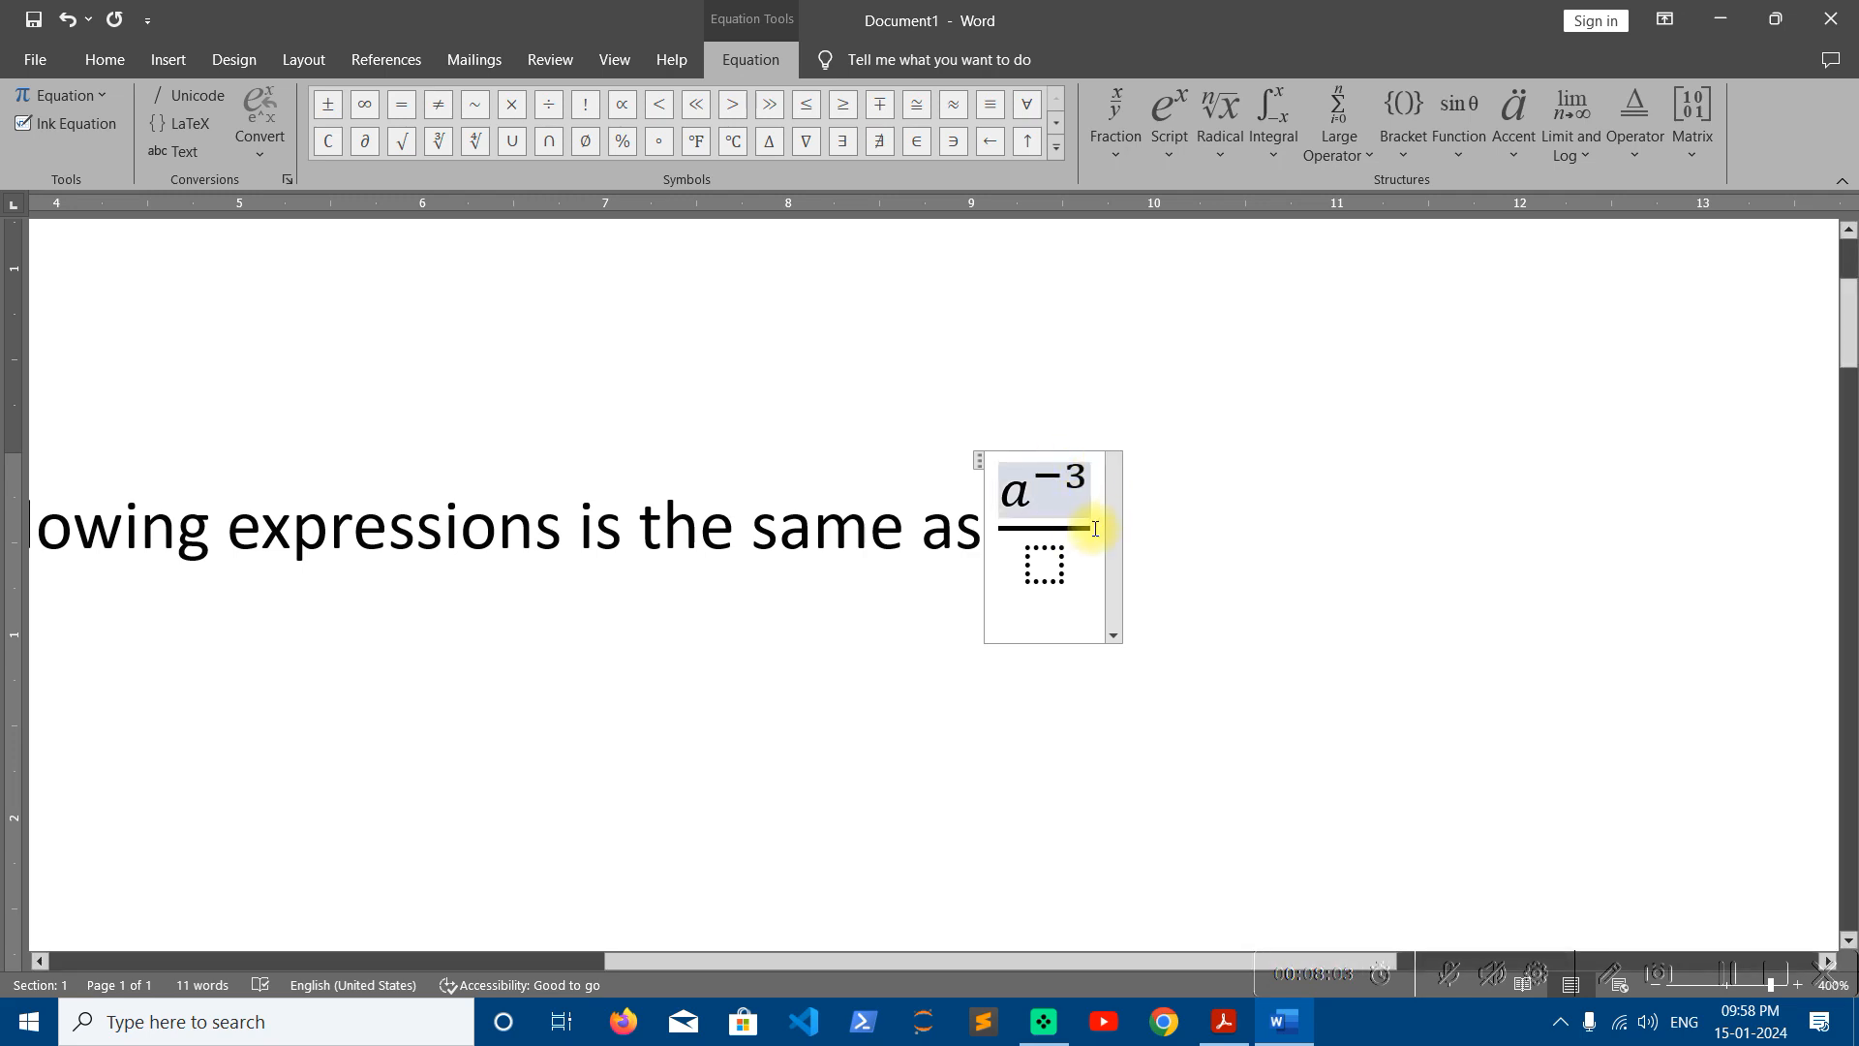
left_click(1247, 1036)
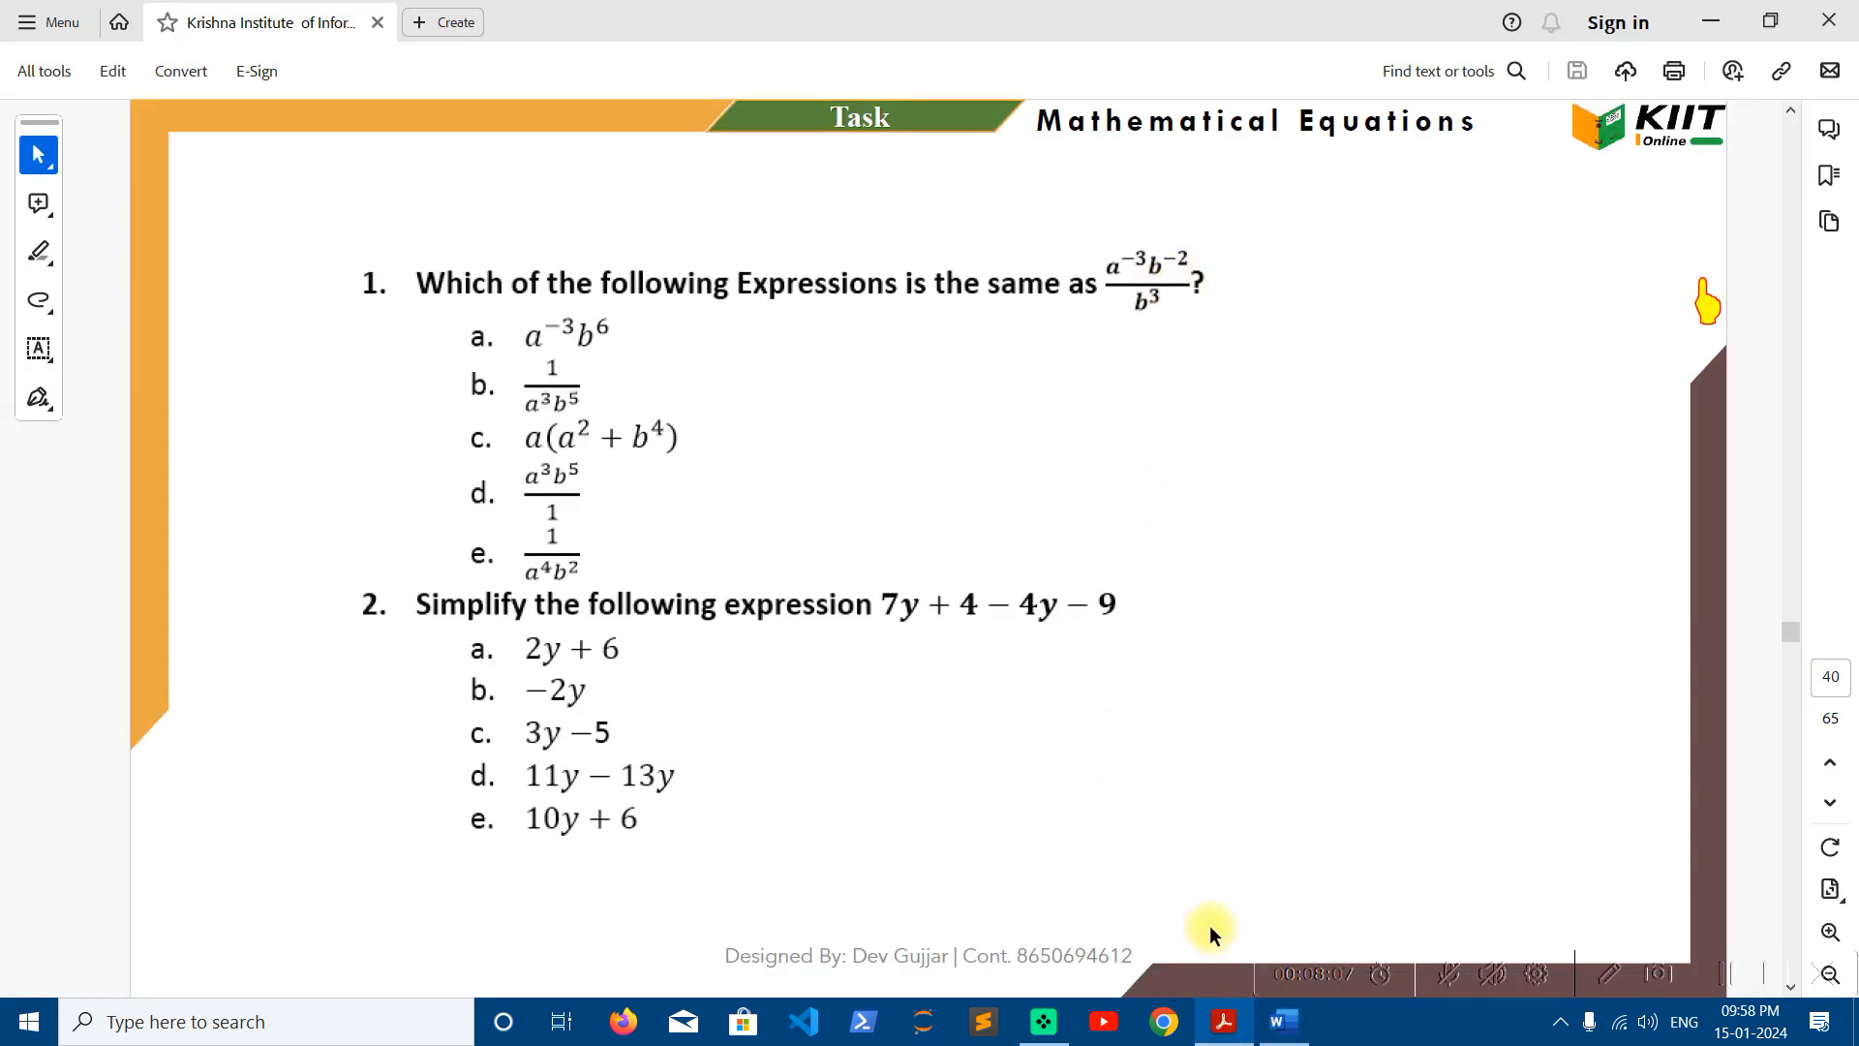
left_click(1284, 1022)
left_click(1175, 142)
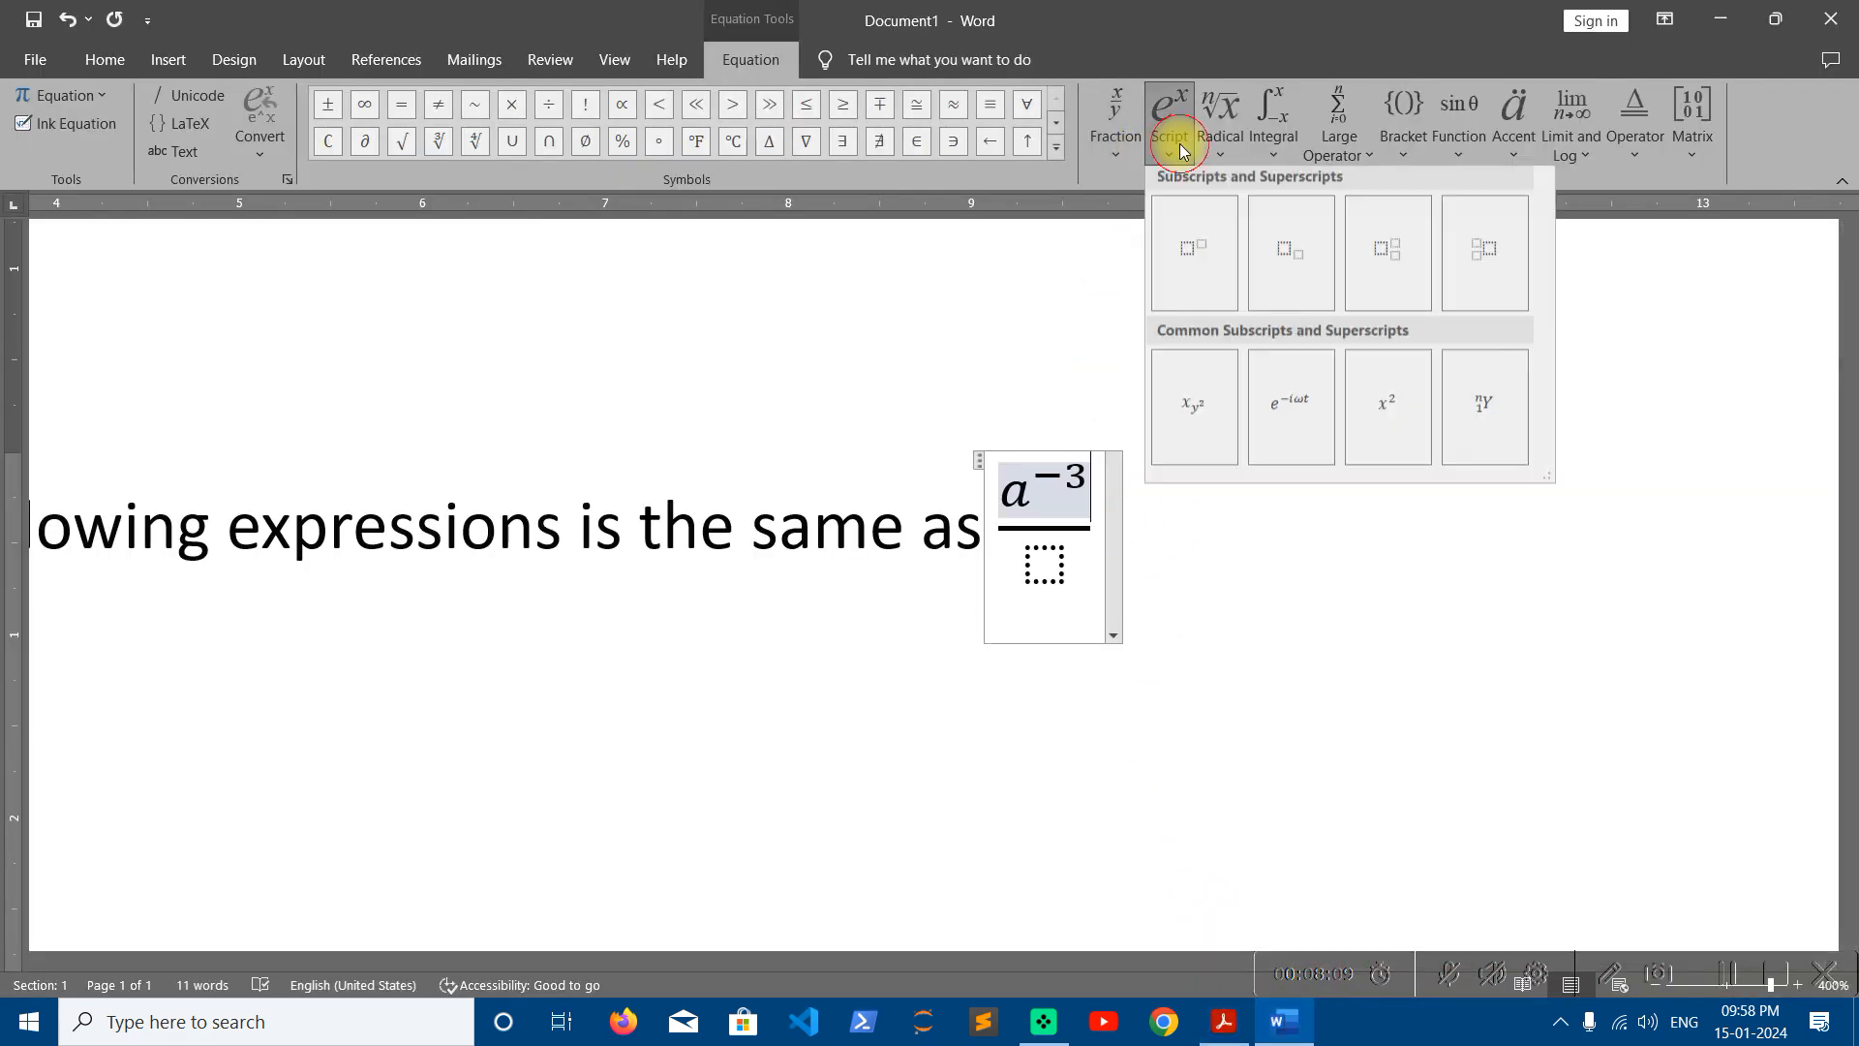
left_click(1191, 259)
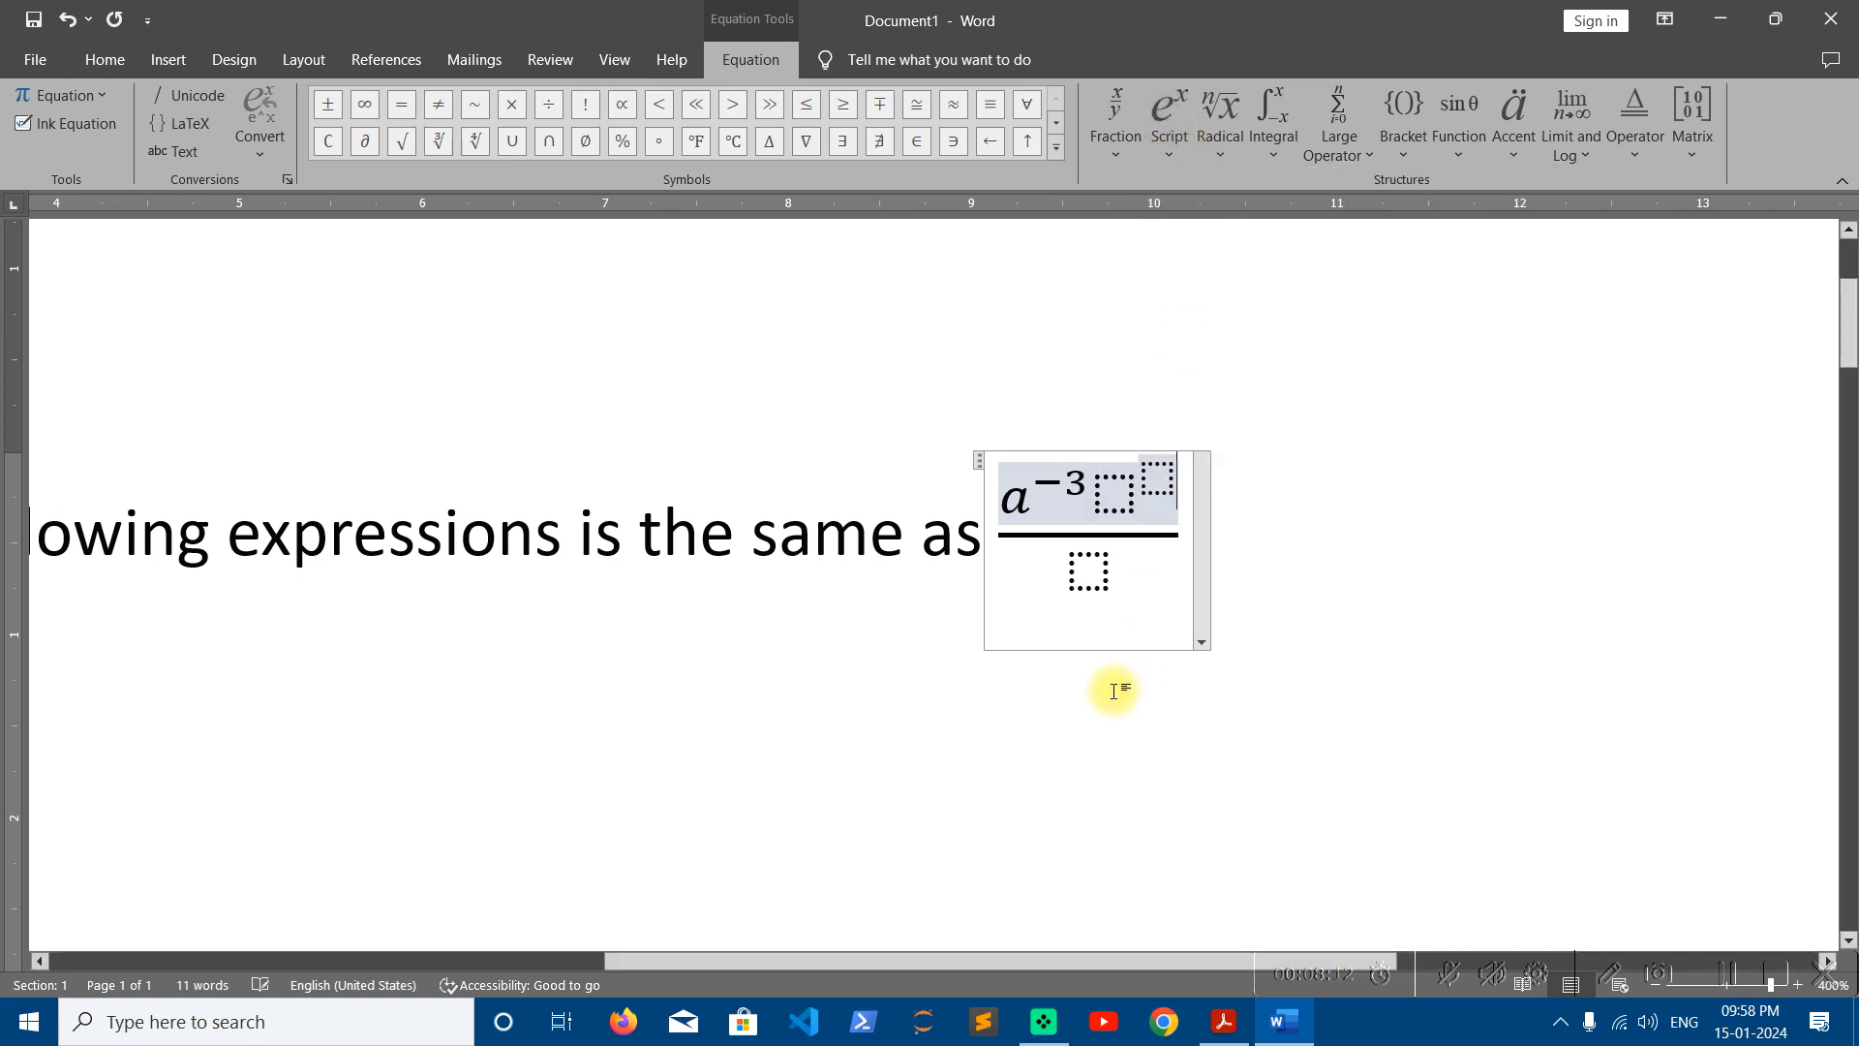
Fill the numerator's second superscript structure with base b and exponent -2.
left_click(1114, 486)
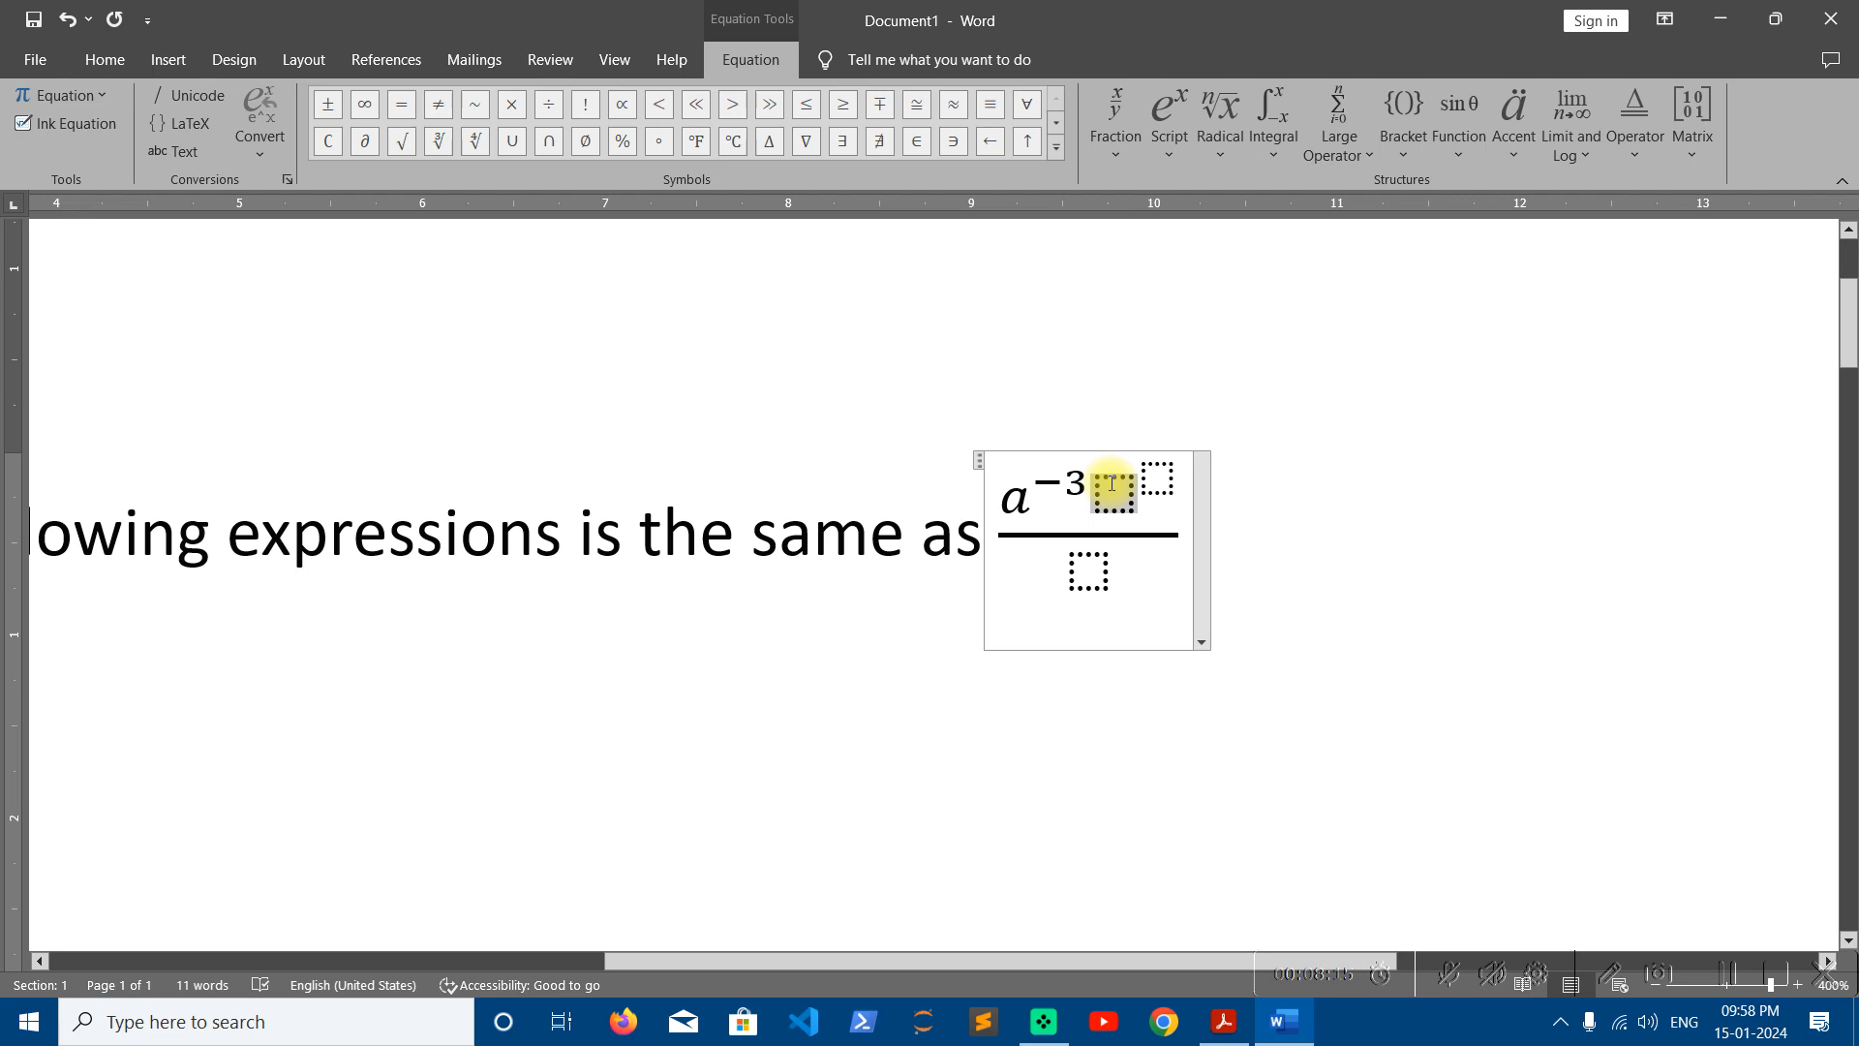
type("b")
key("Right")
type("-2")
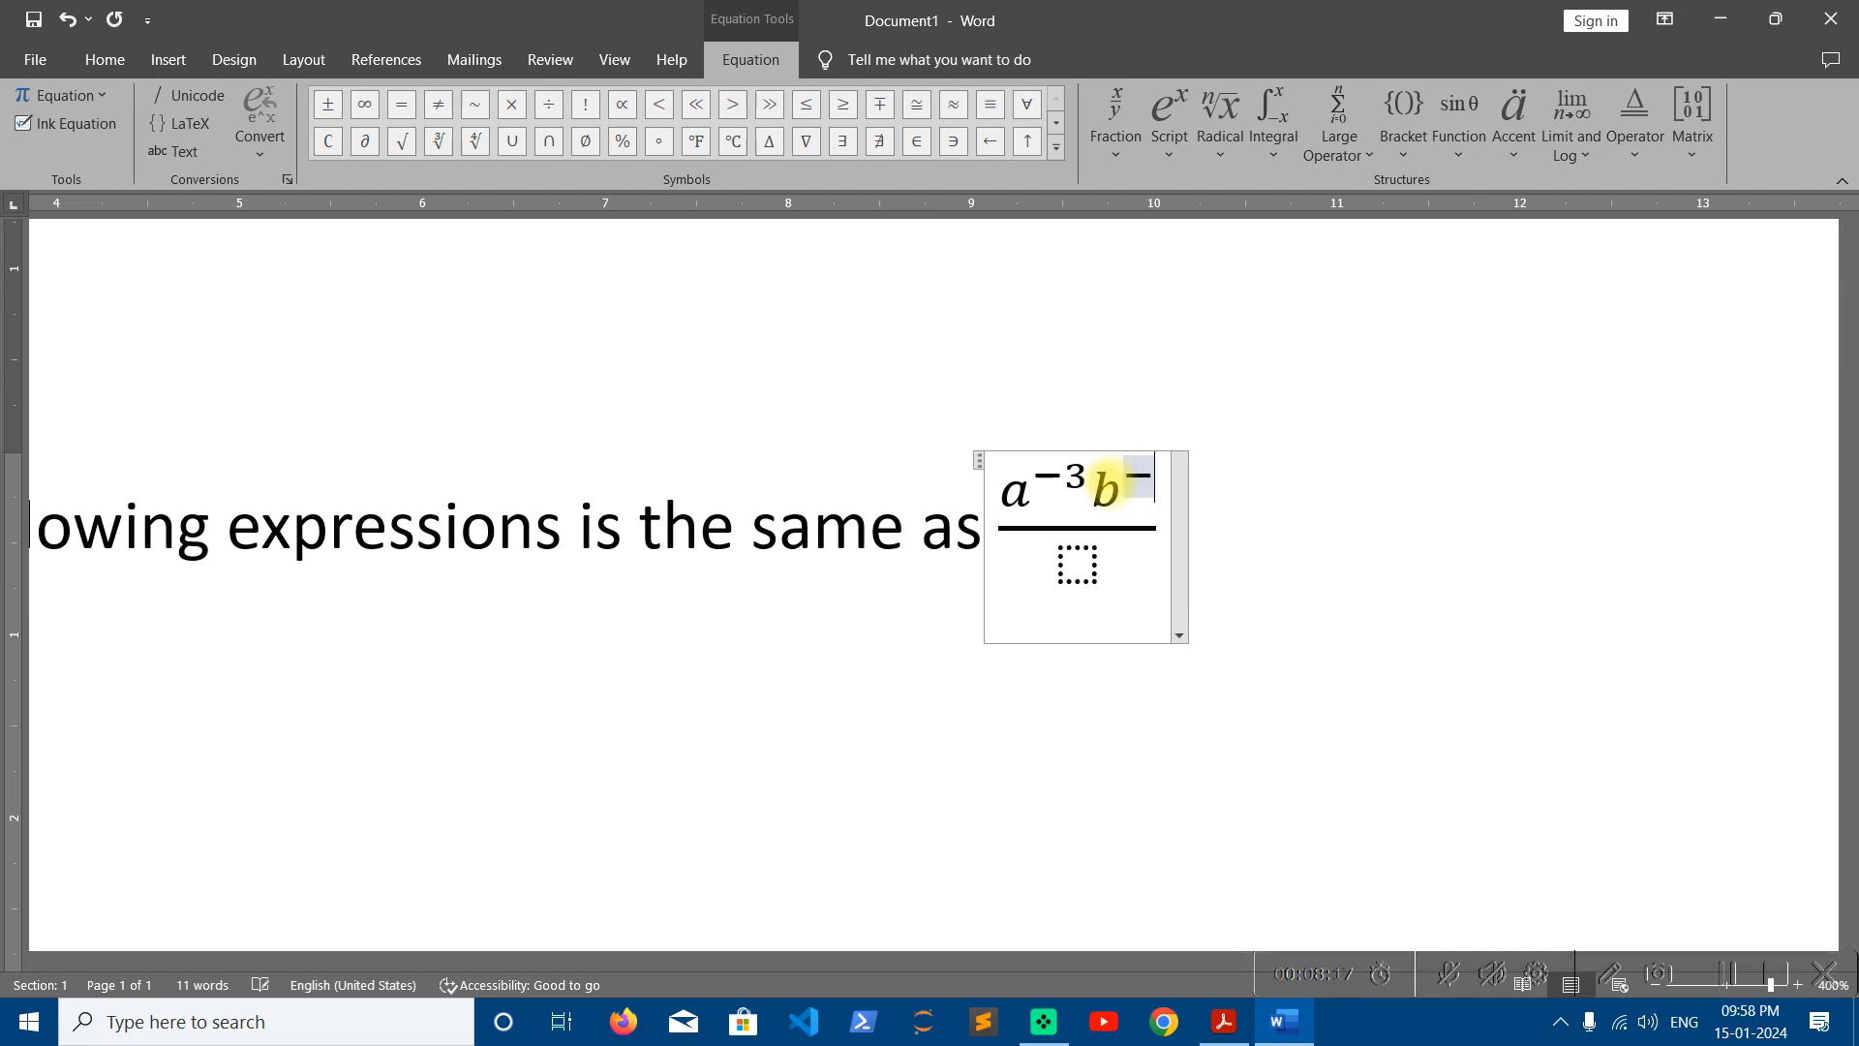
Insert a superscript structure into the fraction's empty denominator.
left_click(1089, 564)
left_click(1169, 138)
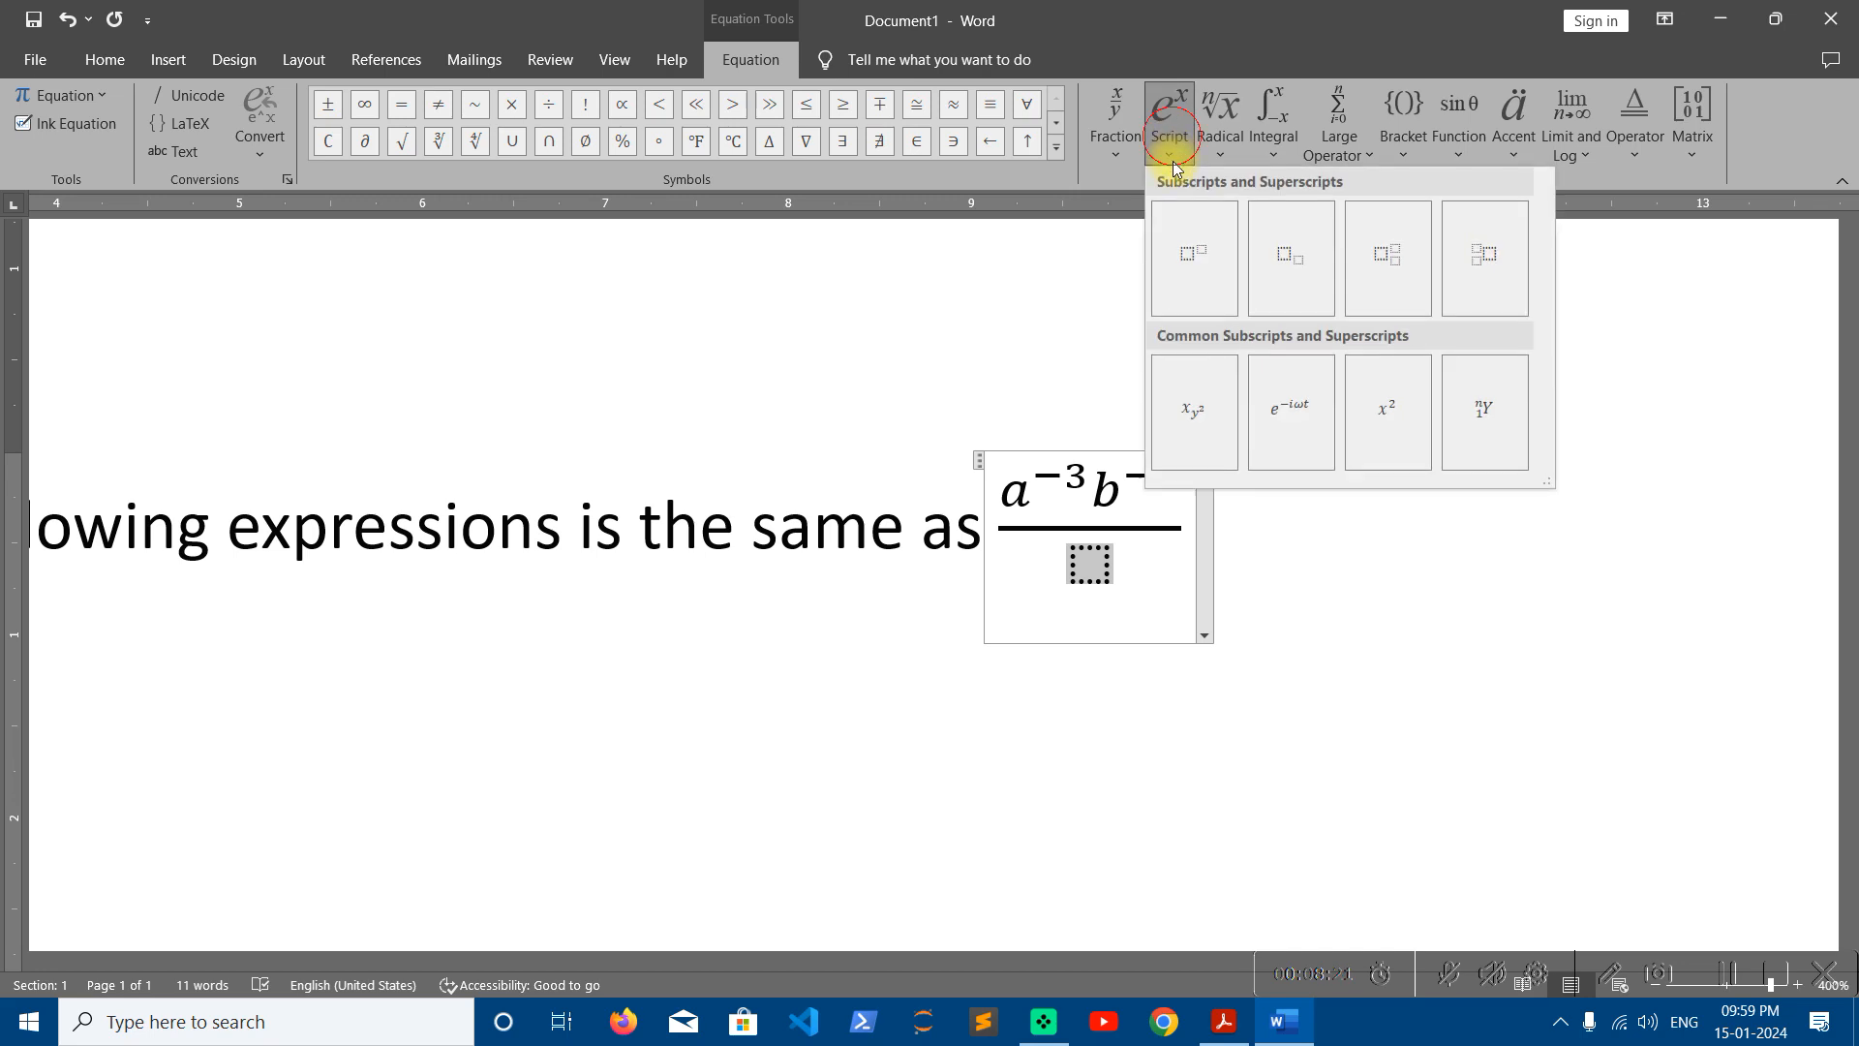
left_click(1193, 251)
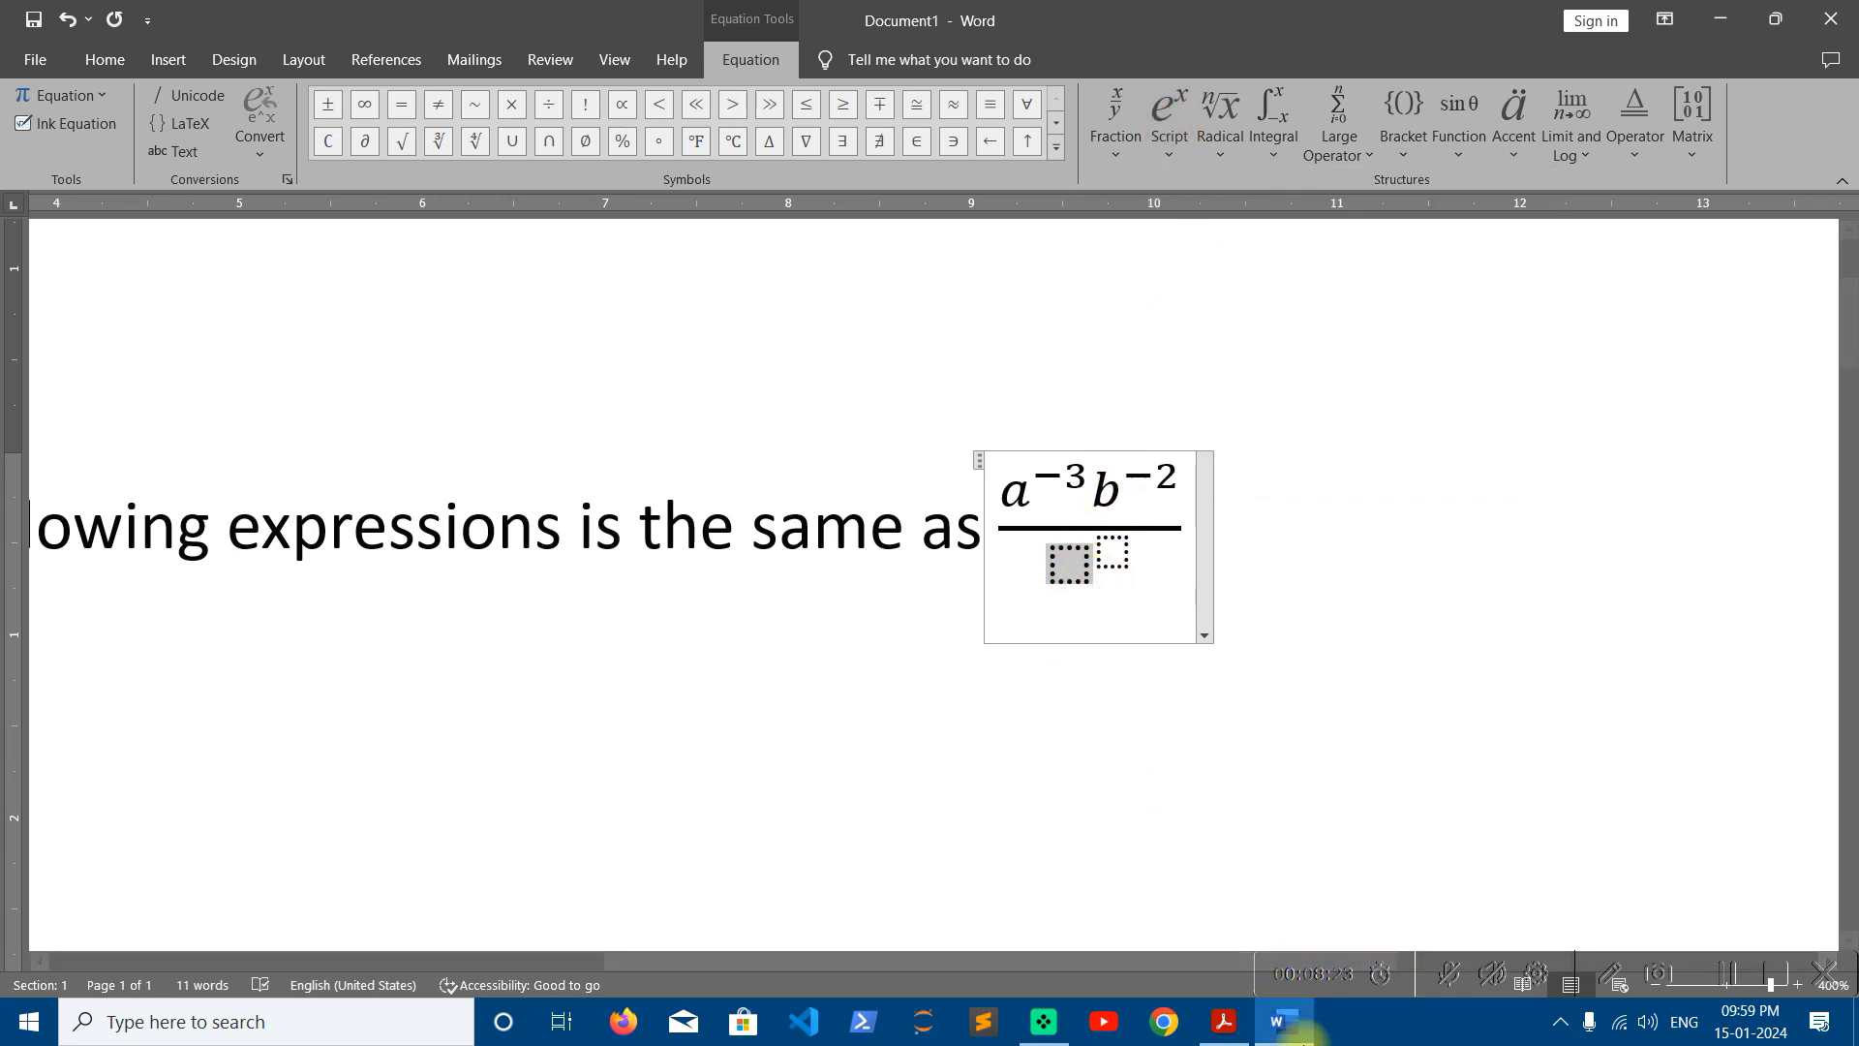
Check the denominator in the PDF and fill its superscript structure in Word with base b and exponent 3.
left_click(1223, 1022)
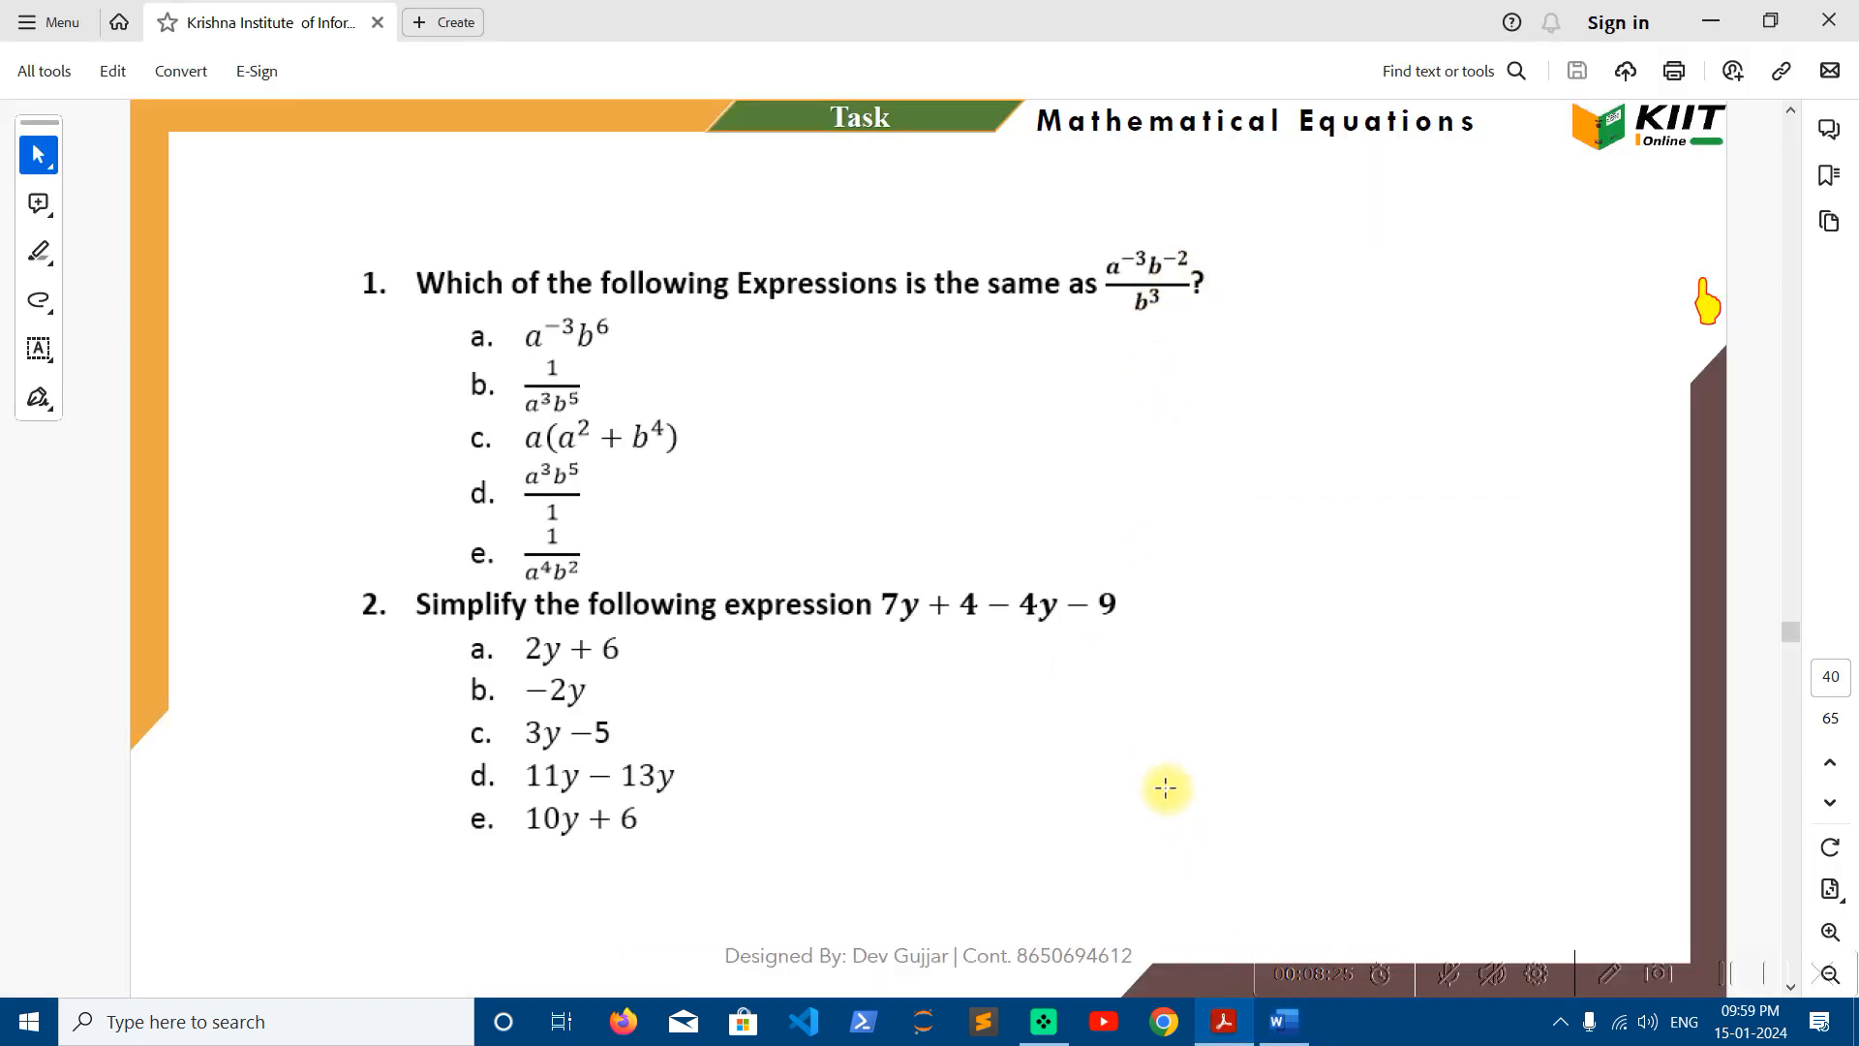
left_click(1284, 1022)
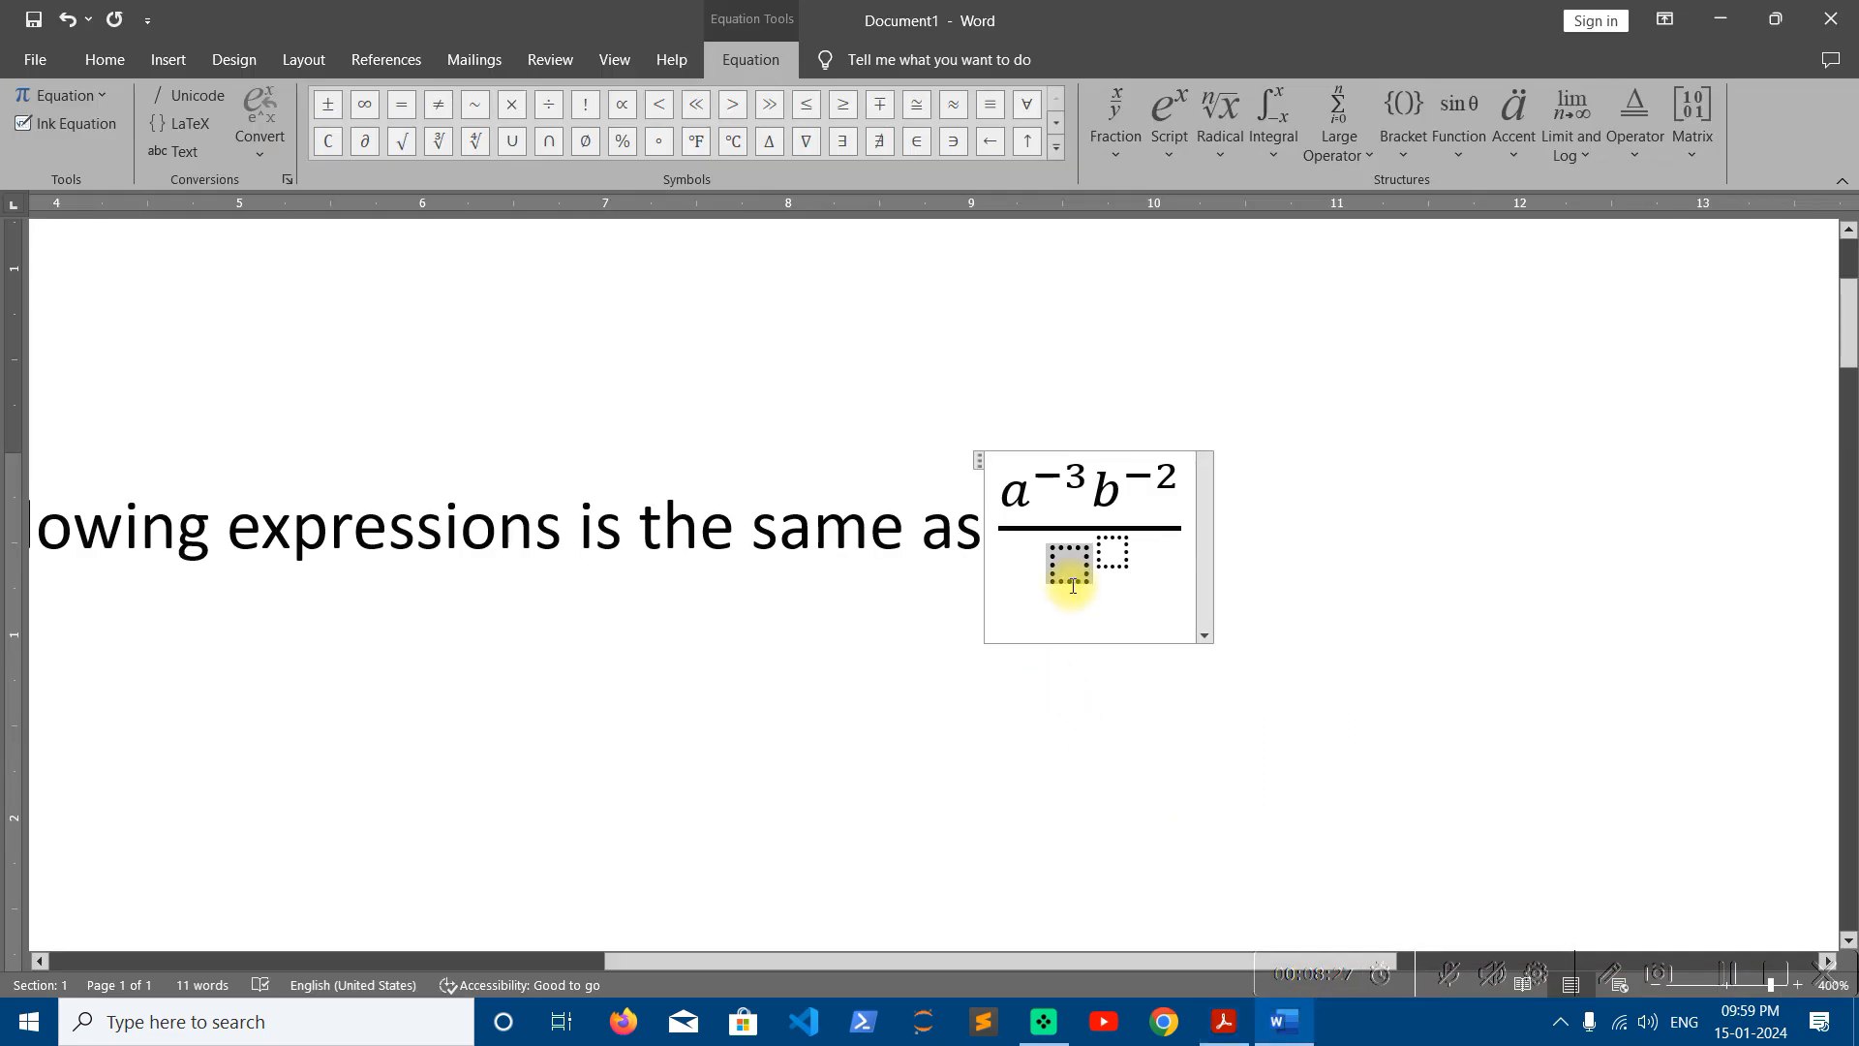
type("b")
key("Right")
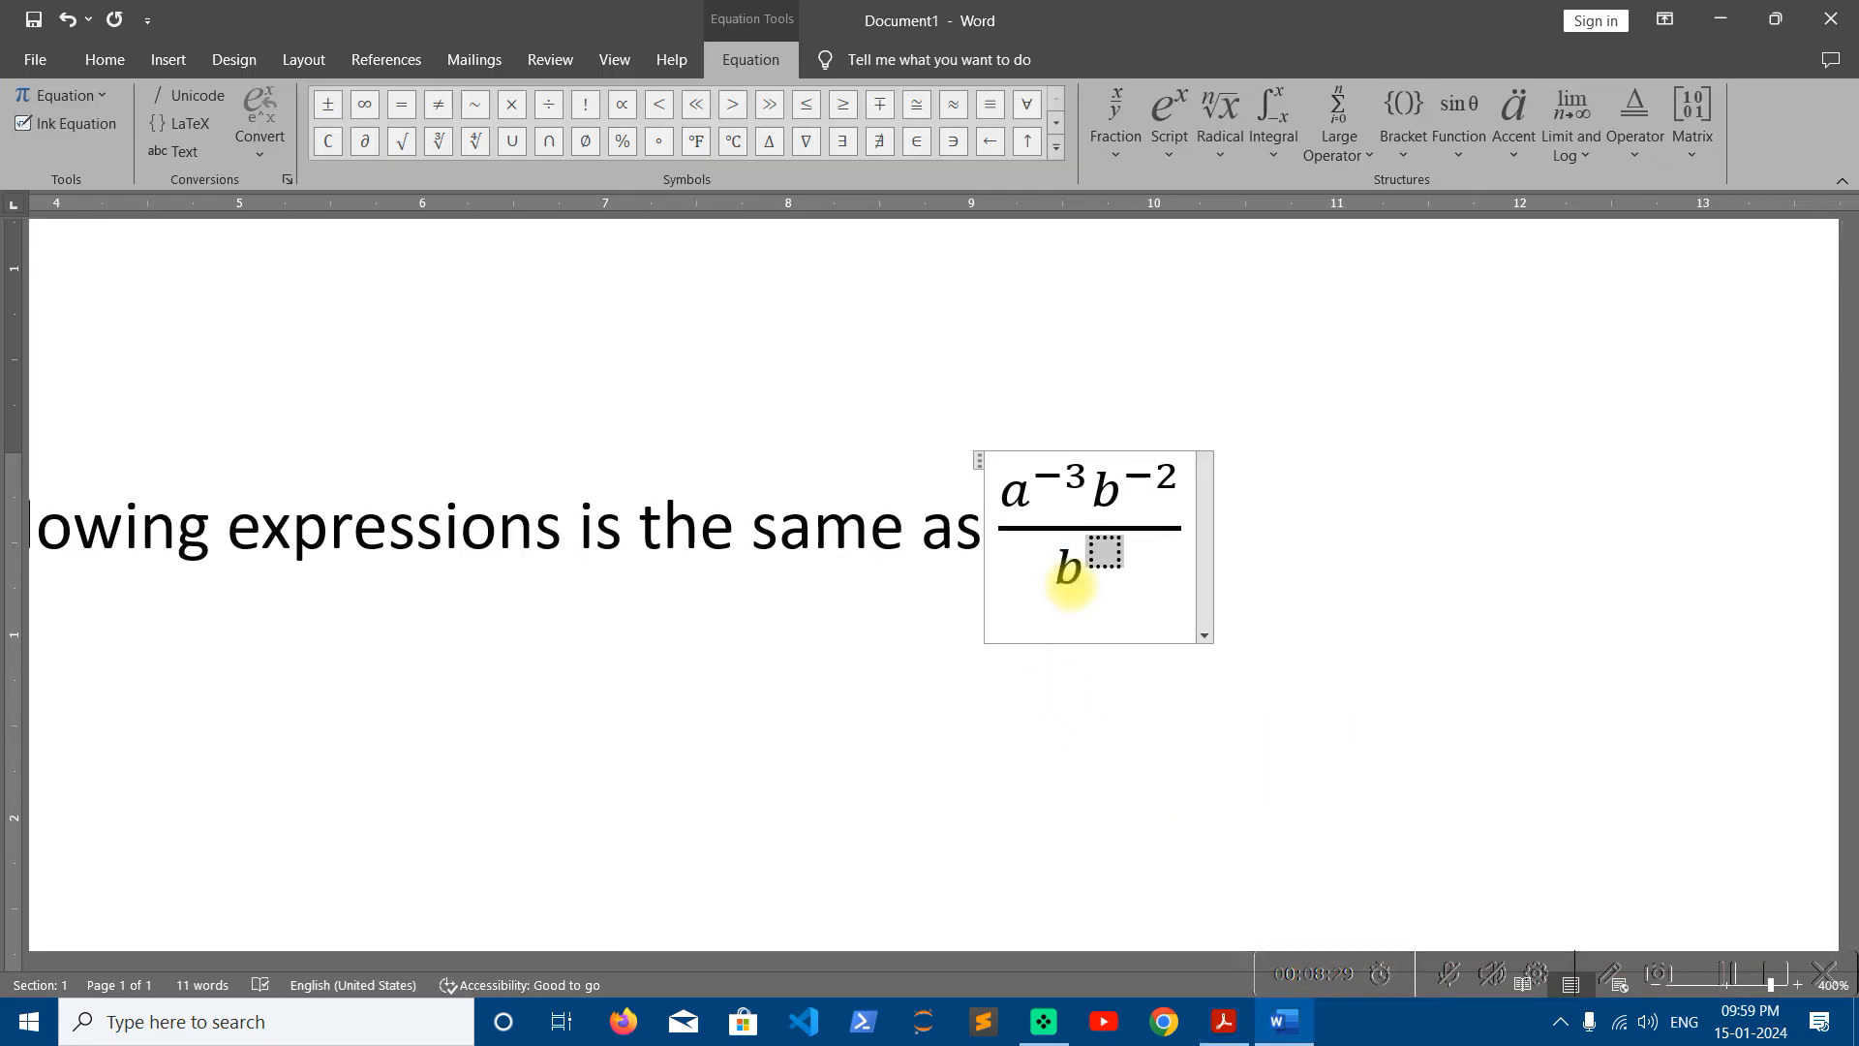
type("3")
Add a question mark after the completed fraction, compare the question with the PDF and return to Word.
key("Right")
key("Right")
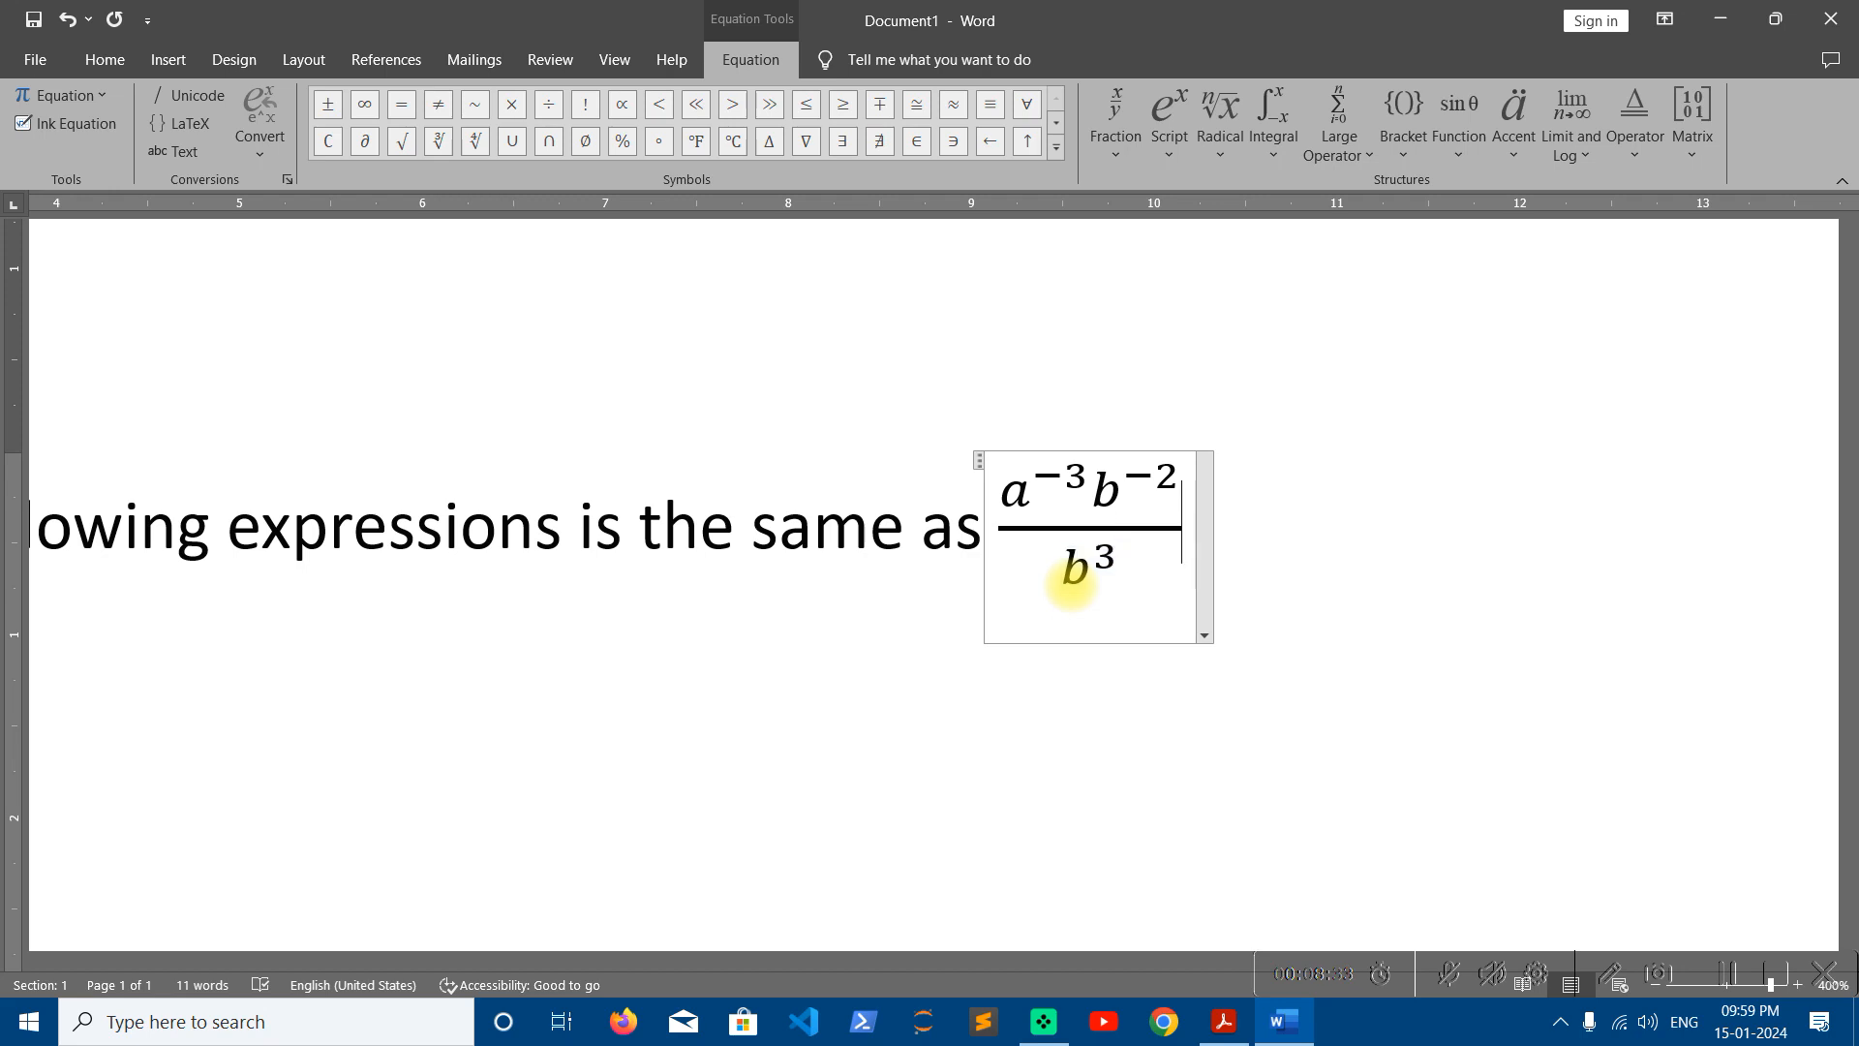
type("?")
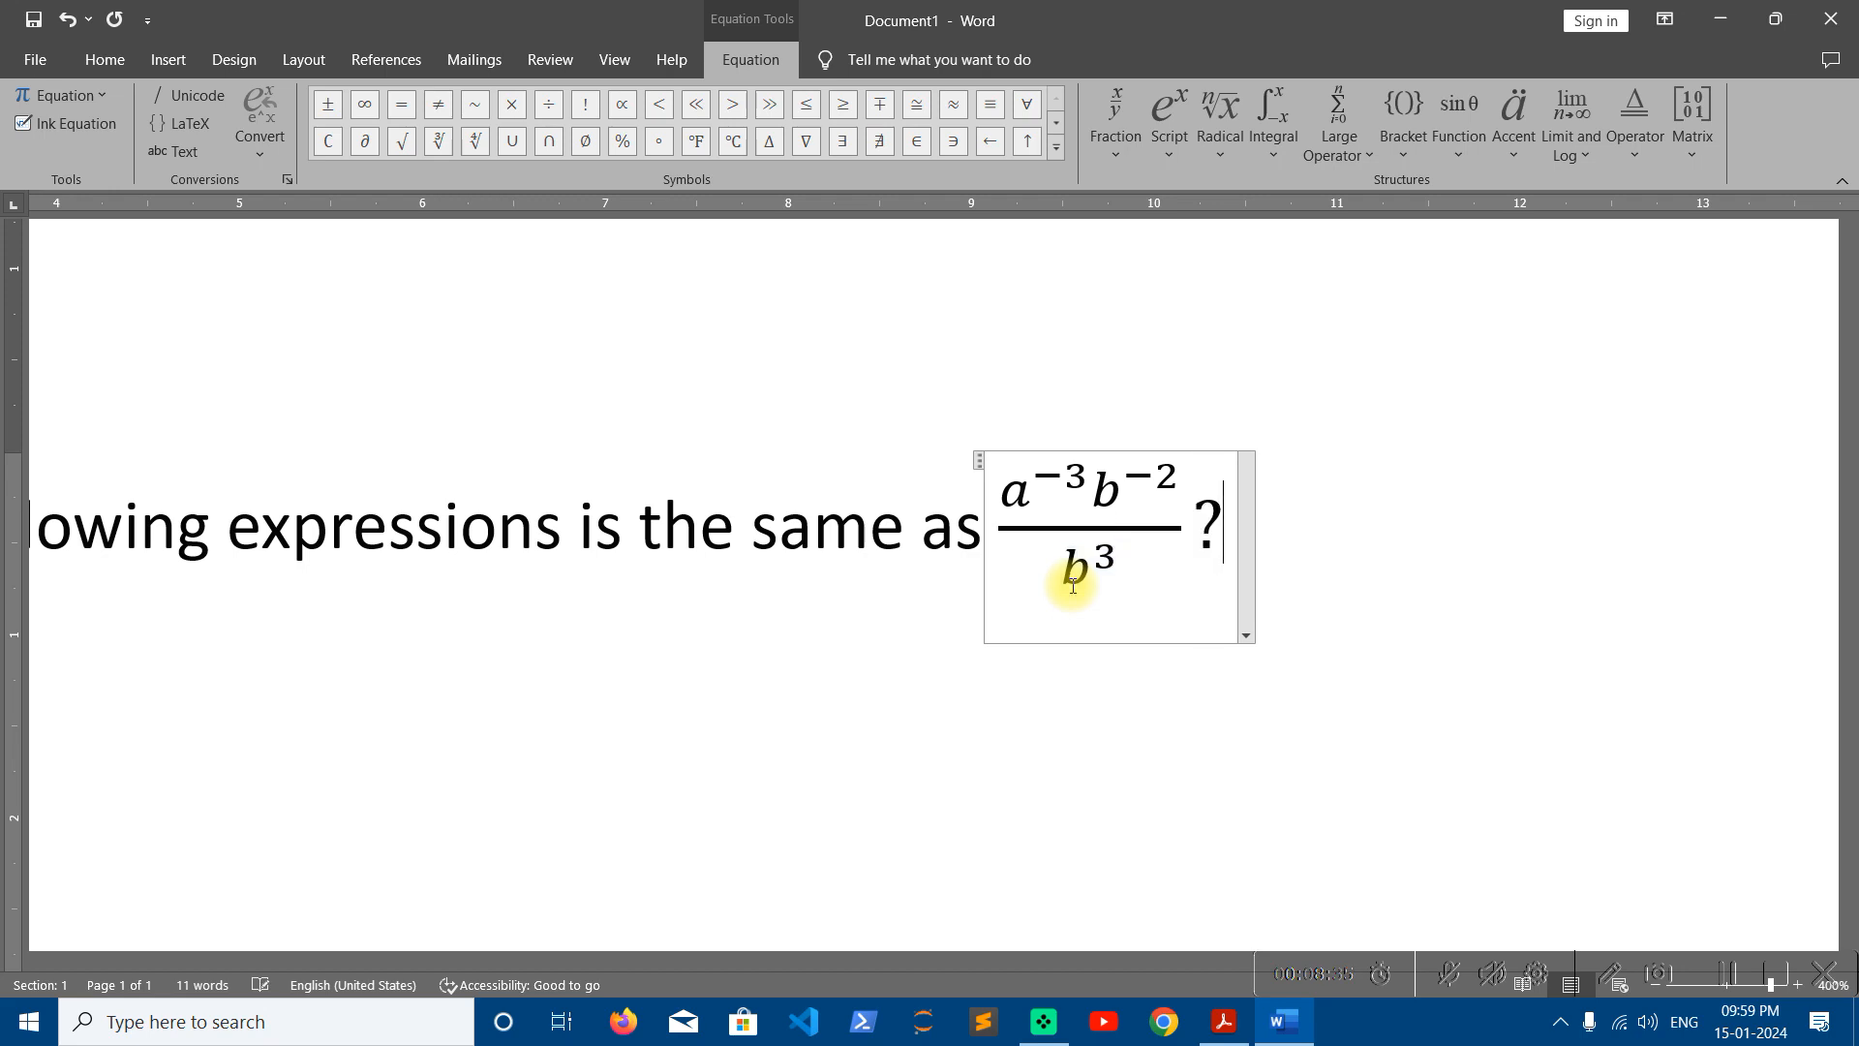
left_click(1224, 1022)
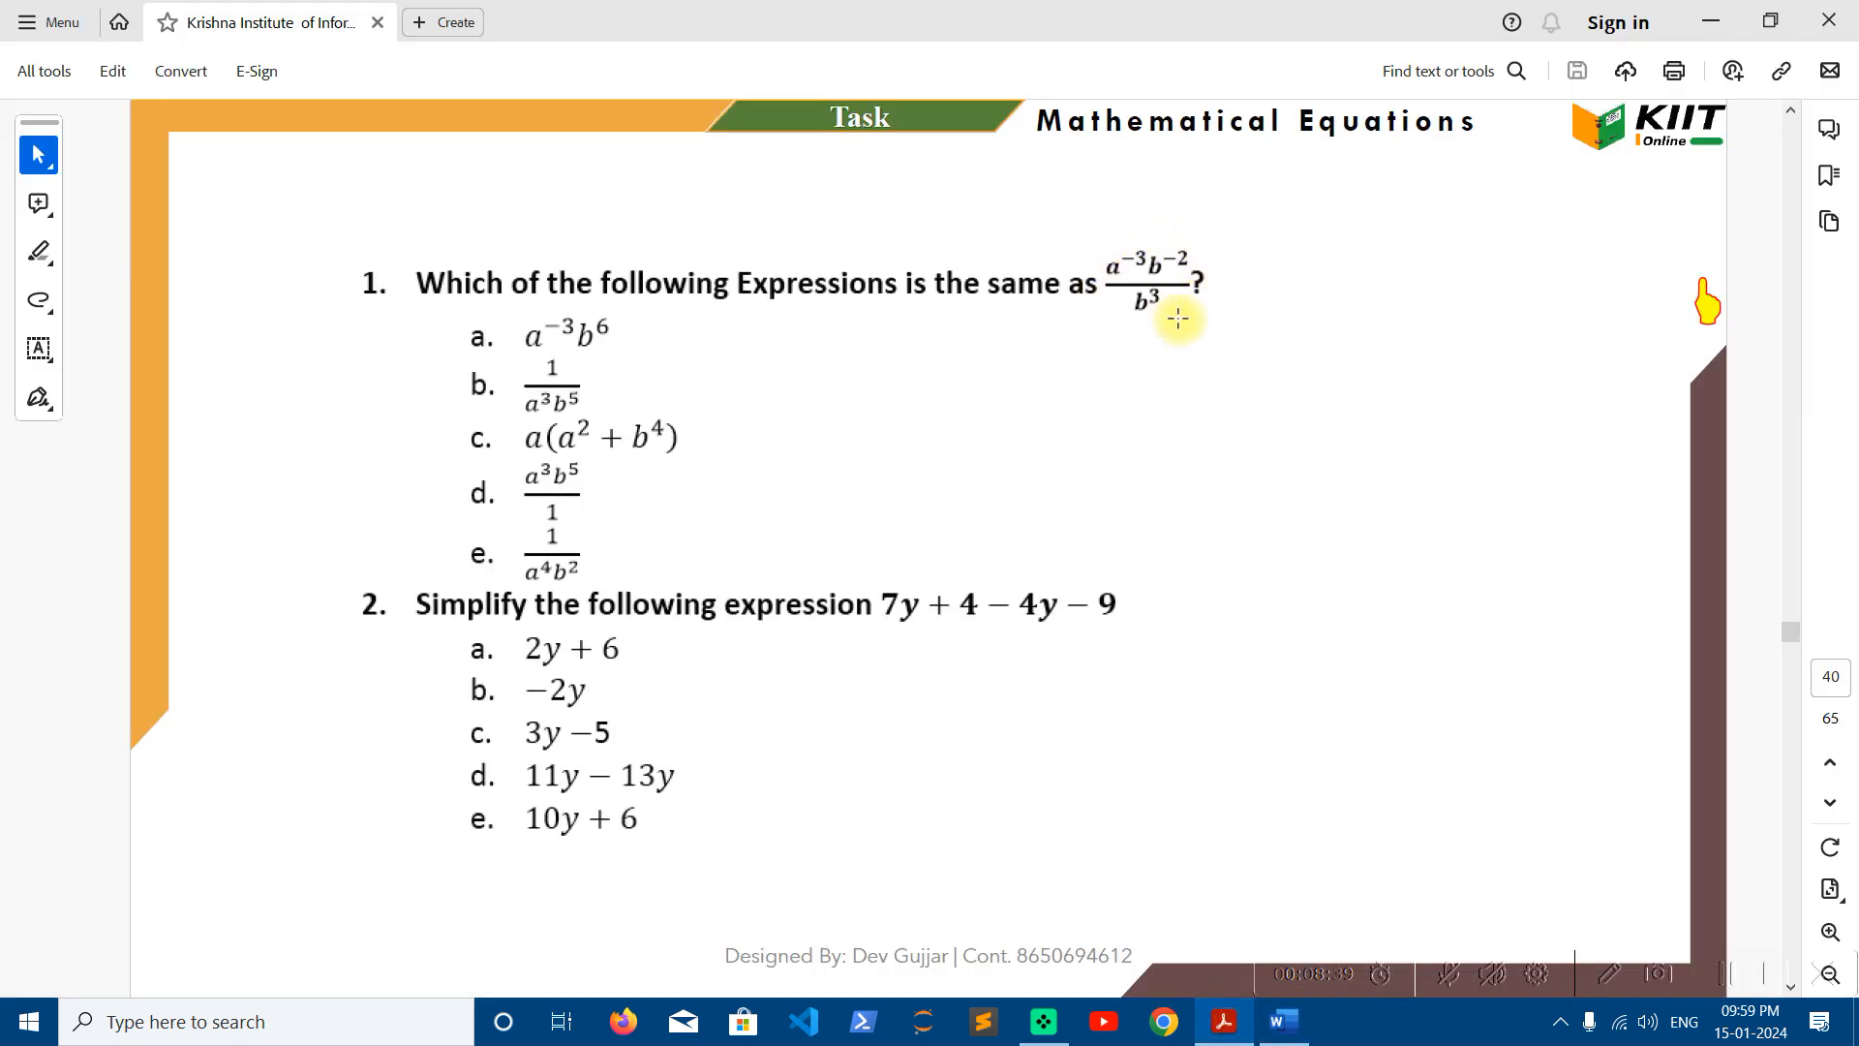
left_click(1284, 1022)
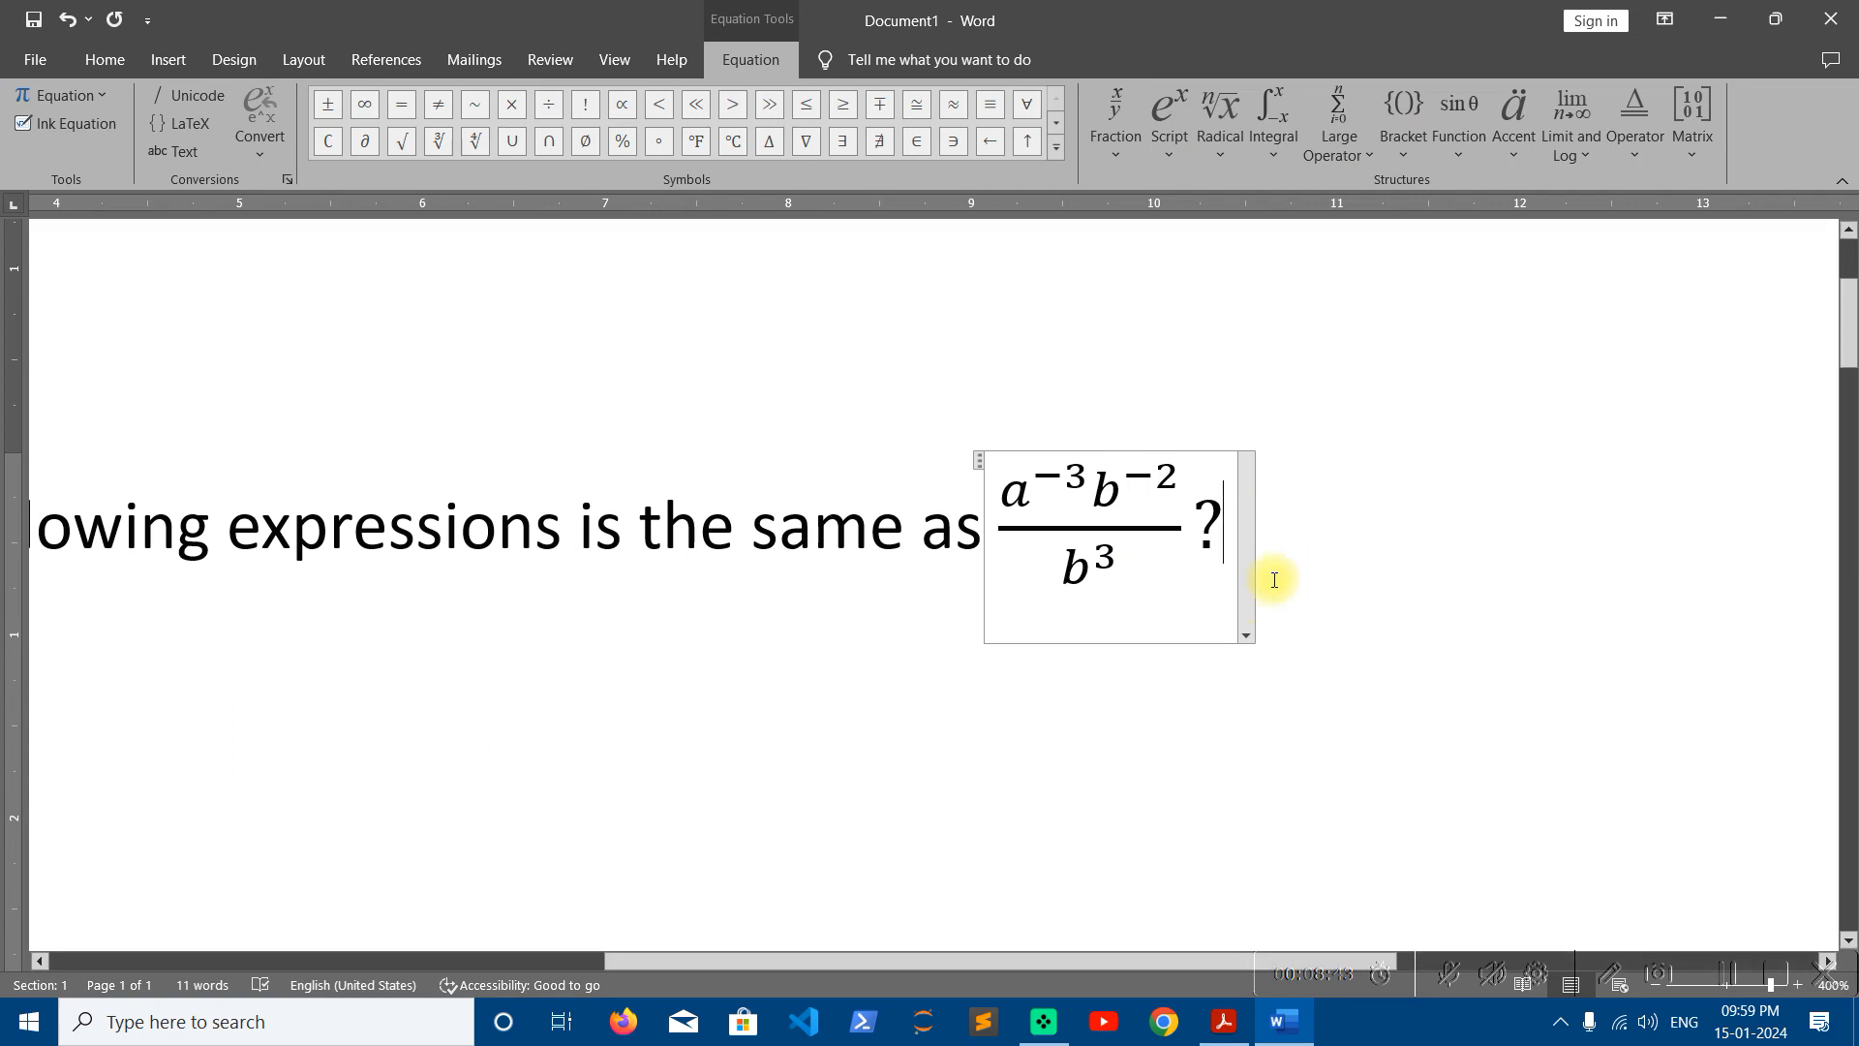